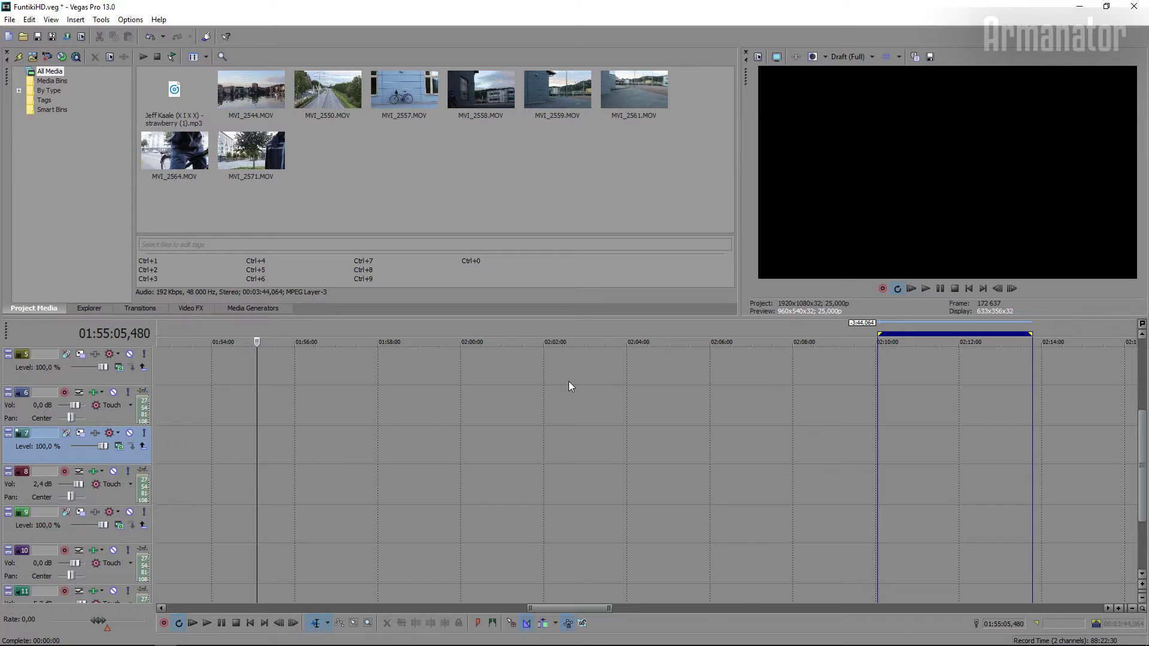
Place the MVI_2550.MOV and MVI_2544.MOV clips on tracks 7 and 8, then shift the waterfront clip's start to about 02:03:28.
left_click_drag(329, 99, 397, 442)
left_click_drag(253, 103, 518, 466)
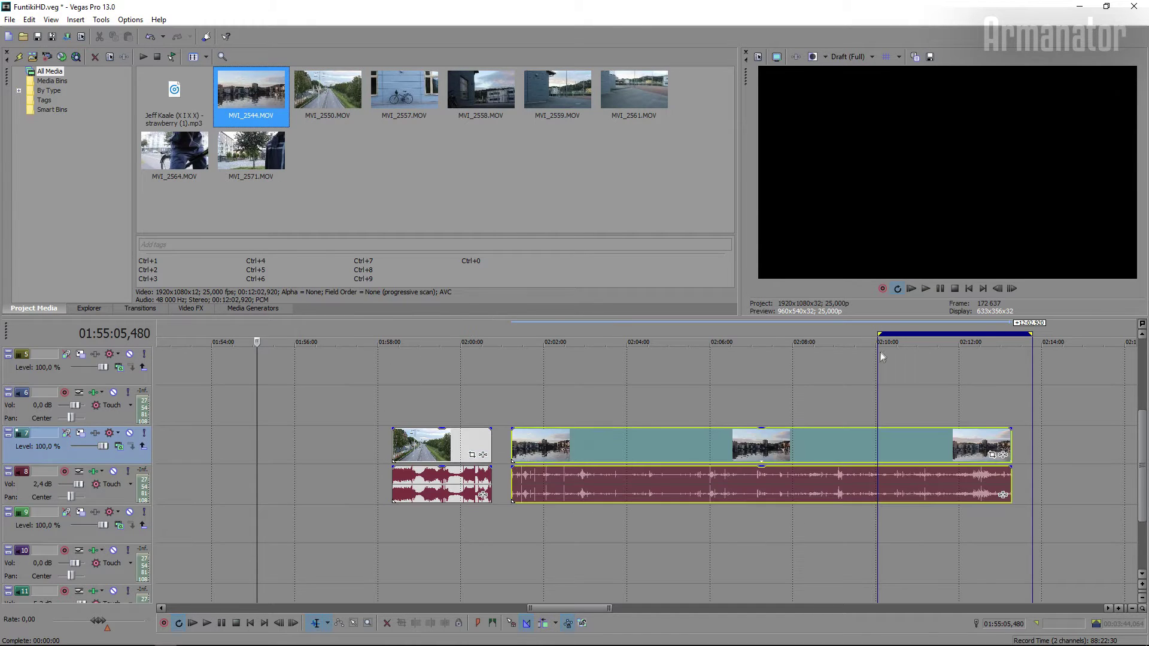
left_click(877, 339)
left_click(928, 358)
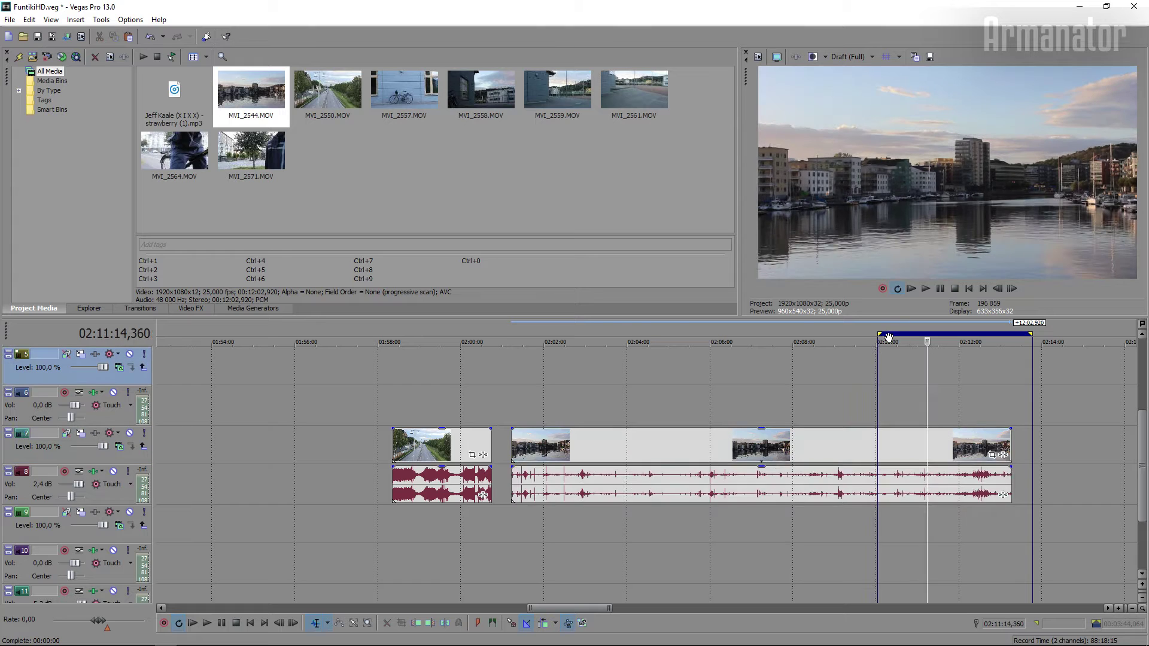
left_click(605, 446)
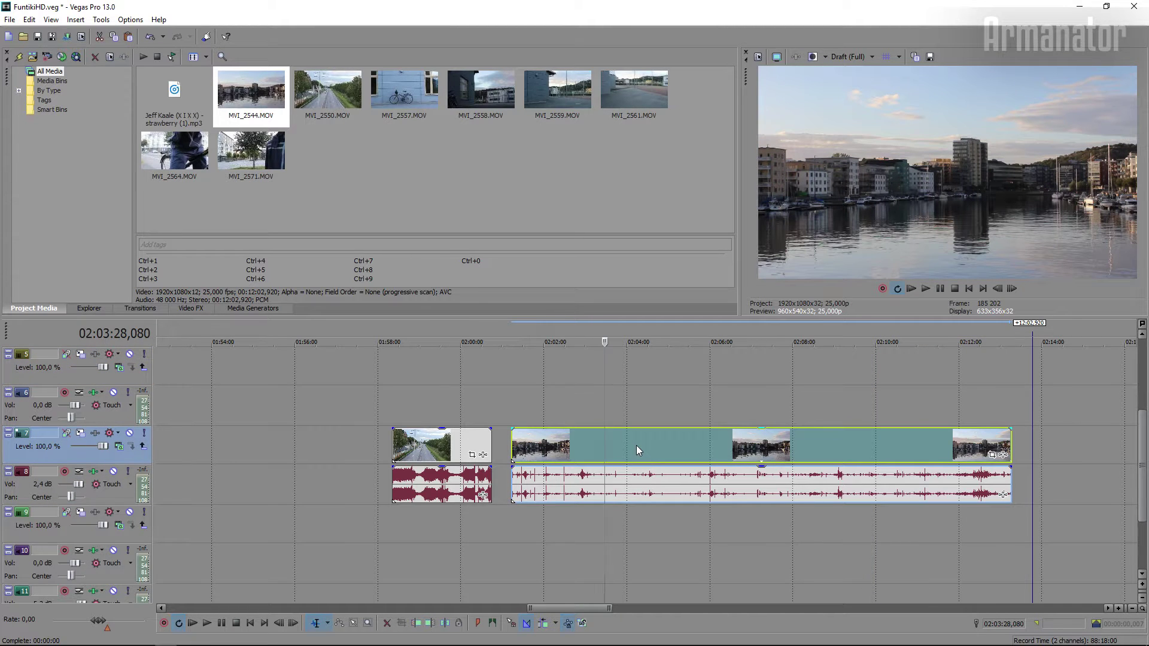
left_click(410, 455)
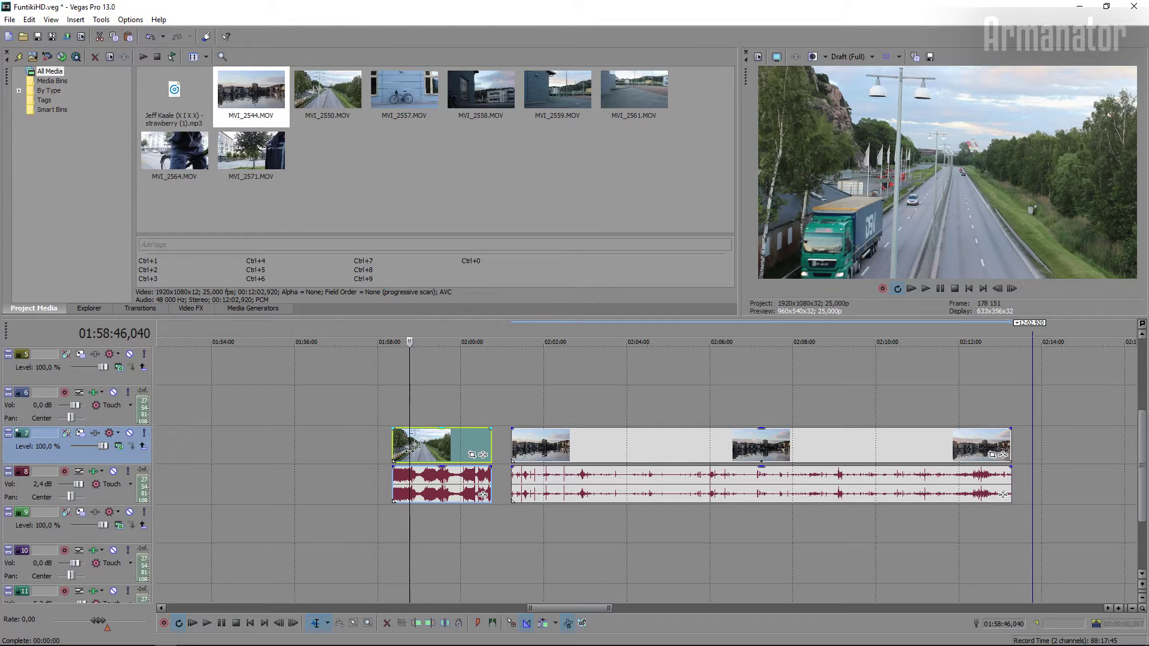
left_click_drag(608, 455, 702, 455)
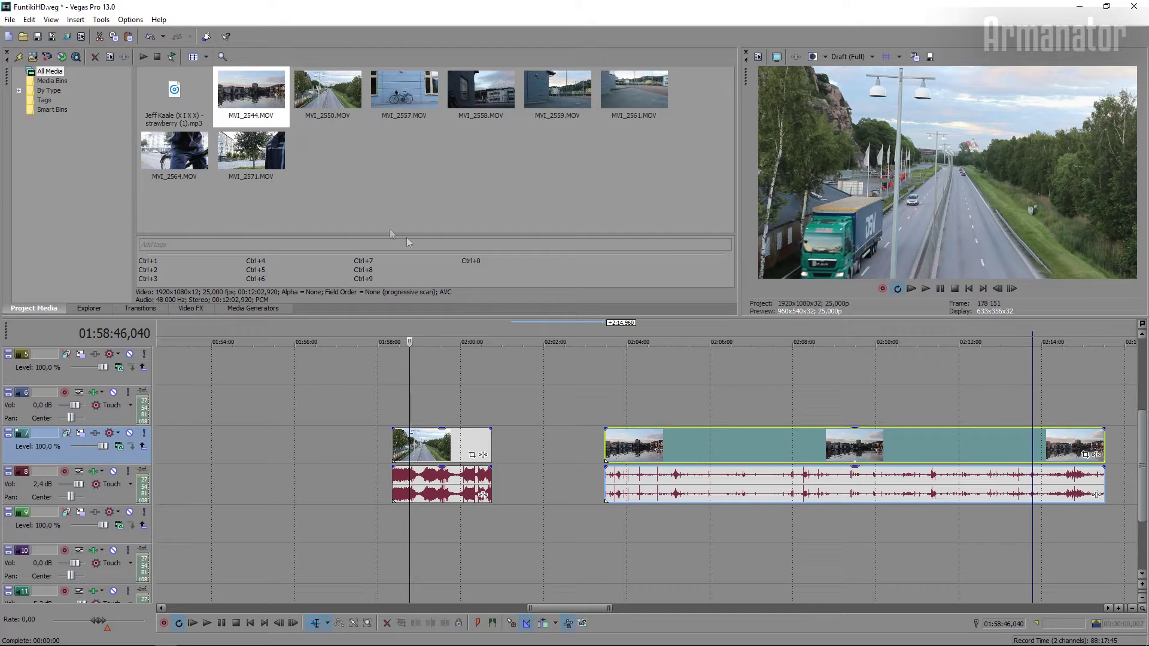
Add the strawberry (1).mp3 music to the timeline and move it onto audio track 10, starting just after the highway clip's start.
double_click(180, 118)
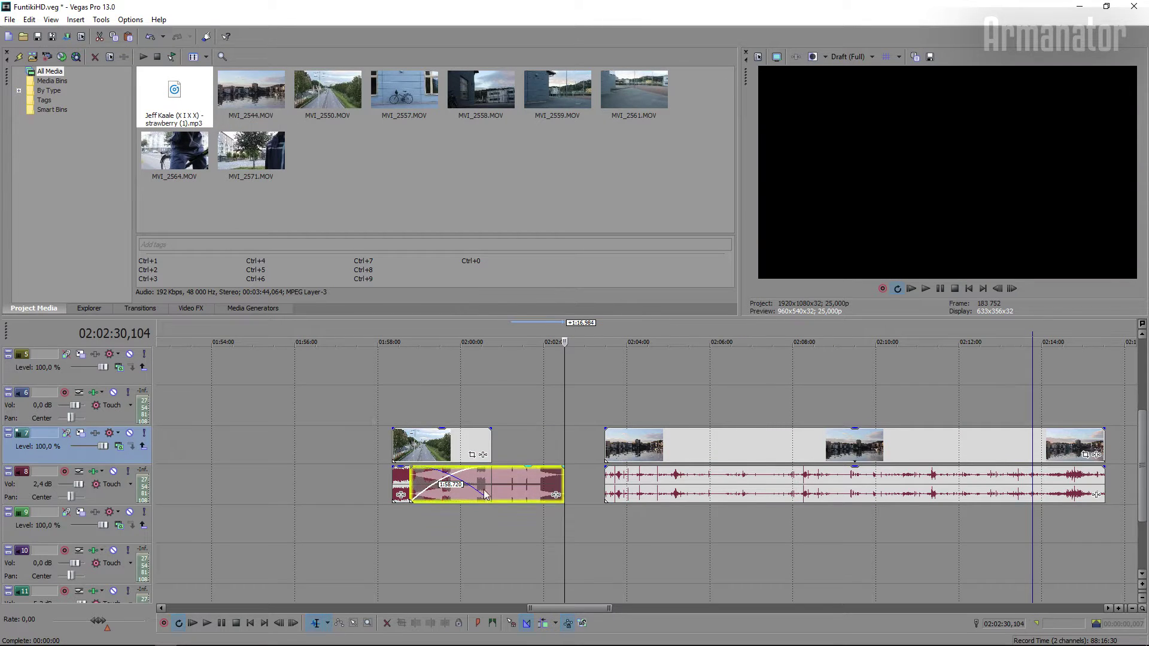
left_click_drag(479, 482, 496, 563)
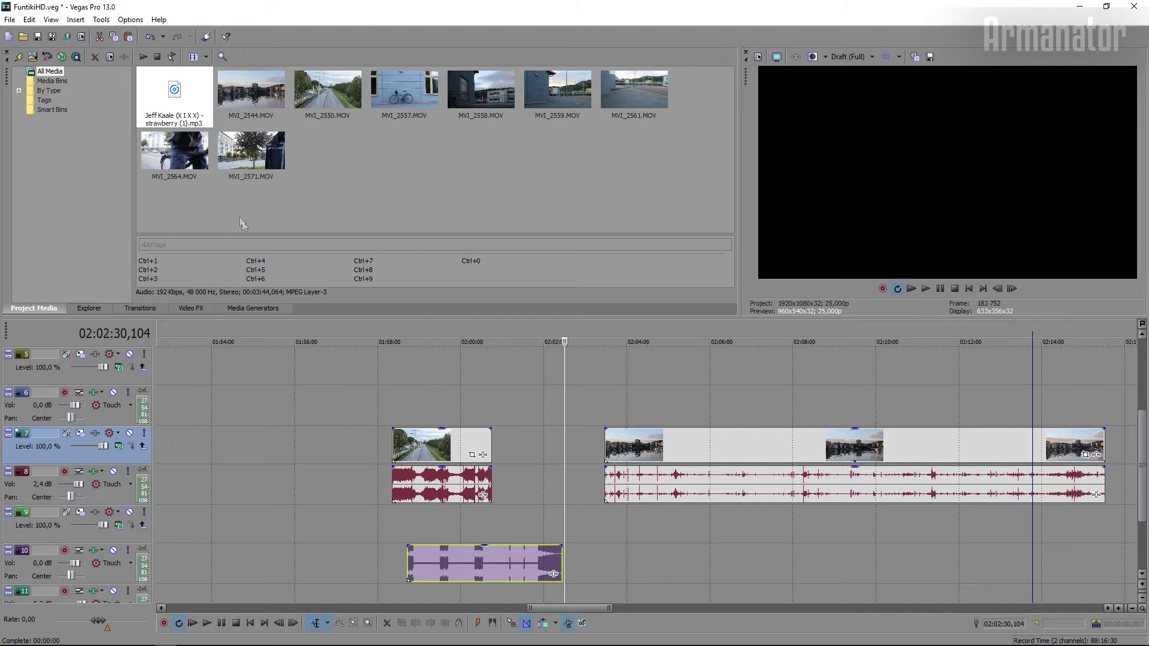
left_click(337, 432)
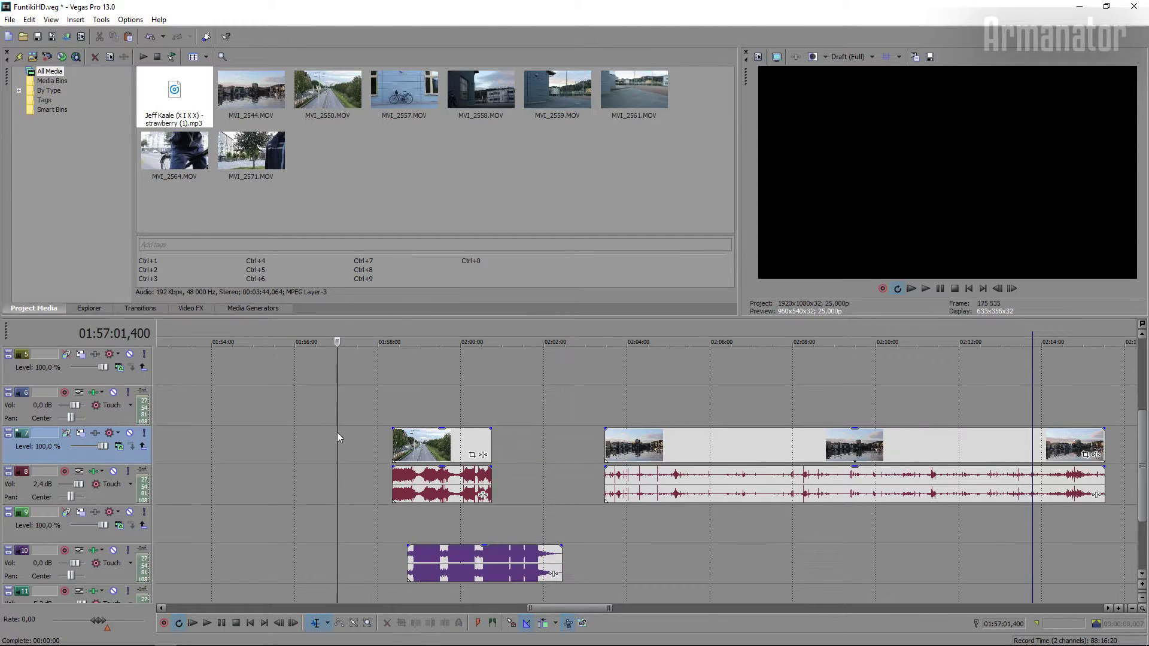
left_click(355, 192)
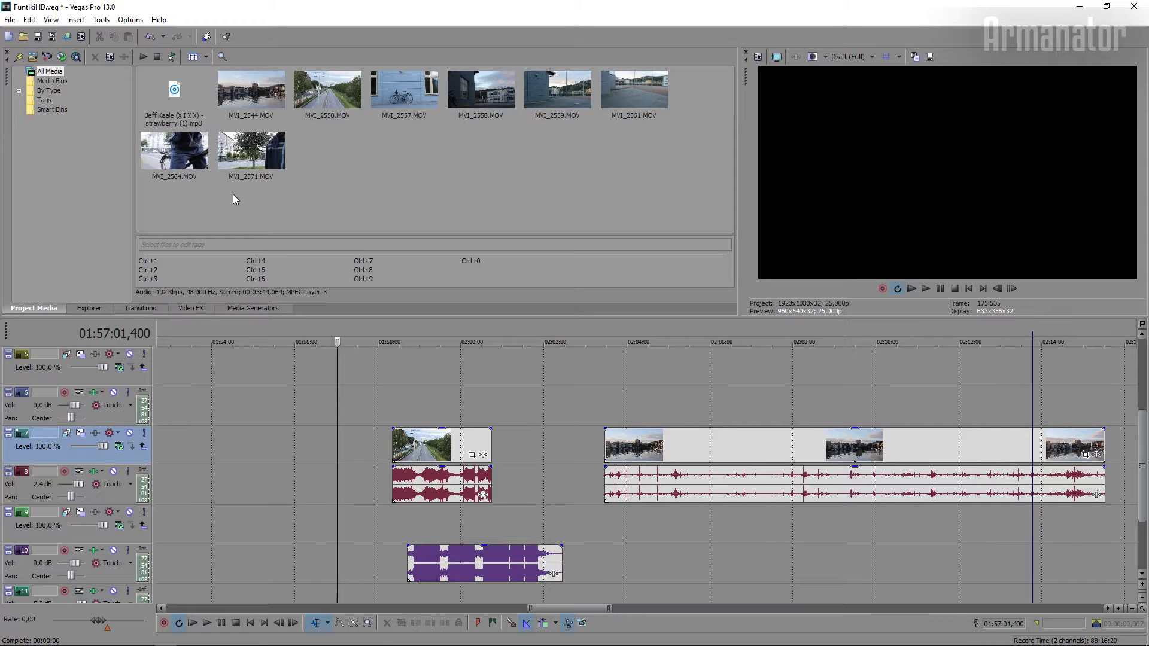
Set the loop region to the highway clip's length and move it to start at about 02:04:00.
key("ctrl+z")
left_click(394, 447)
left_click(421, 483)
left_click(372, 479)
double_click(401, 482)
left_click(401, 482)
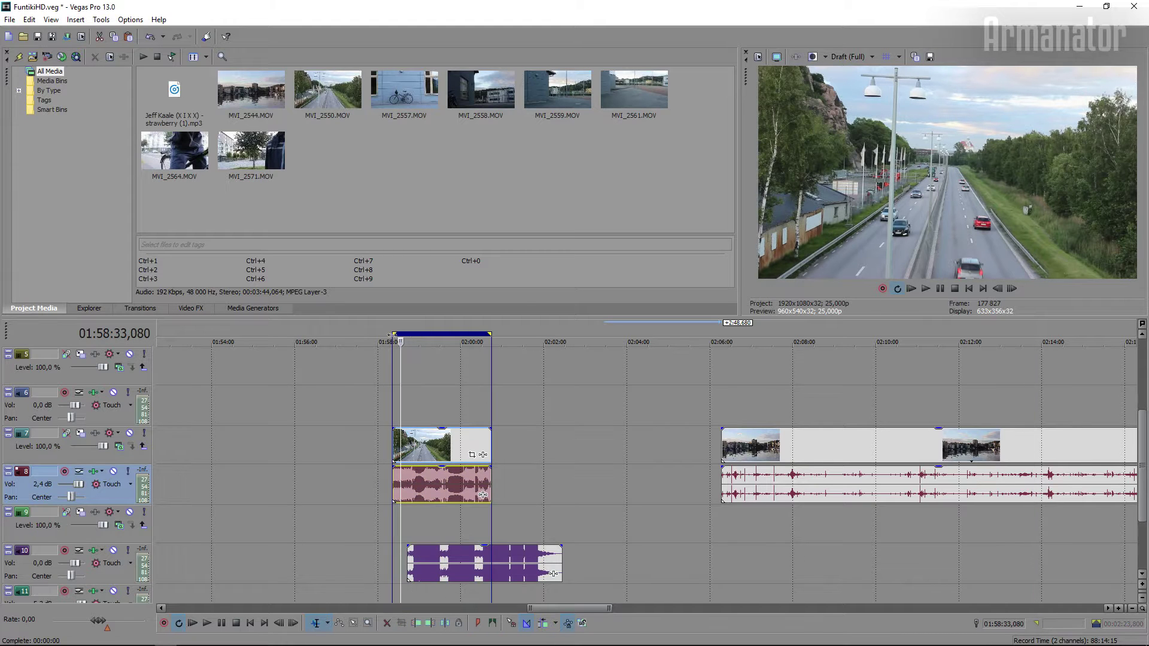
left_click_drag(414, 335, 633, 354)
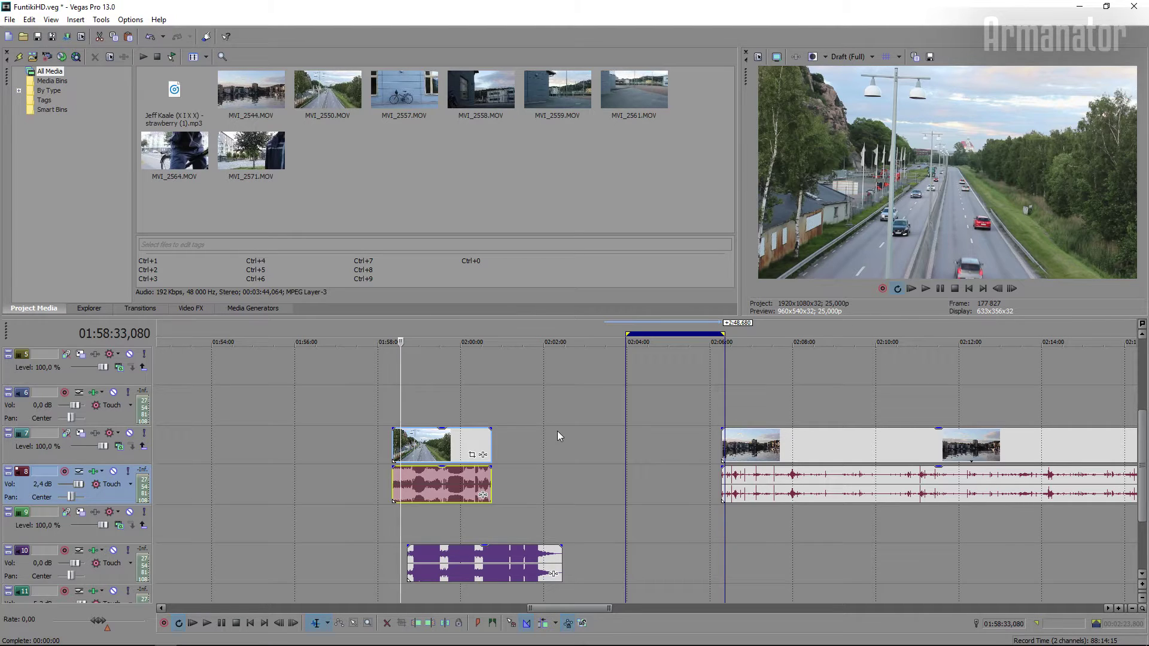
Delete the highway clip's original audio from track 8, keeping its video.
left_click(425, 491)
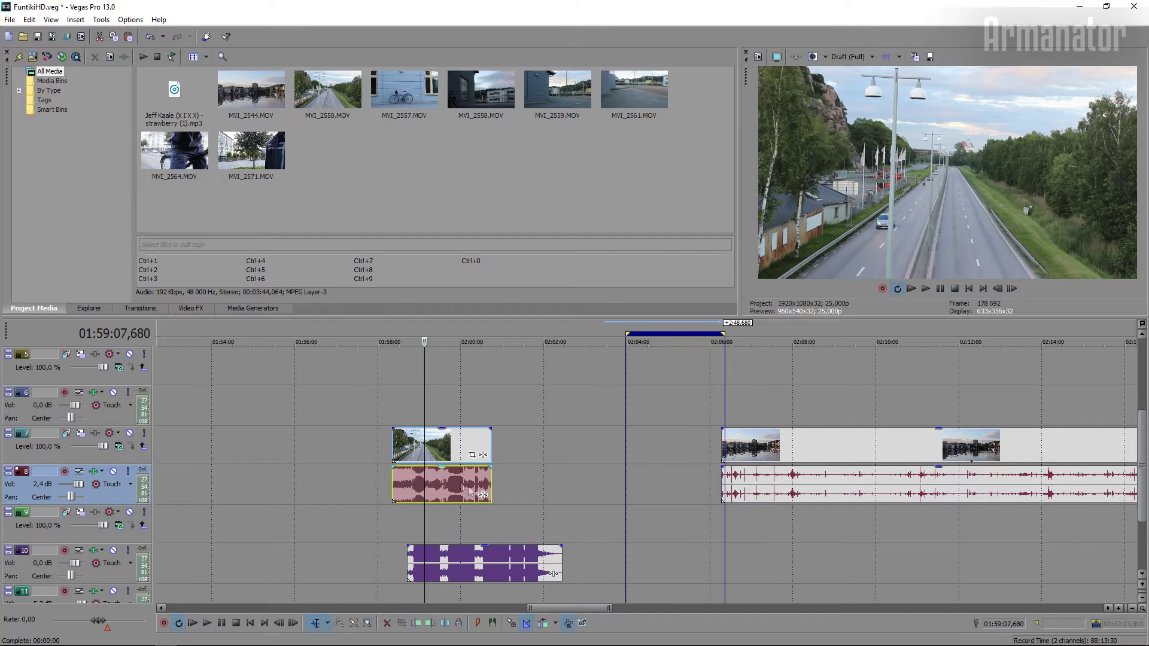
left_click(435, 479)
key("Delete")
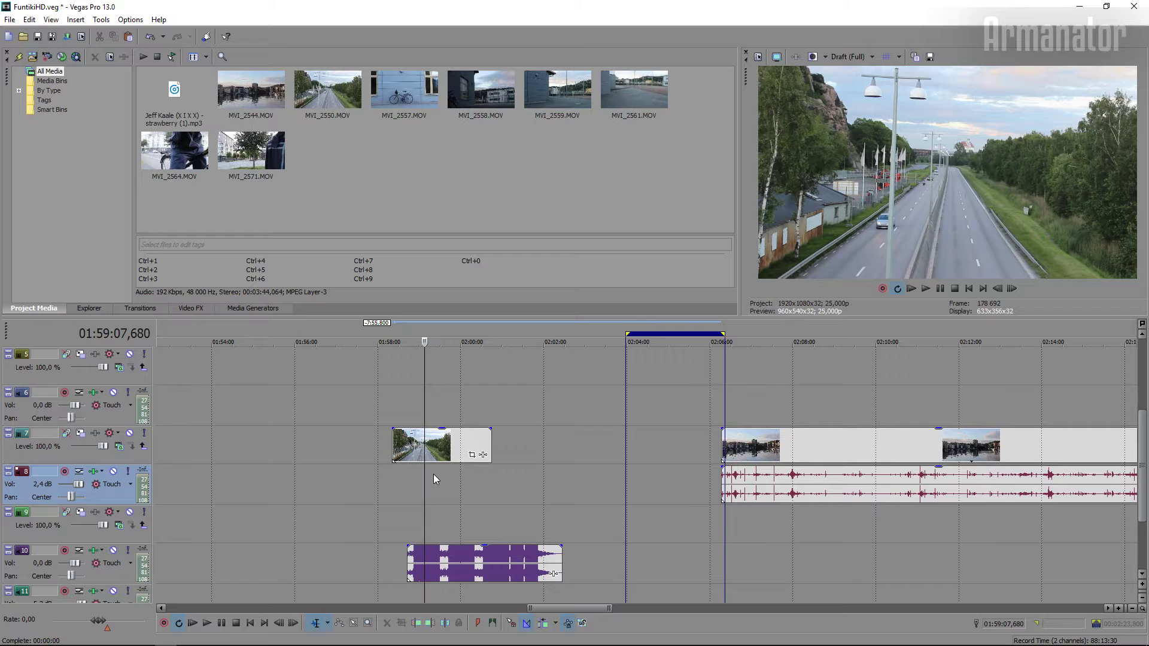
Move the music from track 10 to track 8 and align its start exactly with the highway video's start.
left_click_drag(461, 575, 445, 477)
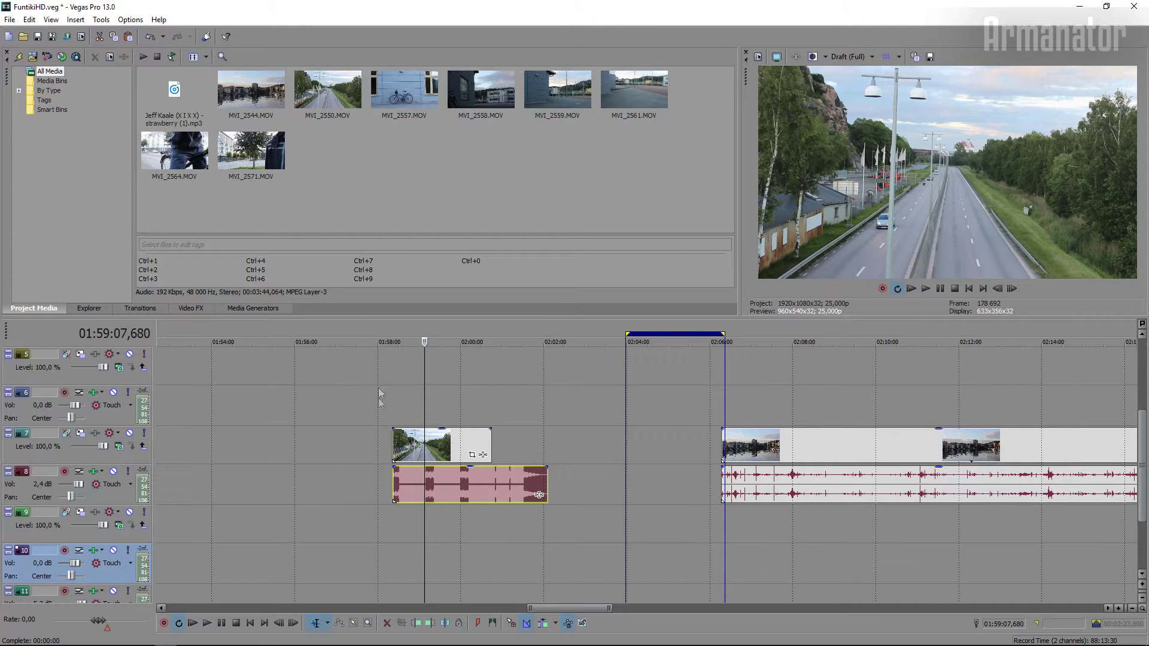
left_click(396, 477)
scroll(431, 479, "up", 5)
scroll(672, 479, "up", 2)
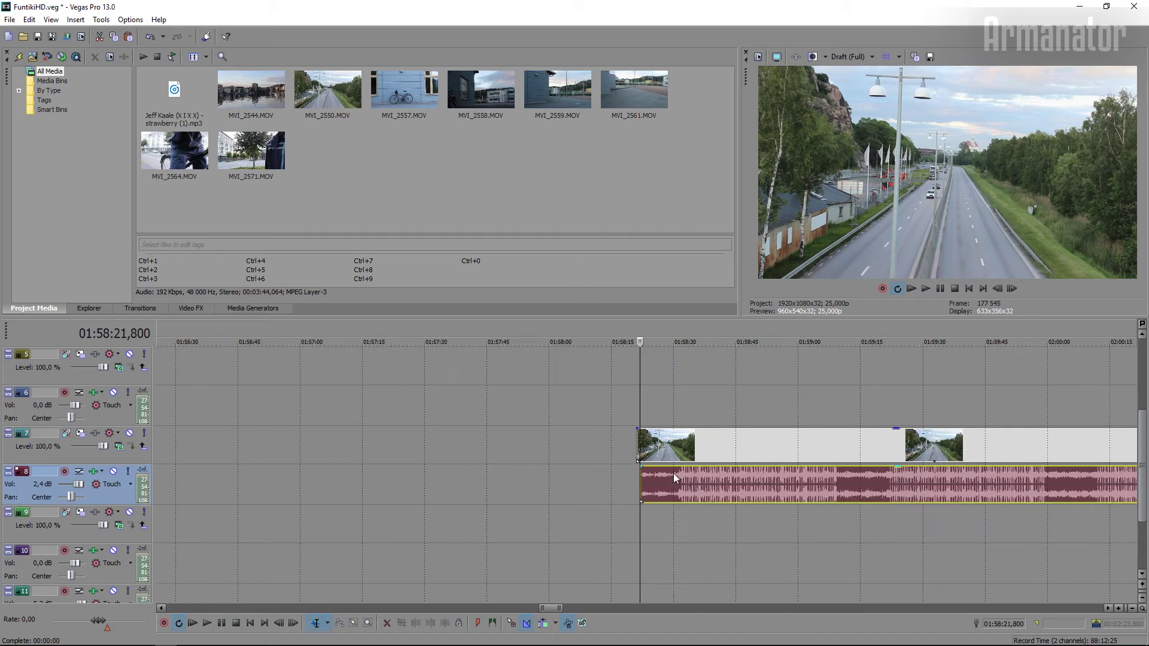
left_click(636, 437)
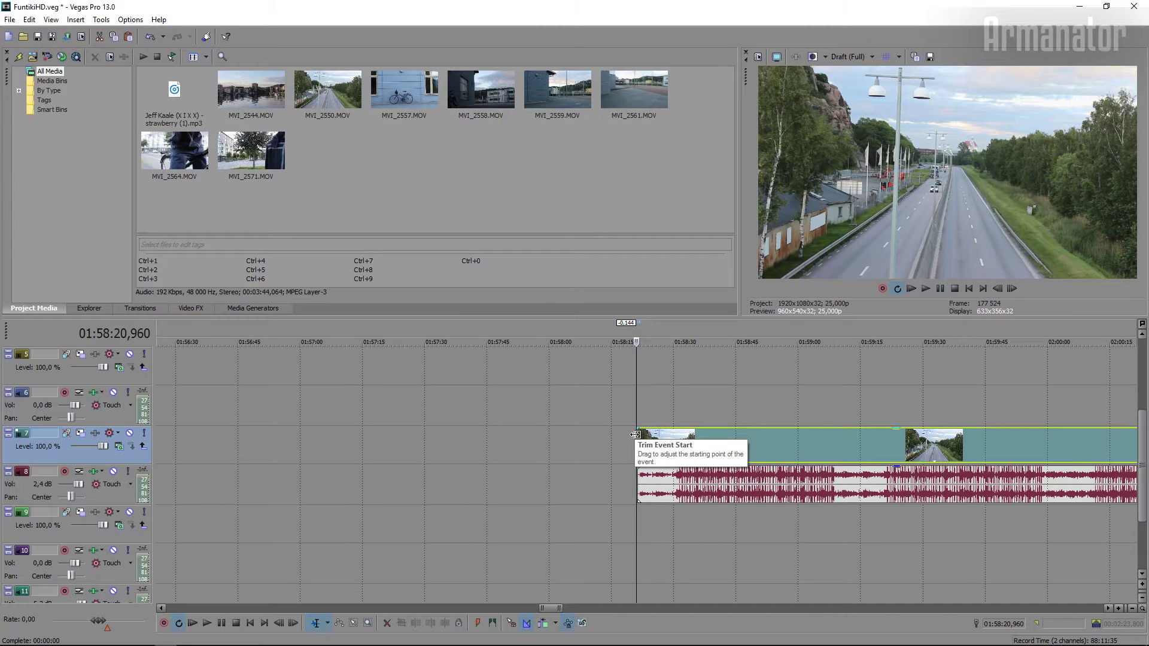
scroll(670, 480, "up", 5)
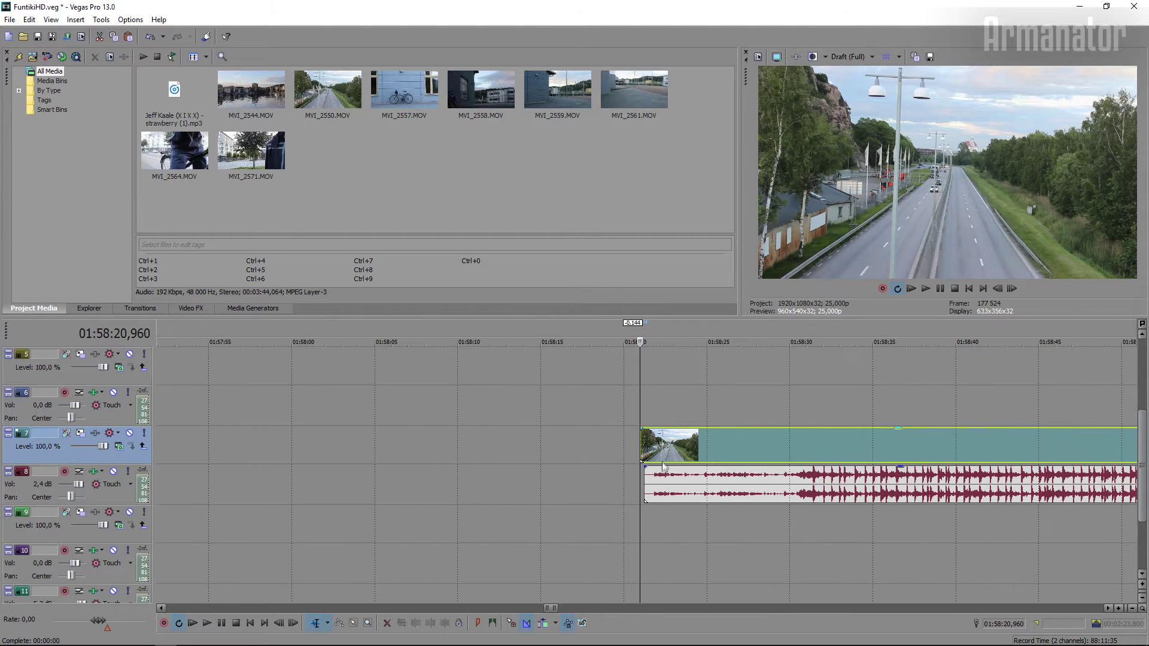
left_click(683, 482)
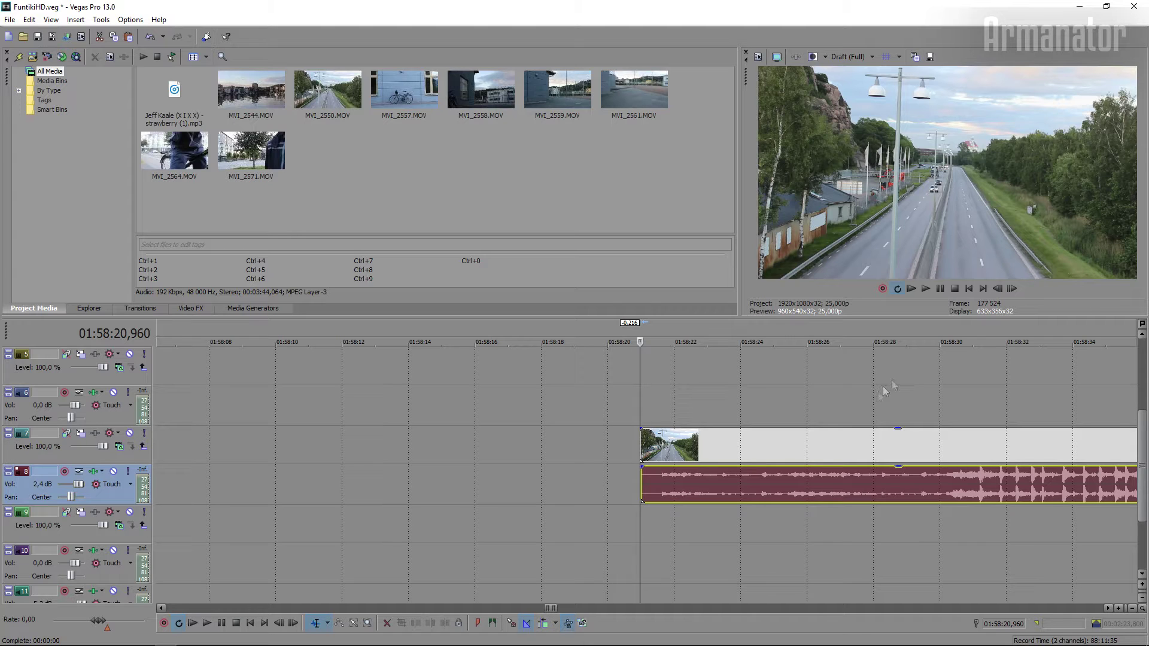
Play back the music's intro repeatedly and park the cursor where the beat kicks in, at 01:58:31,120.
left_click(939, 288)
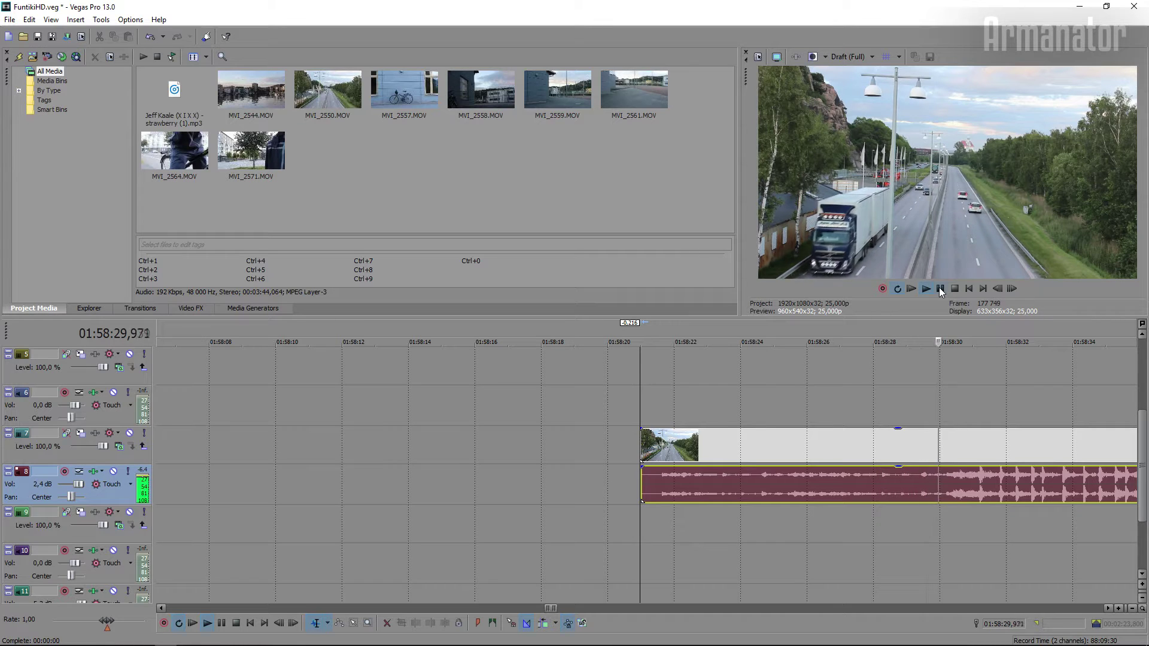
left_click(938, 287)
left_click(975, 472)
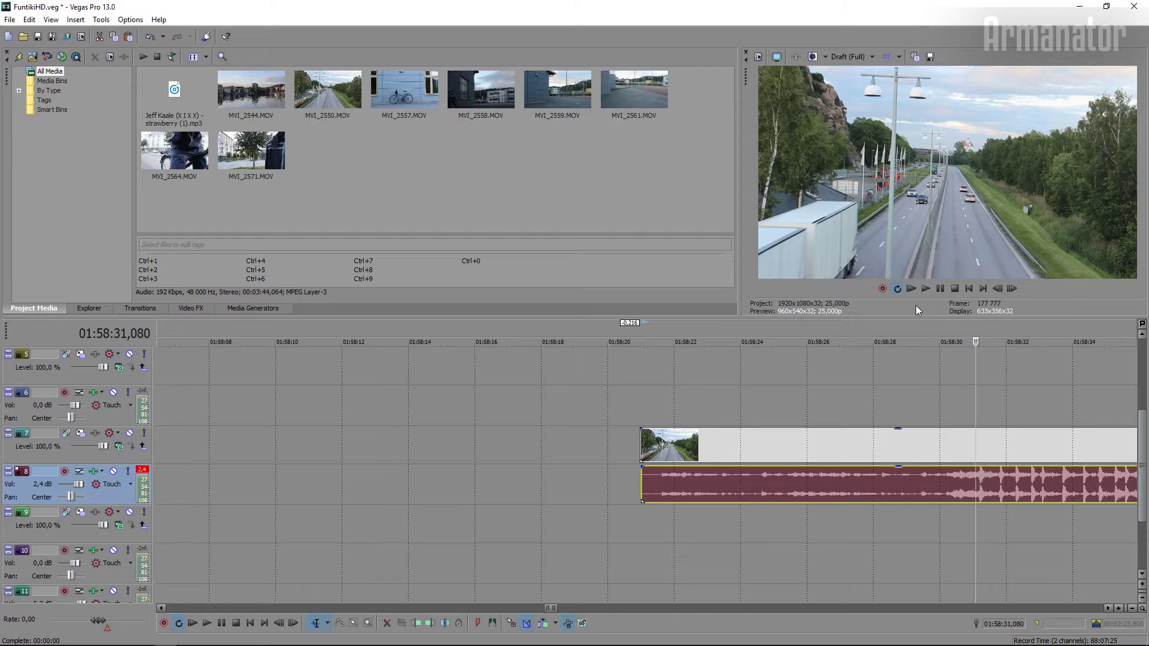
scroll(923, 434, "up", 3)
scroll(923, 439, "up", 1)
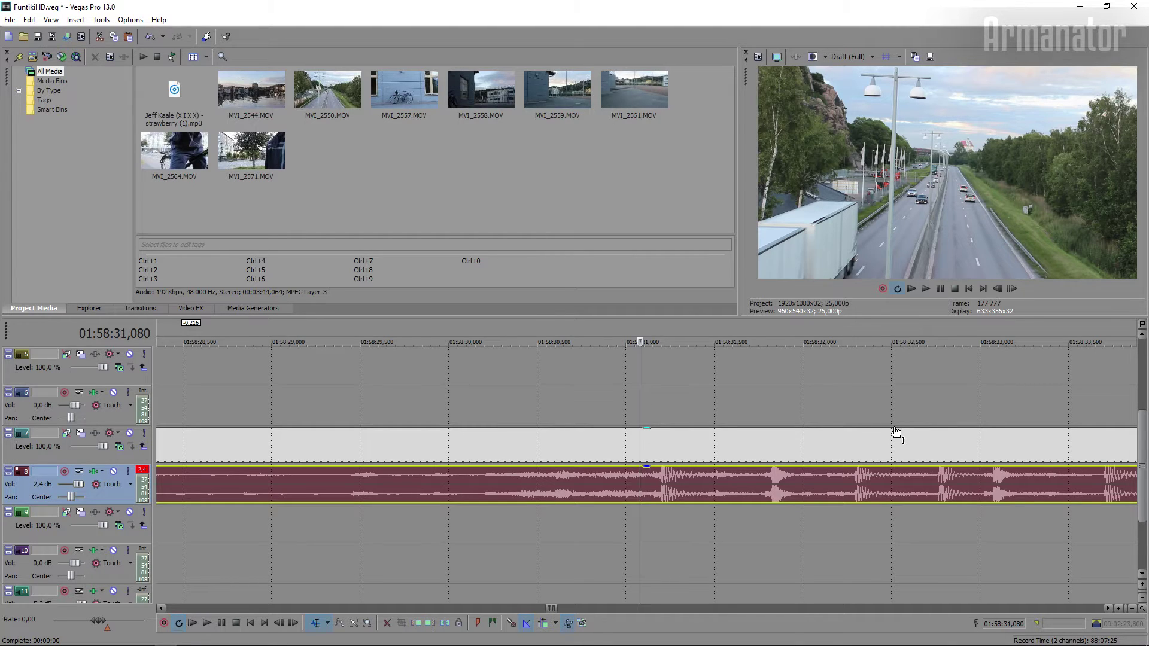
scroll(808, 436, "down", 6)
scroll(803, 431, "up", 6)
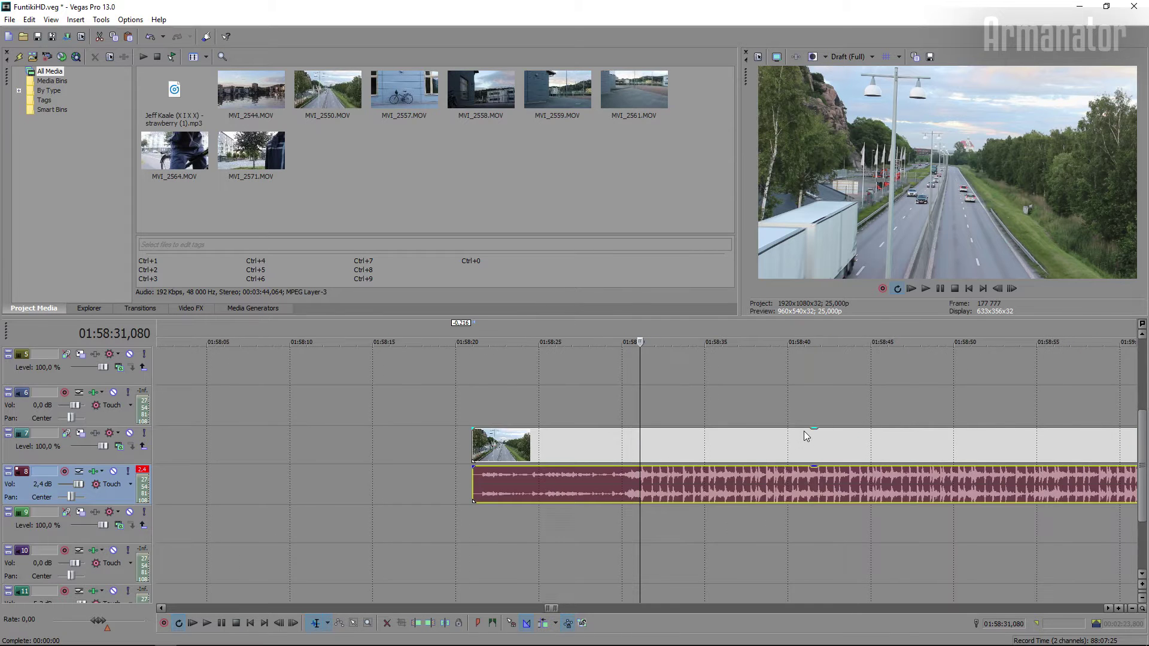
left_click(939, 288)
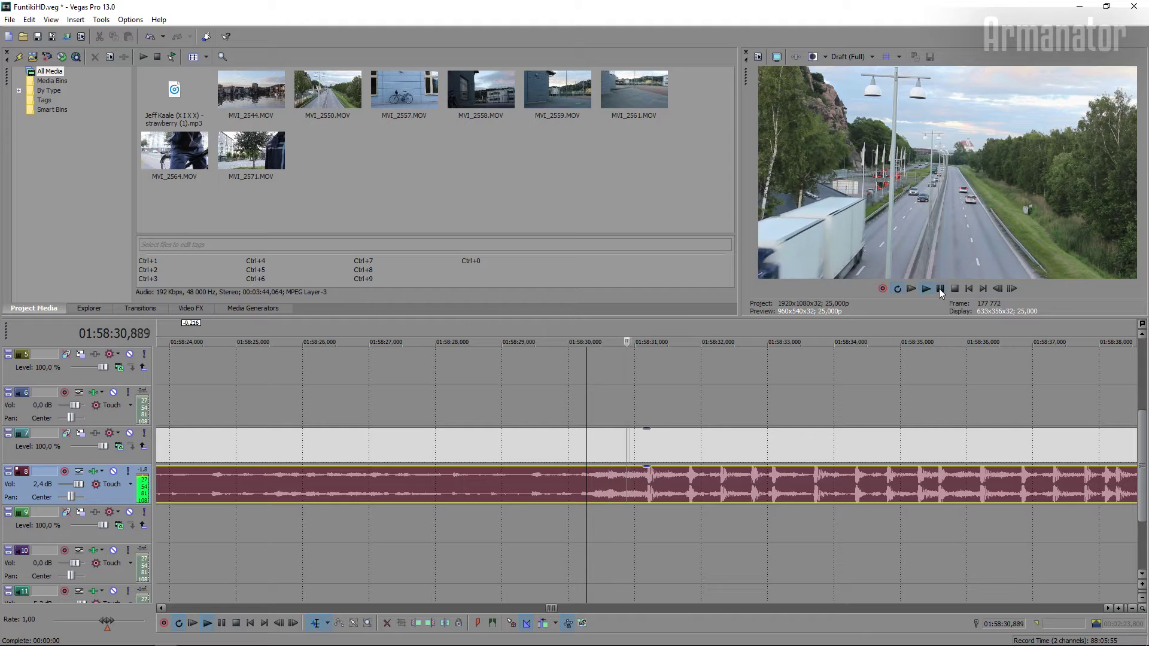
left_click(939, 289)
left_click(441, 488)
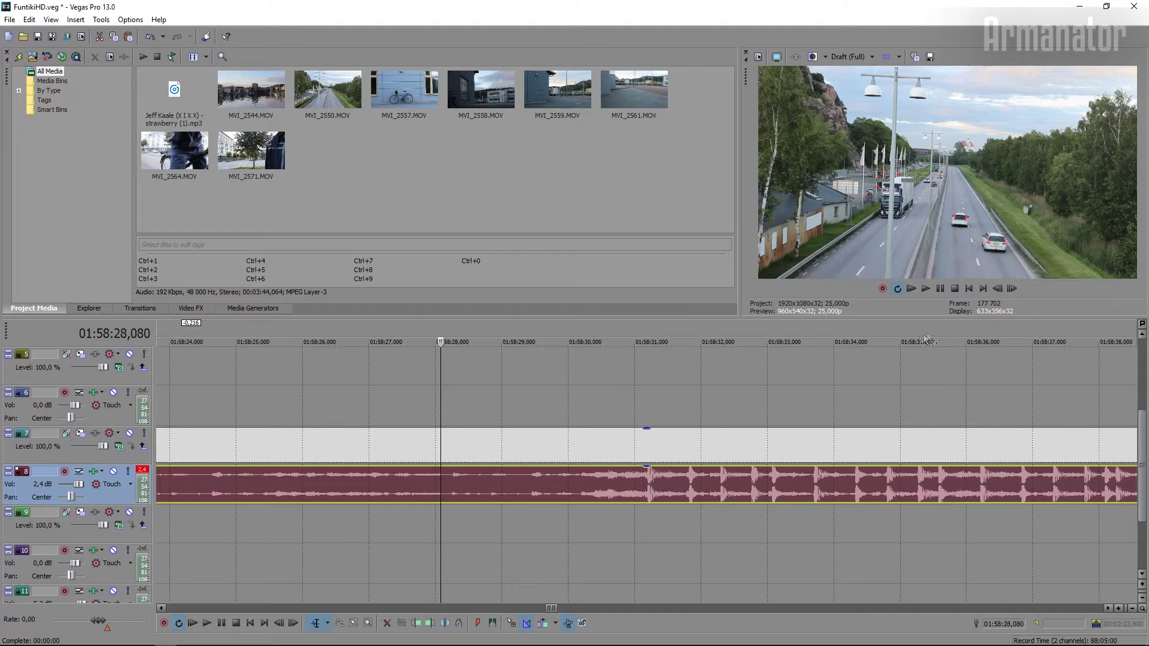
left_click(946, 293)
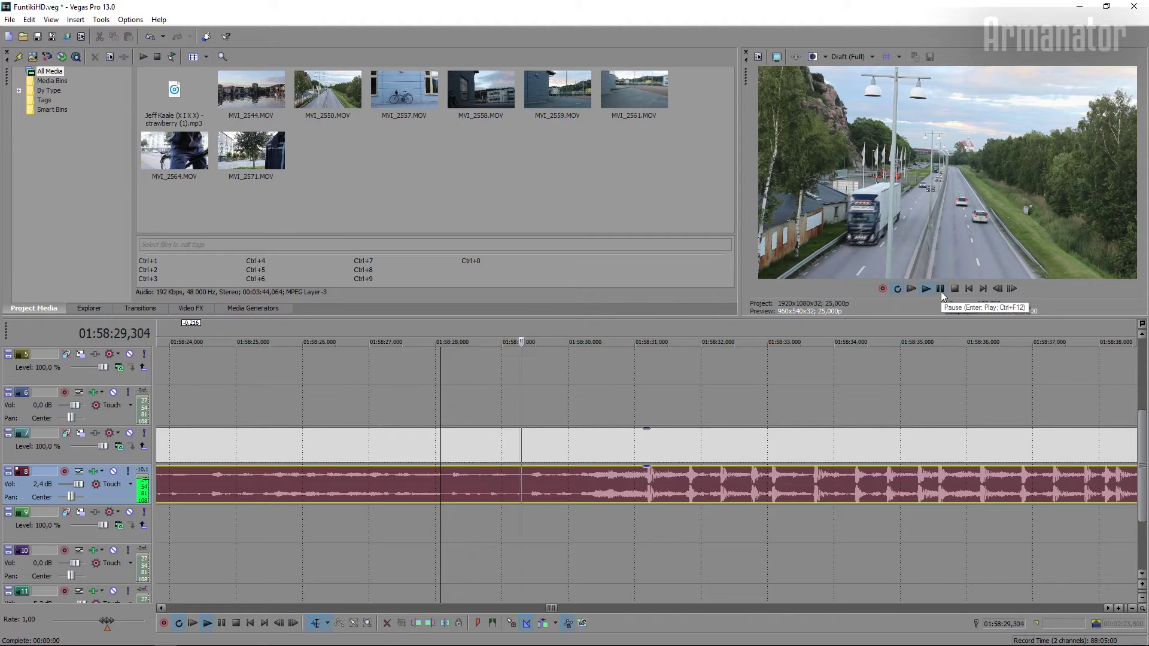
left_click(939, 289)
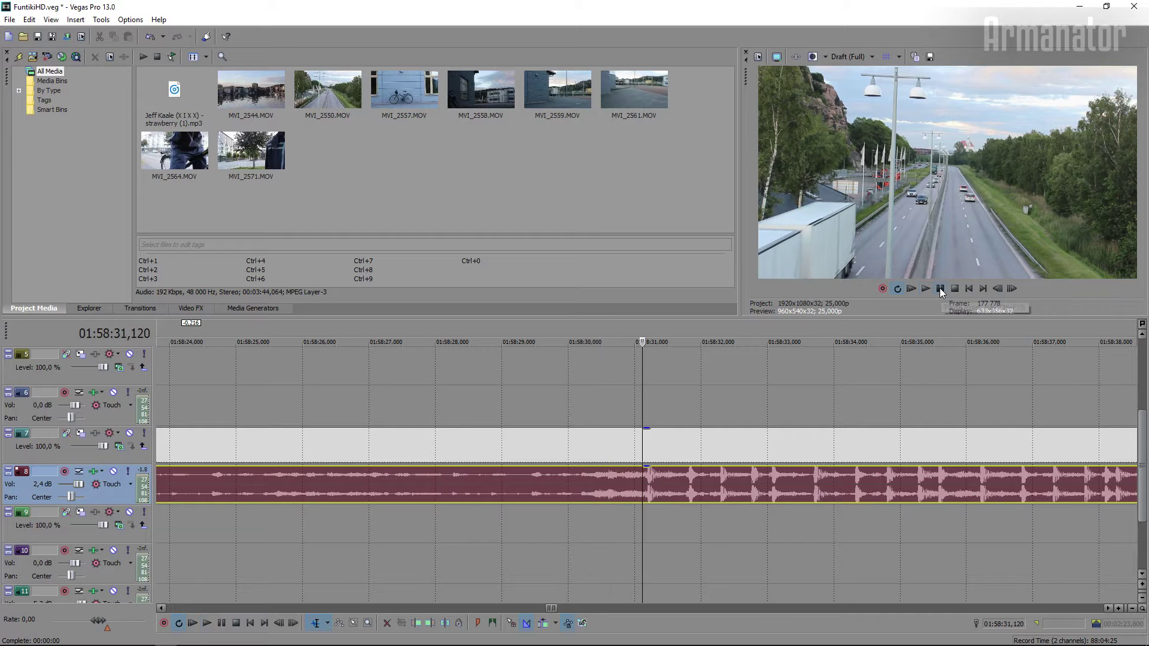
Split the highway video on track 7 at the cursor, where the beat kicks in.
scroll(675, 439, "up", 5)
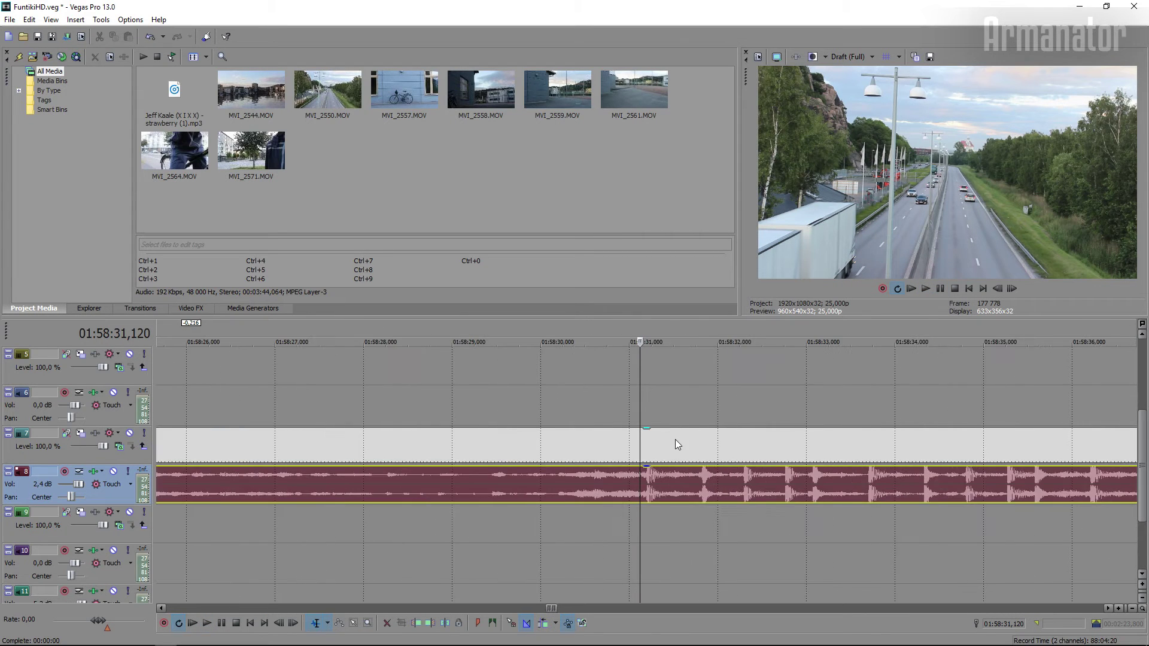
left_click(639, 437)
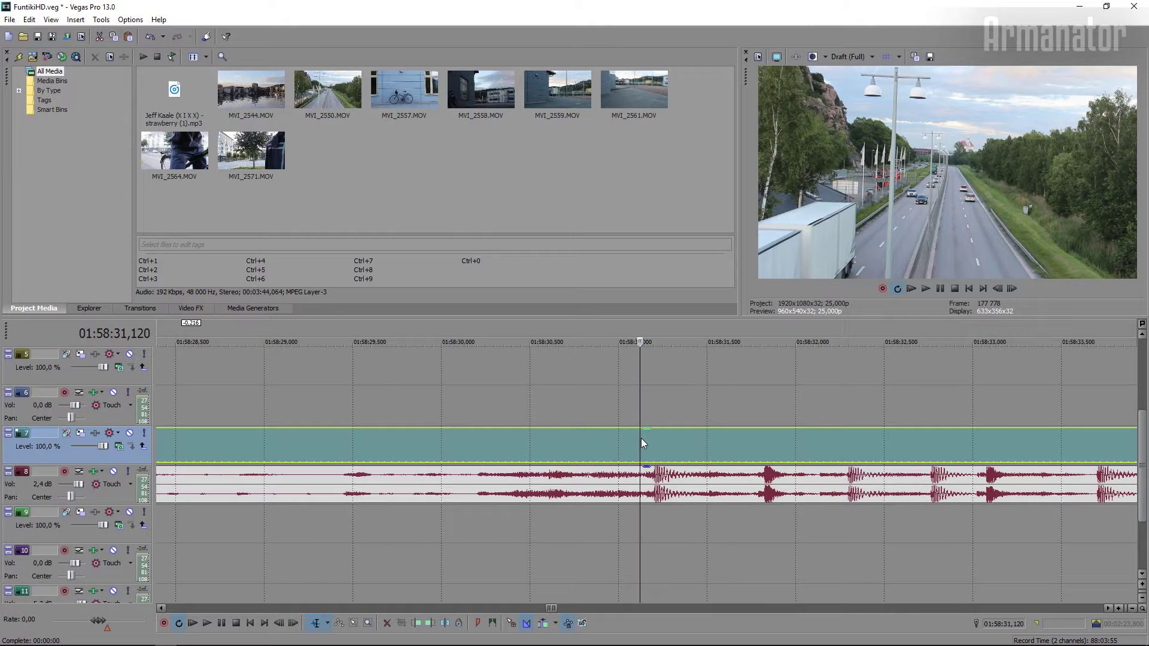
key("s")
scroll(643, 443, "down", 10)
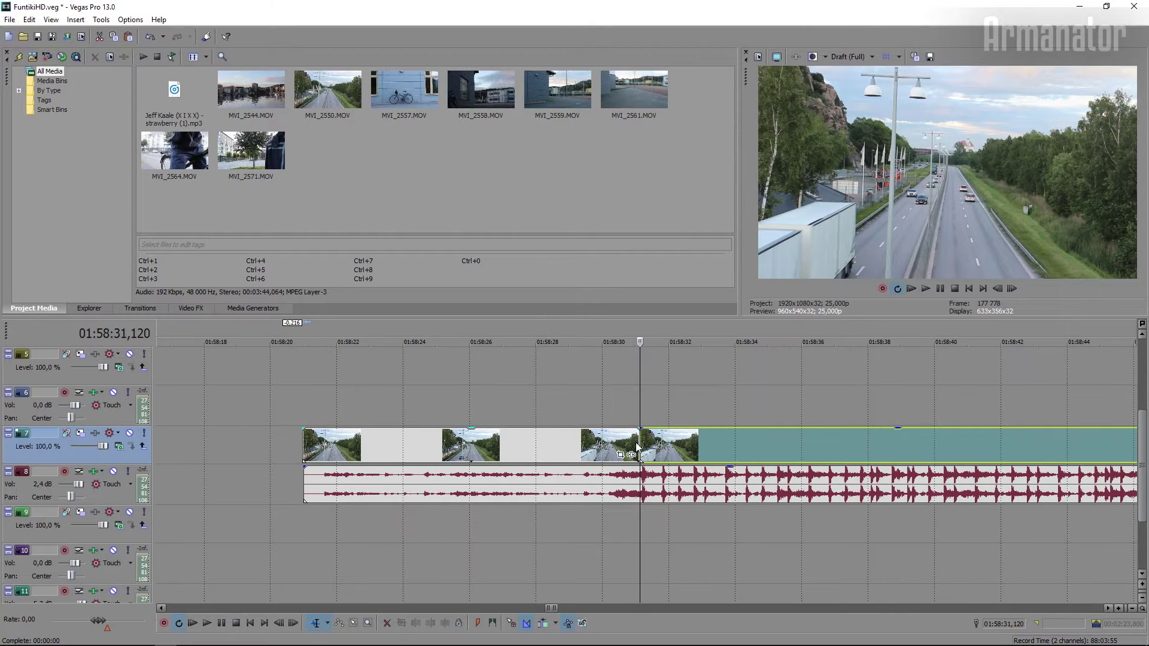
Speed up the second highway segment into a time-lapse by compressing its end to about 01:59:04.
left_click(676, 447)
scroll(737, 443, "down", 6)
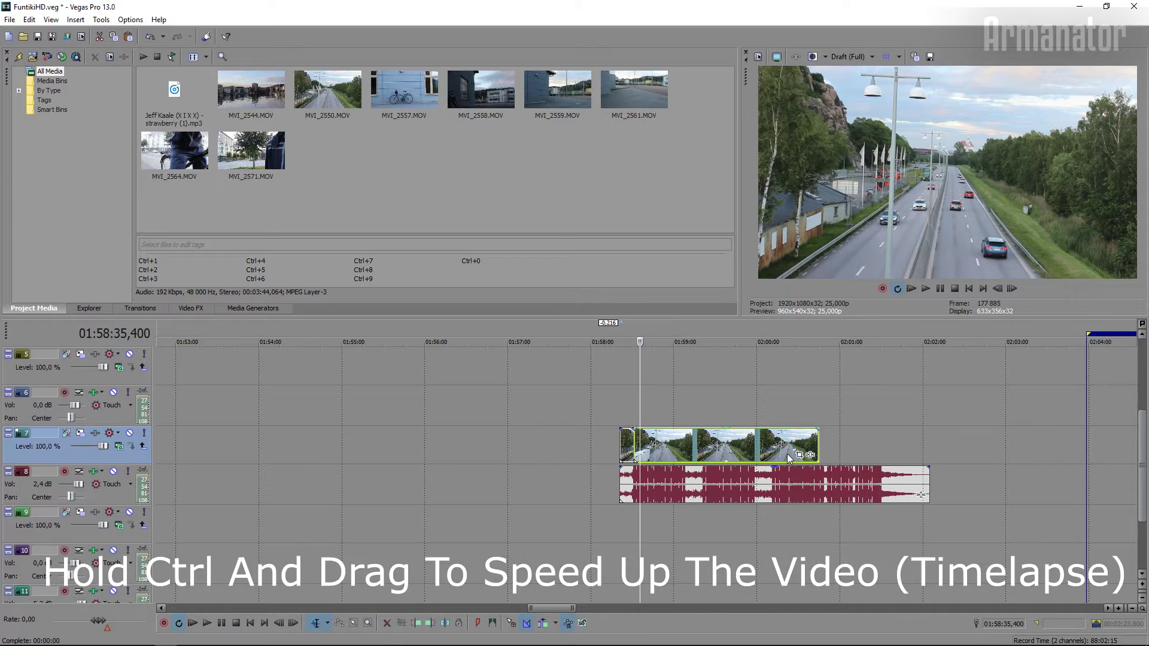
left_click_drag(818, 442, 680, 444)
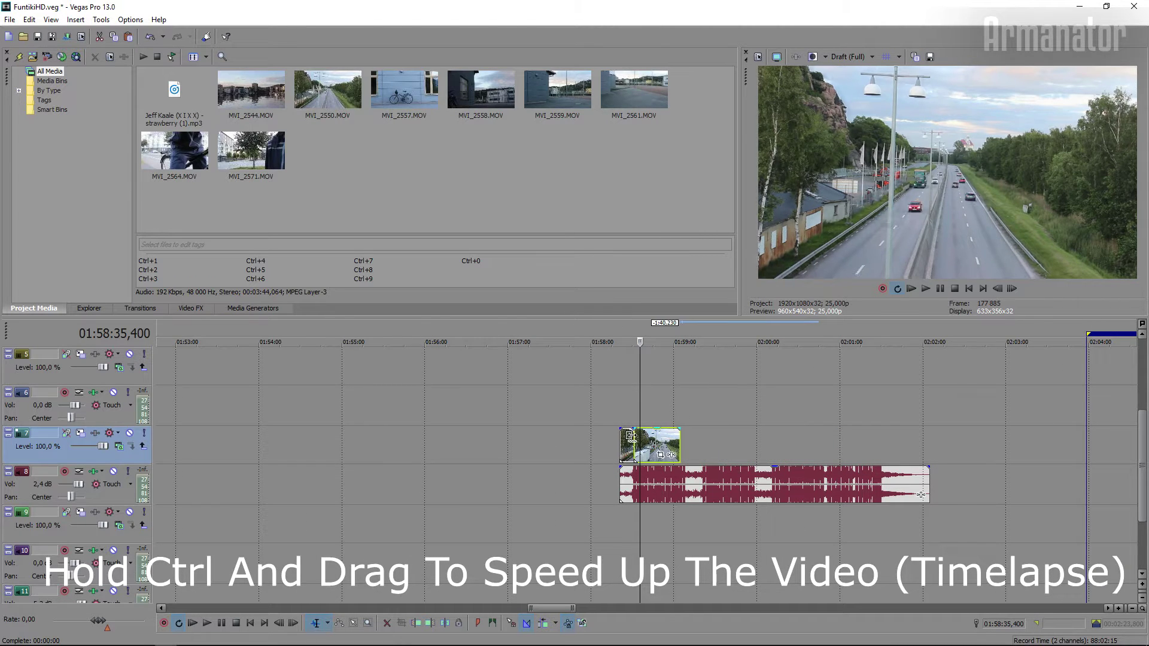
Add a (Legacy) Text event with the Default Text preset to track 3, starting at the highway video's start at 01:58:20,960.
scroll(633, 446, "up", 3)
scroll(633, 446, "up", 4)
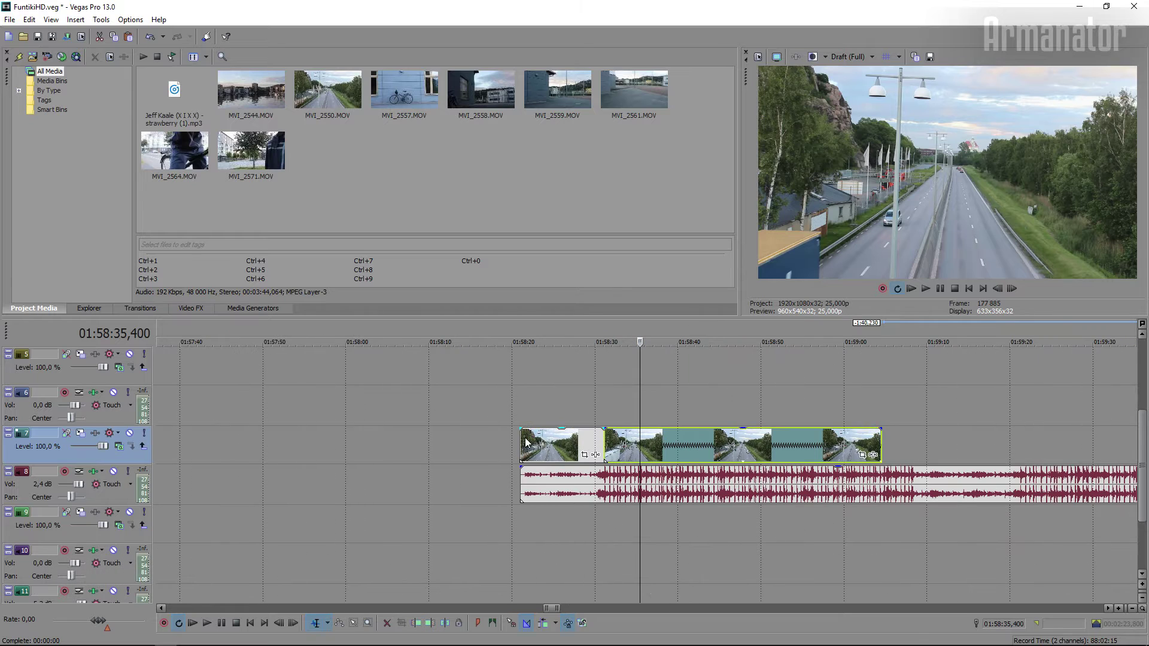
left_click(520, 439)
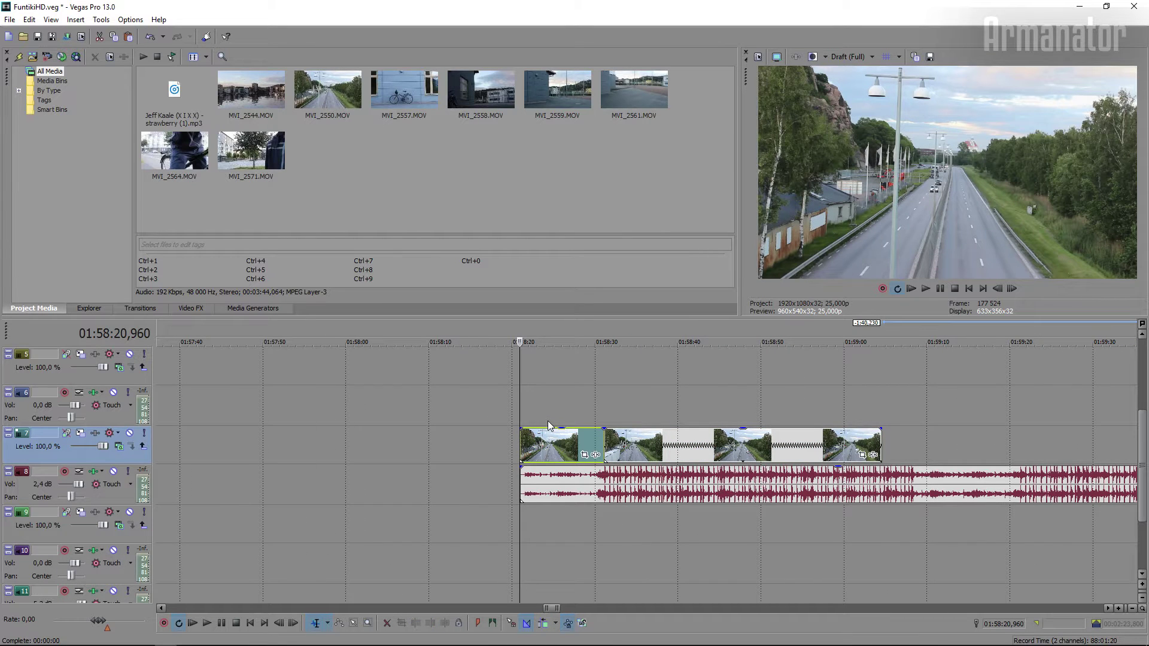
left_click_drag(1143, 486, 1143, 434)
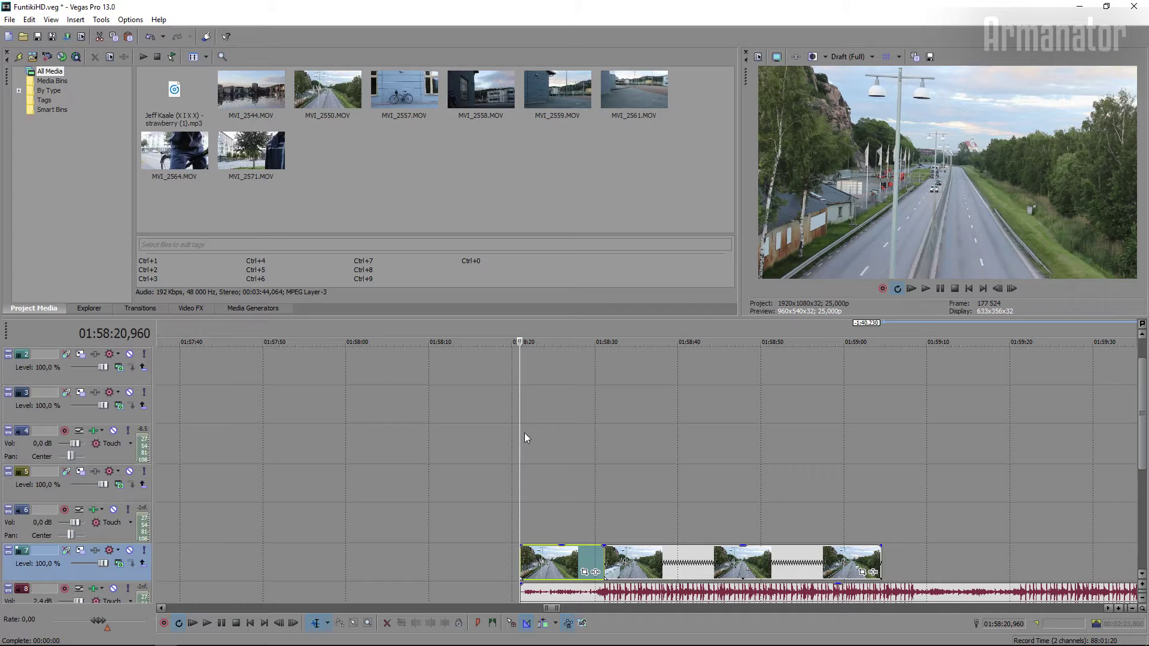
left_click(252, 309)
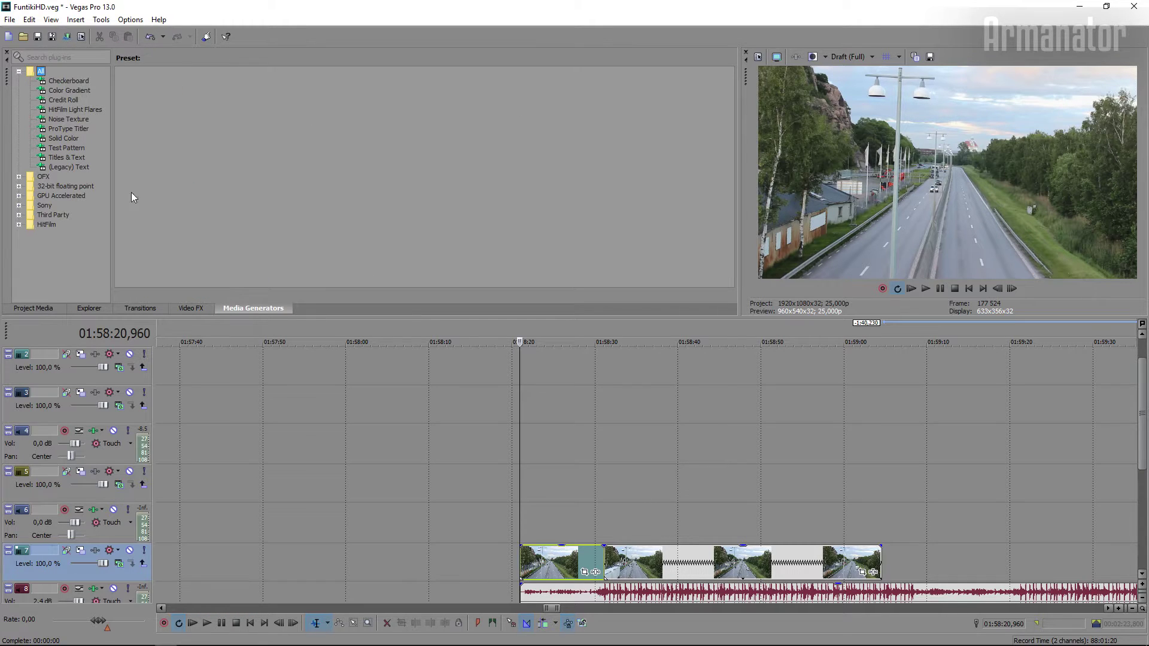
left_click(59, 168)
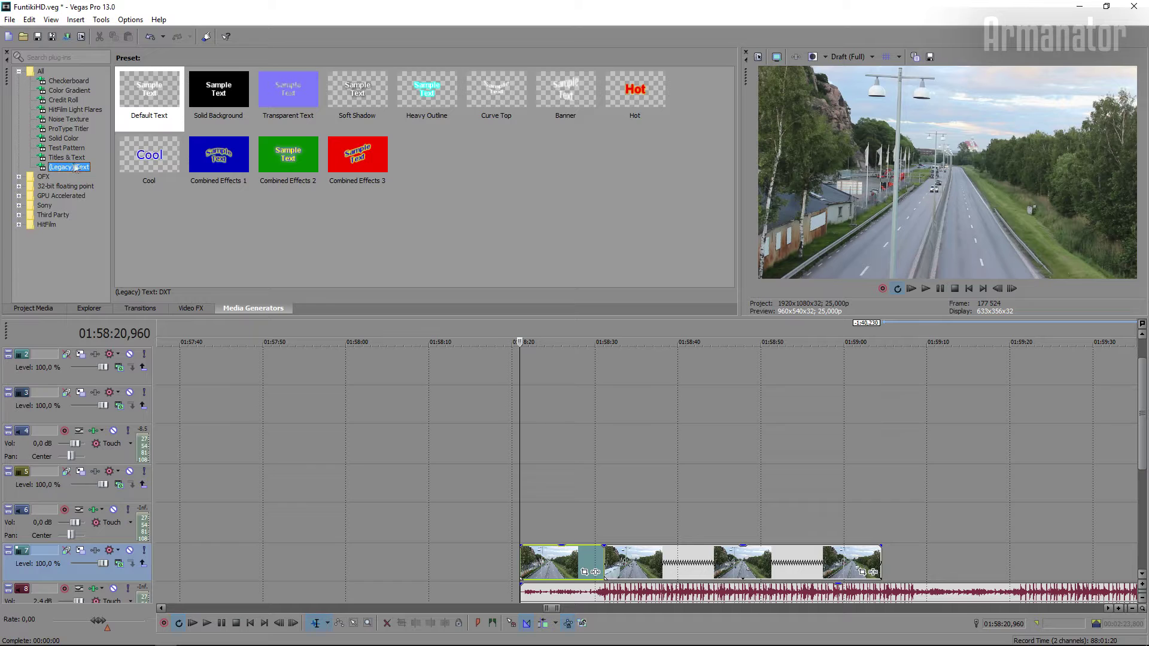
left_click_drag(144, 84, 527, 411)
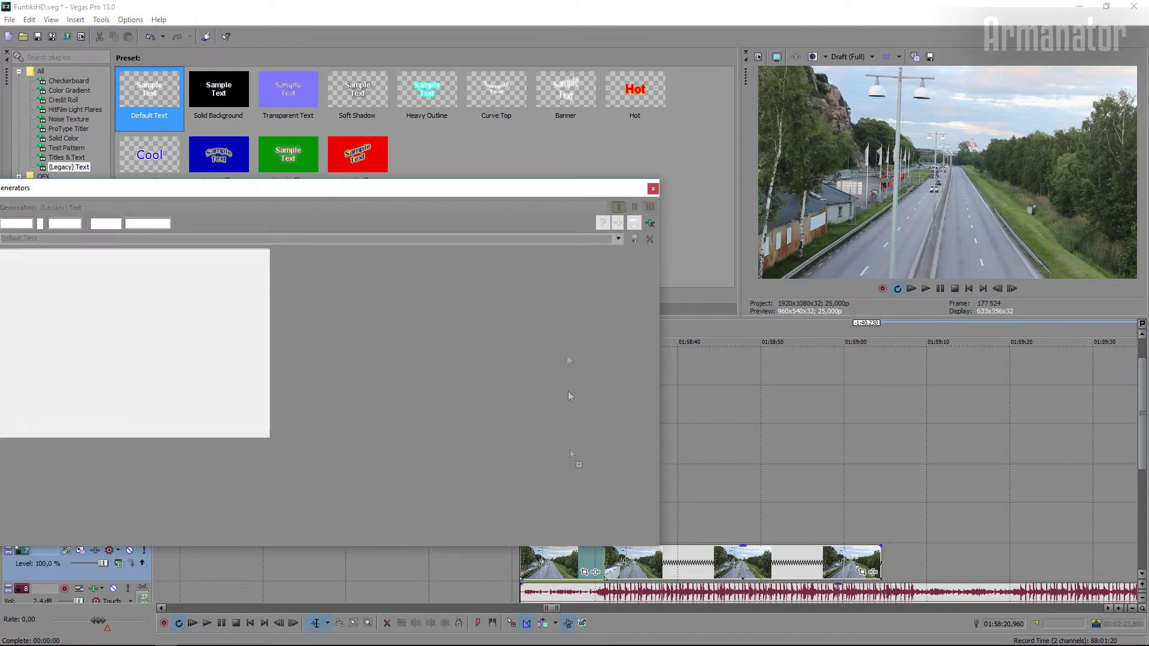
left_click(652, 192)
scroll(627, 406, "up", 4)
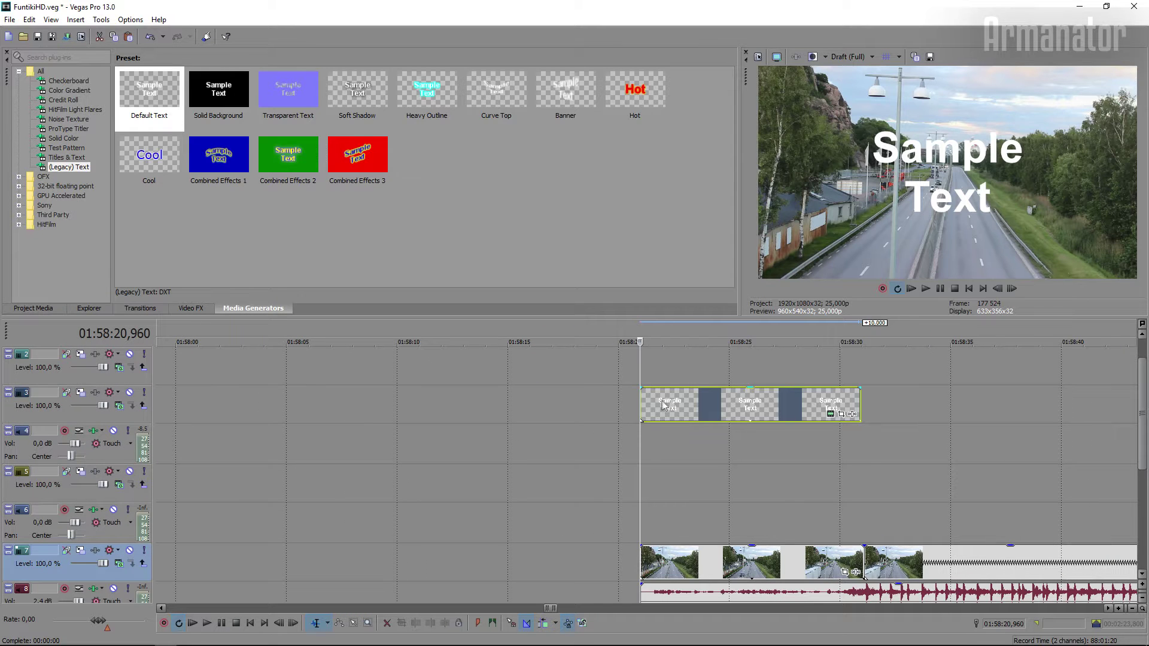
Shift the text event on track 3 slightly later so it starts at 01:58:21,360, and park the cursor at its start.
left_click_drag(655, 406, 668, 431)
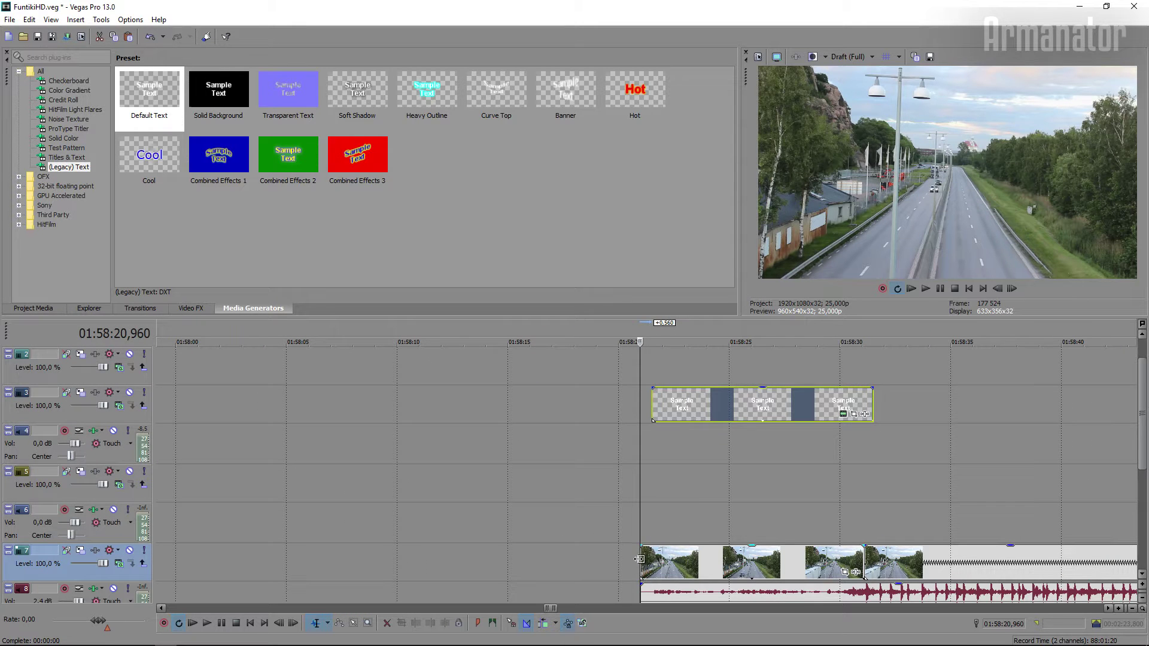
left_click(691, 404)
left_click_drag(690, 404, 687, 403)
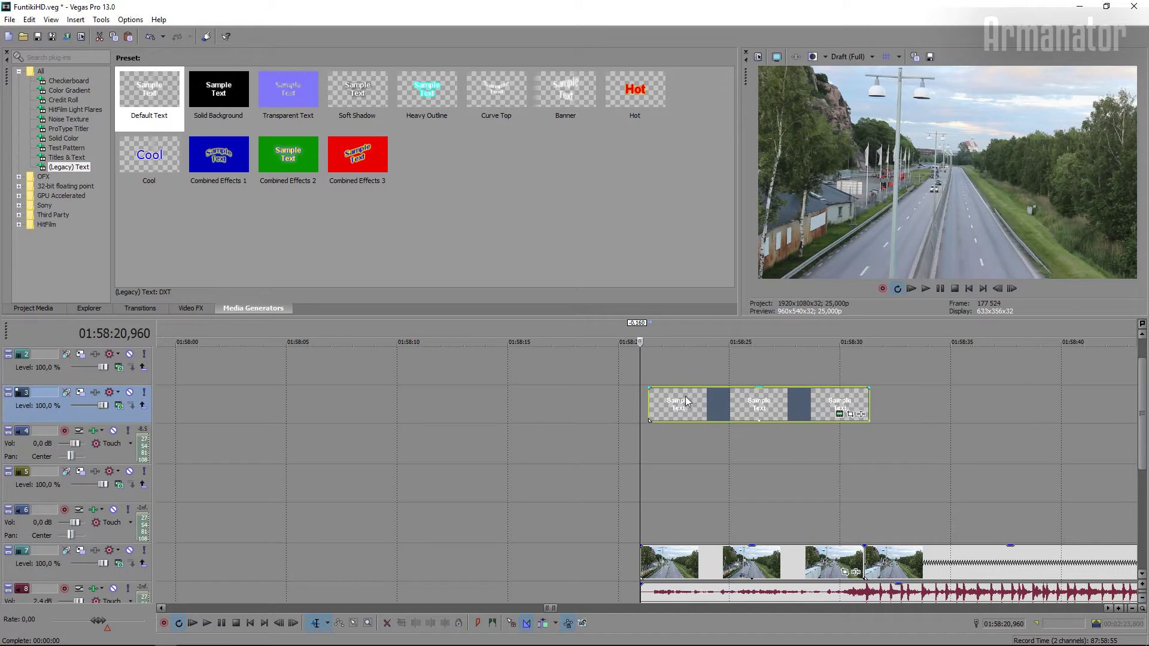
left_click(649, 397)
Replace the sample text of the track 3 event with "GOTHENBURG".
left_click(840, 414)
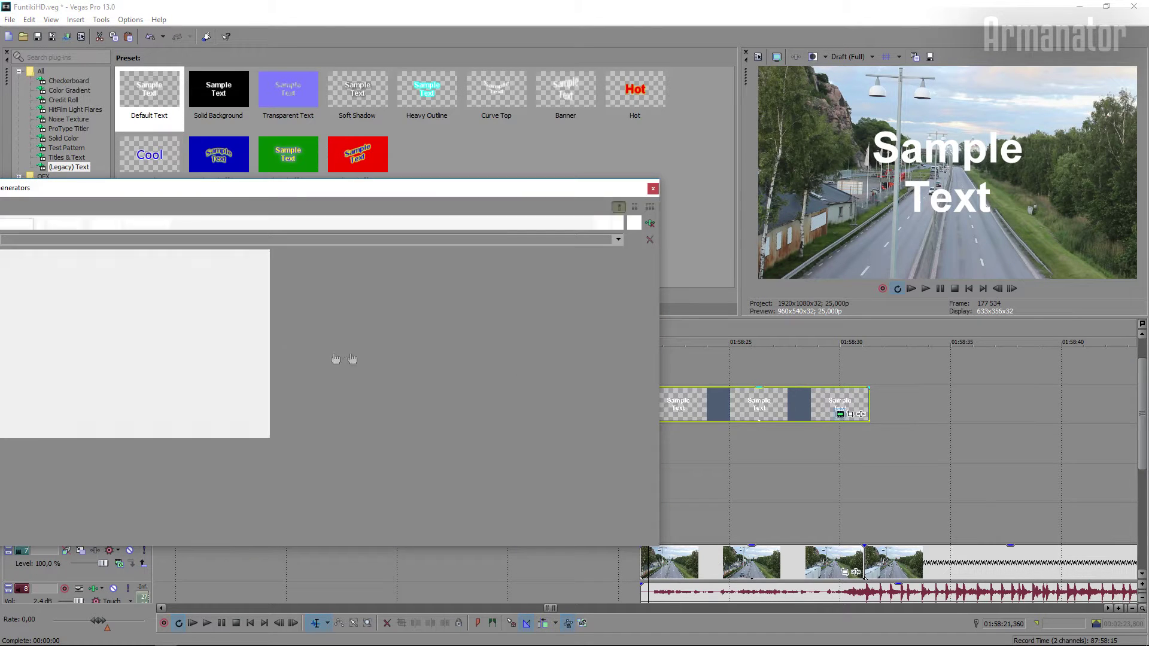
key("ctrl+a")
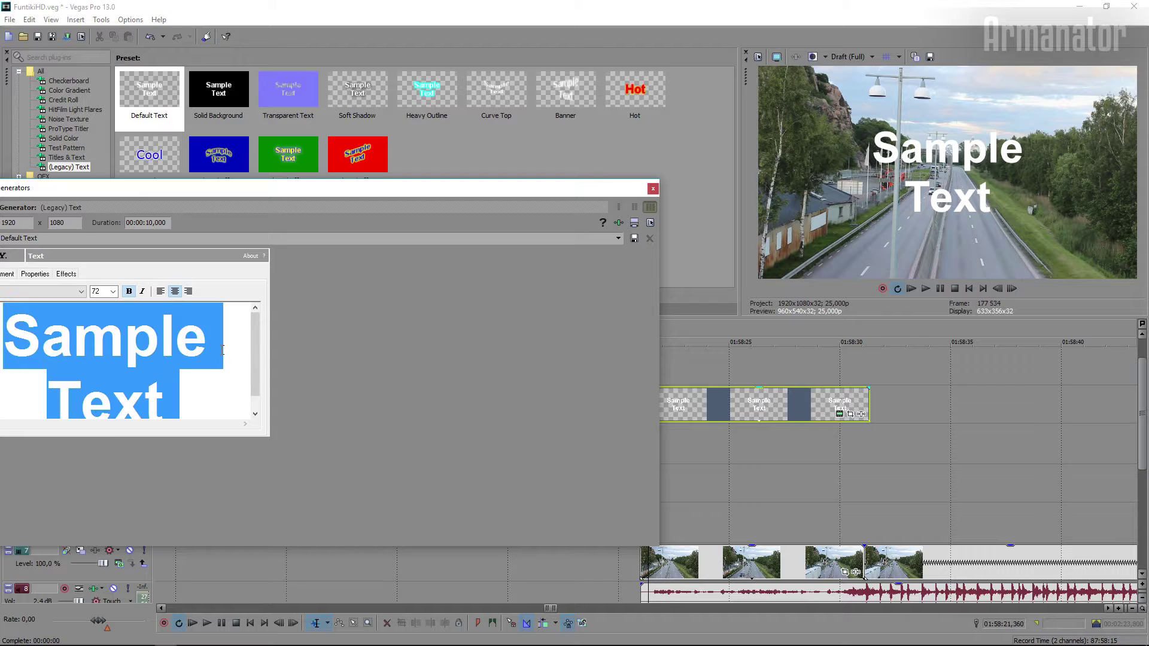
type("GOTHEN")
key("ctrl+a")
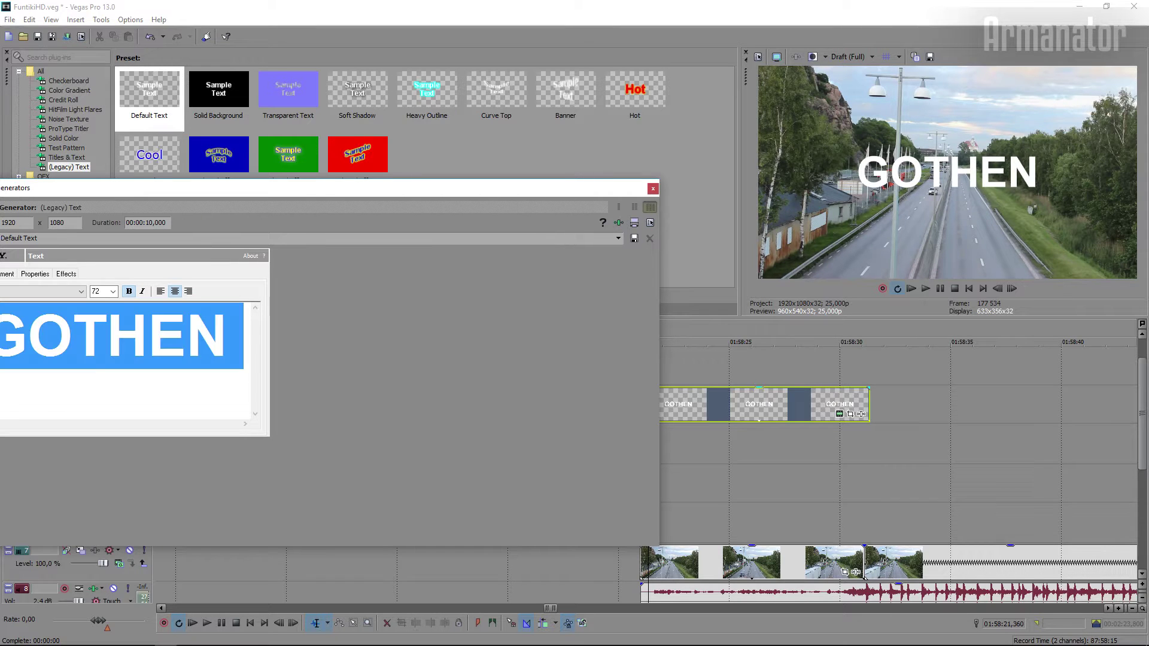
type("Go")
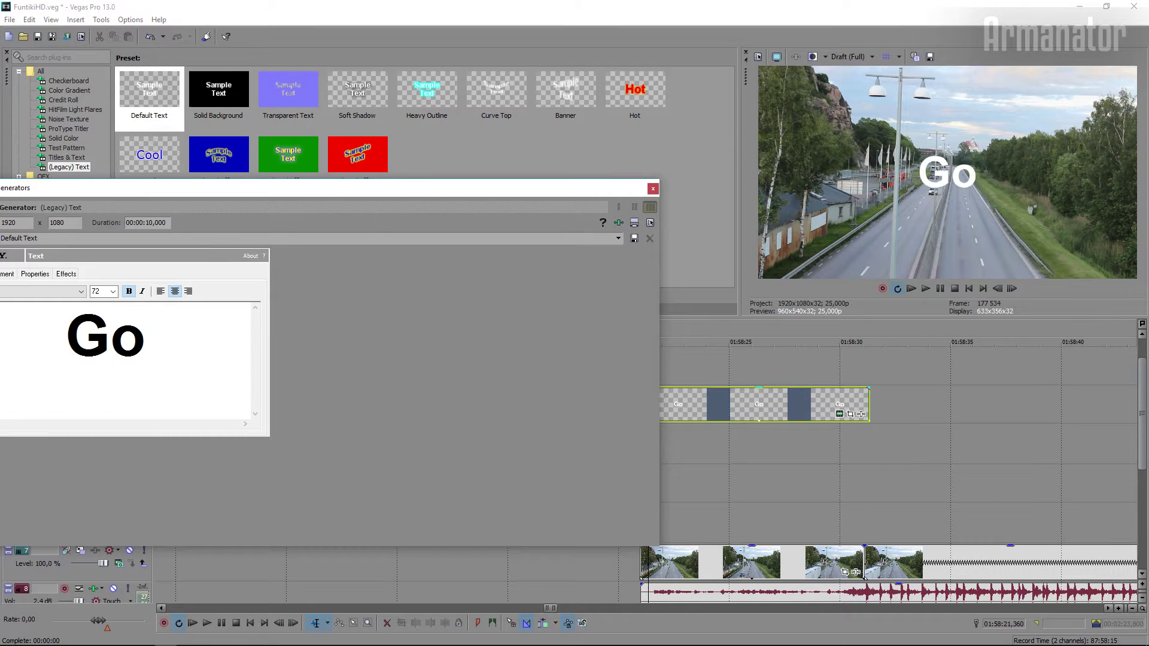
type("thenb")
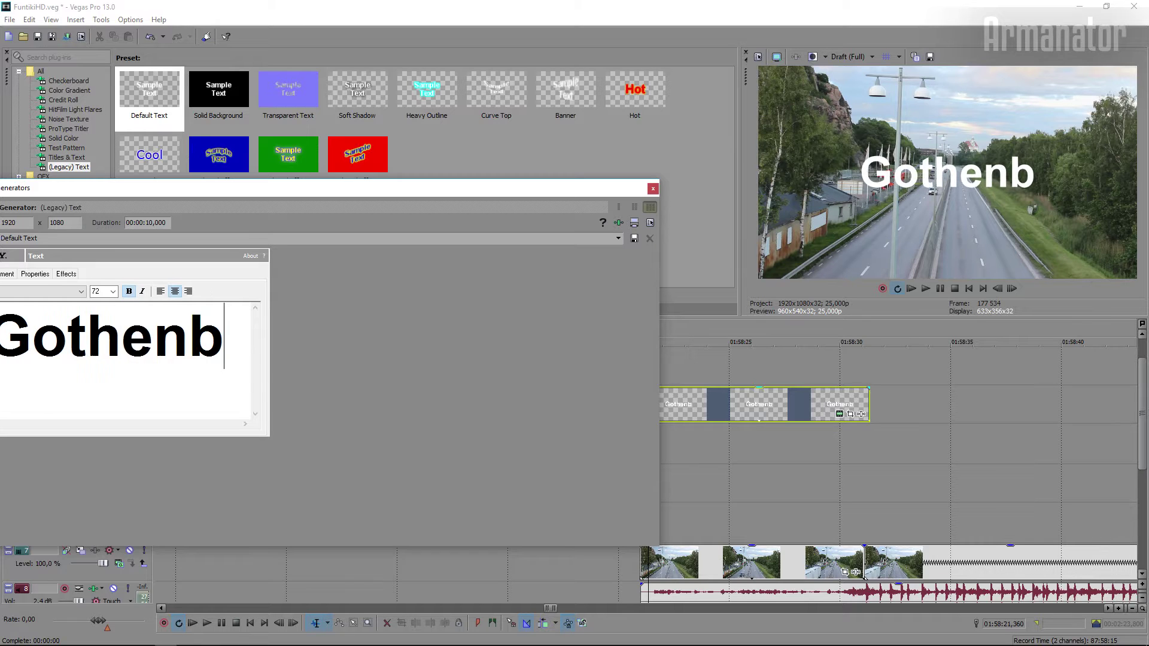
key("ctrl+a")
type("GOTHENBRU")
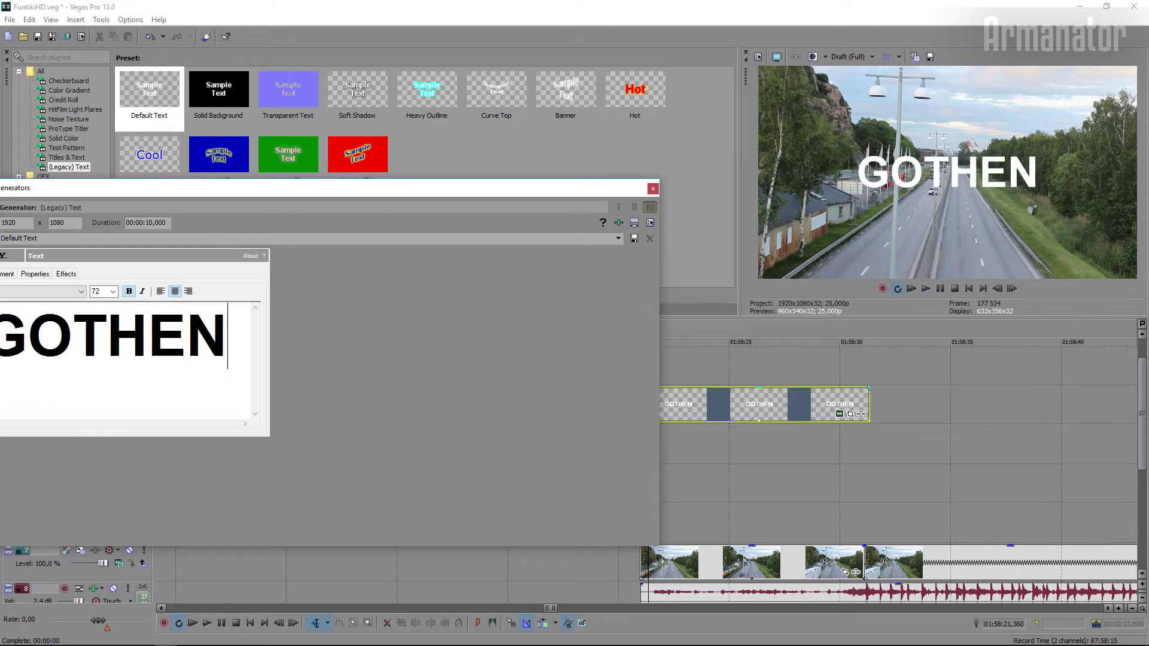
key("BackSpace")
key("BackSpace")
type("RU")
key("BackSpace")
key("BackSpace")
type("URG")
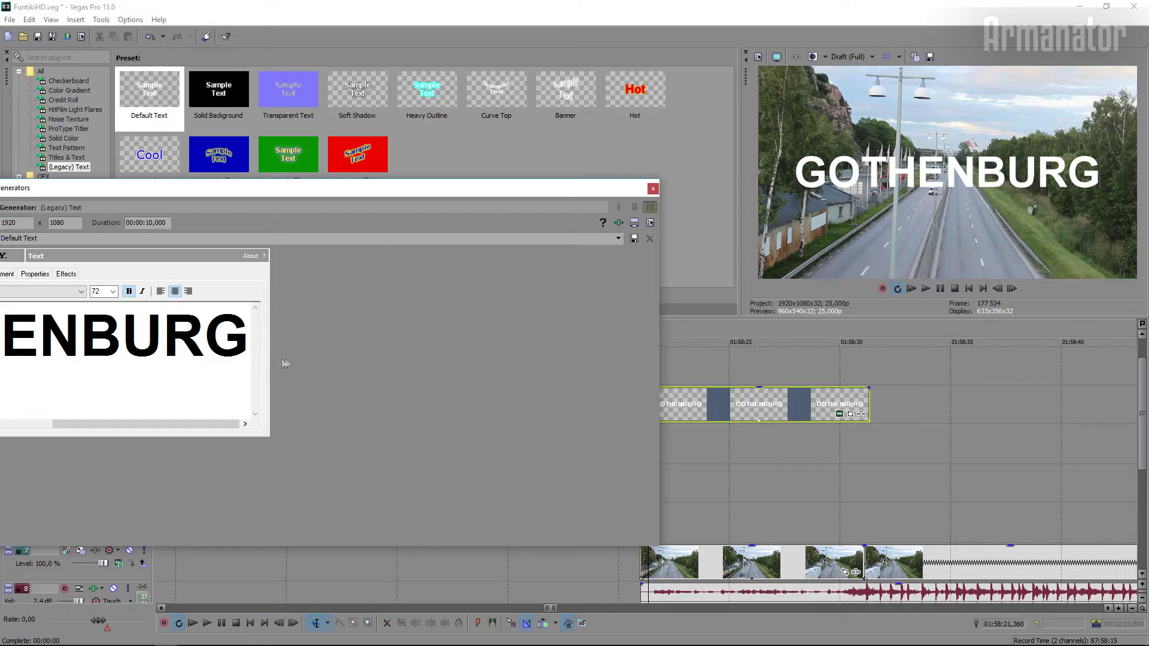
Set the font size of the whole GOTHENBURG title to 90 and close its text settings.
key("ctrl+a")
left_click(113, 291)
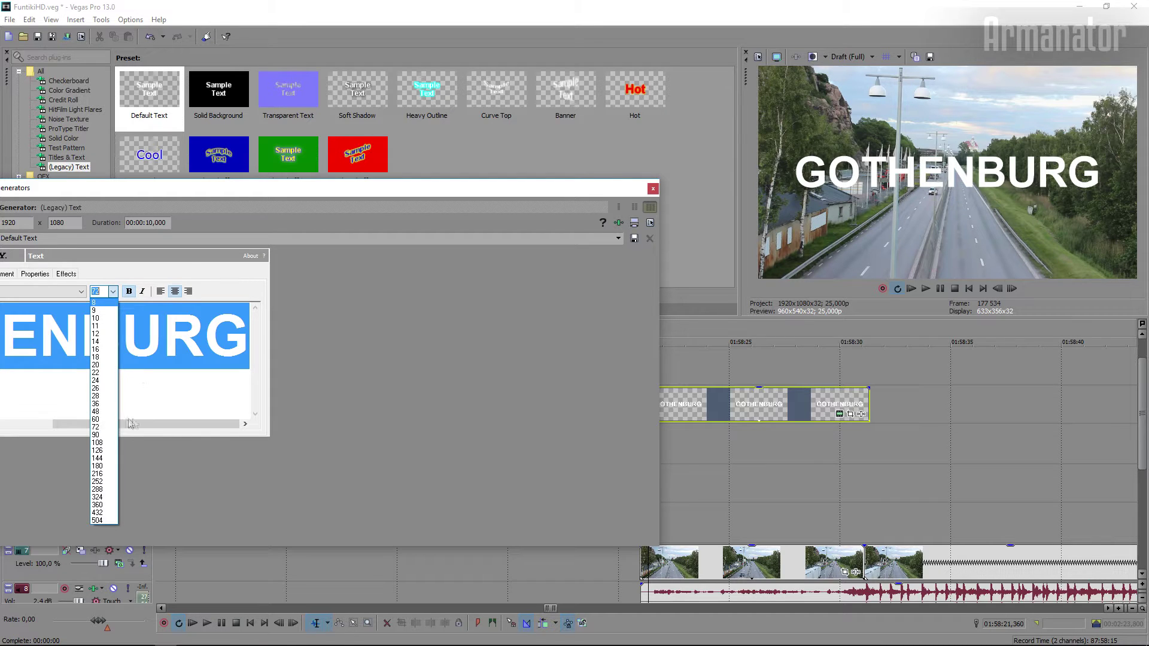
left_click(98, 450)
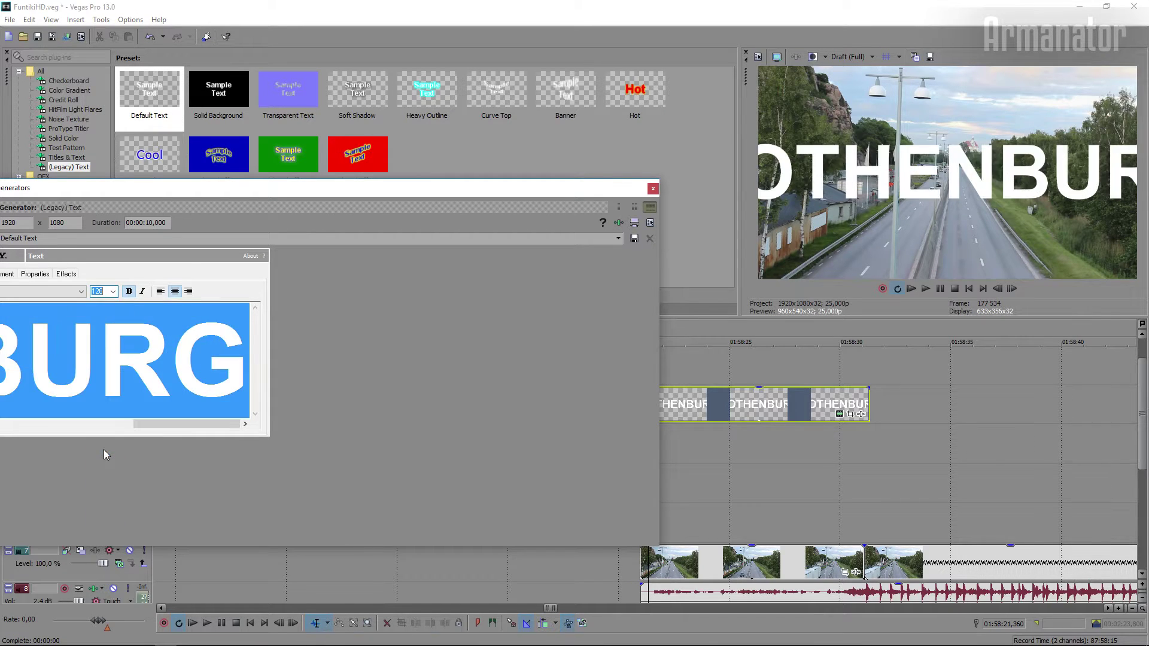
left_click(112, 291)
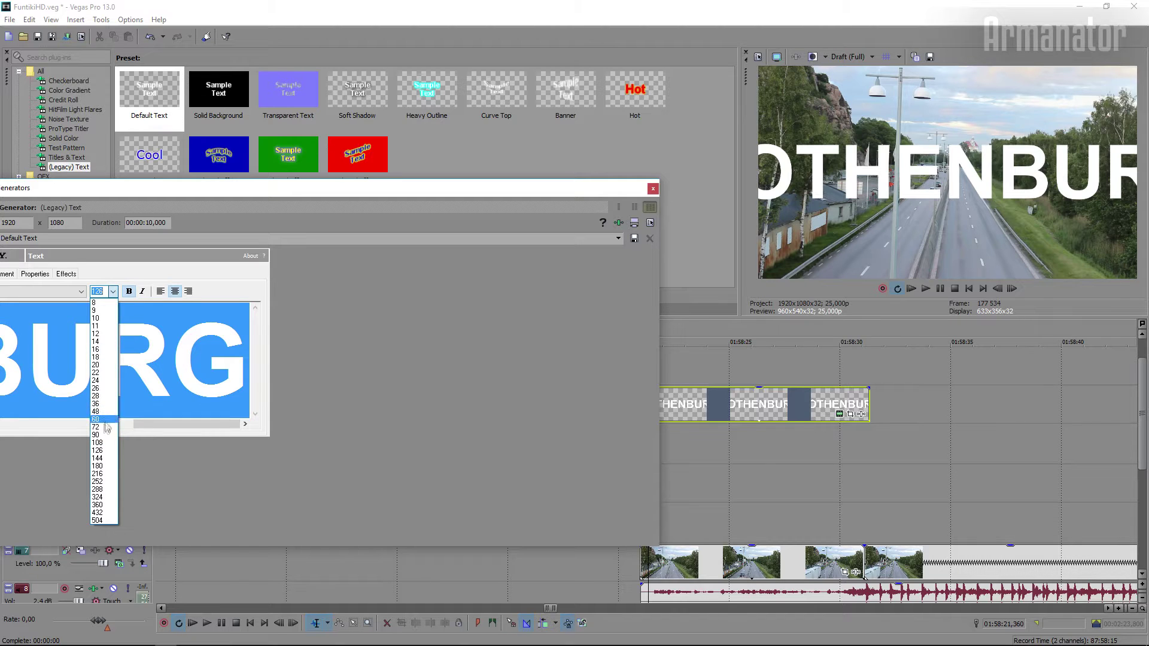
left_click(99, 441)
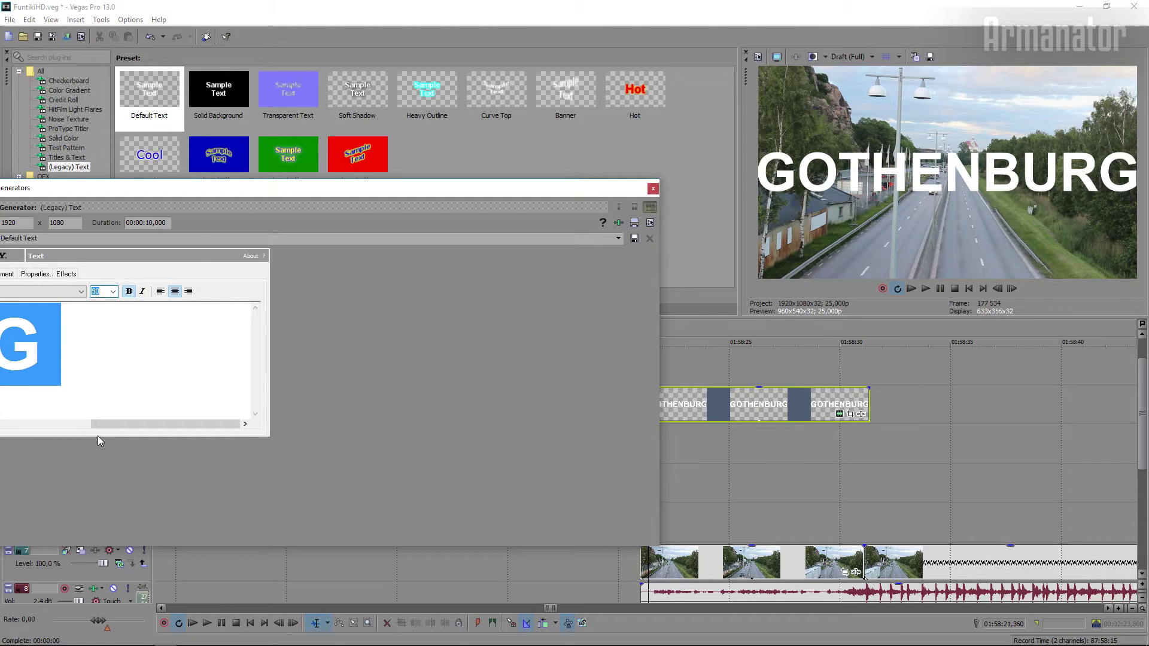
left_click(653, 189)
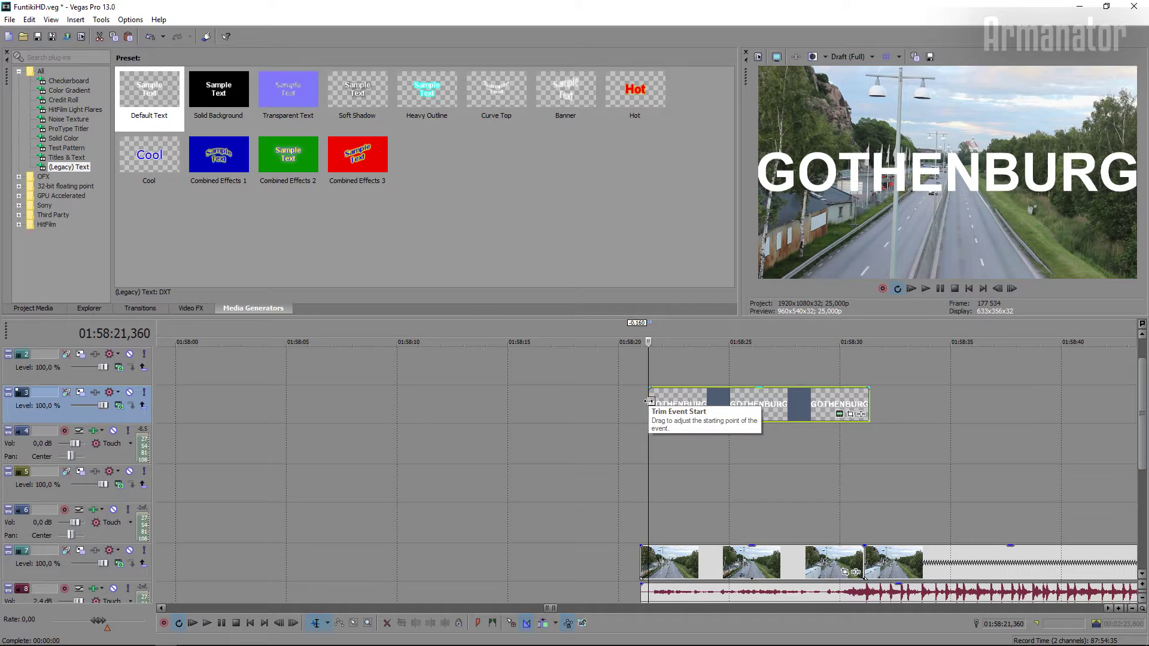
Duplicate the GOTHENBURG title on track 3 at 01:58:22,720 as a new copy of the source media.
left_click(678, 400)
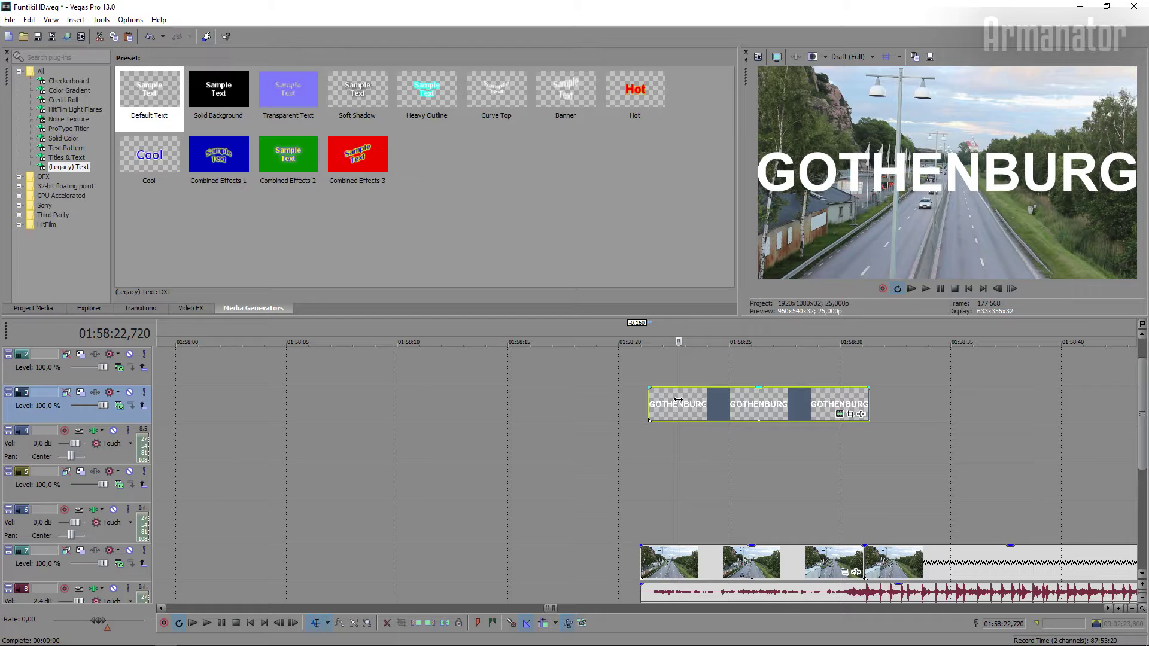
key("ctrl+v")
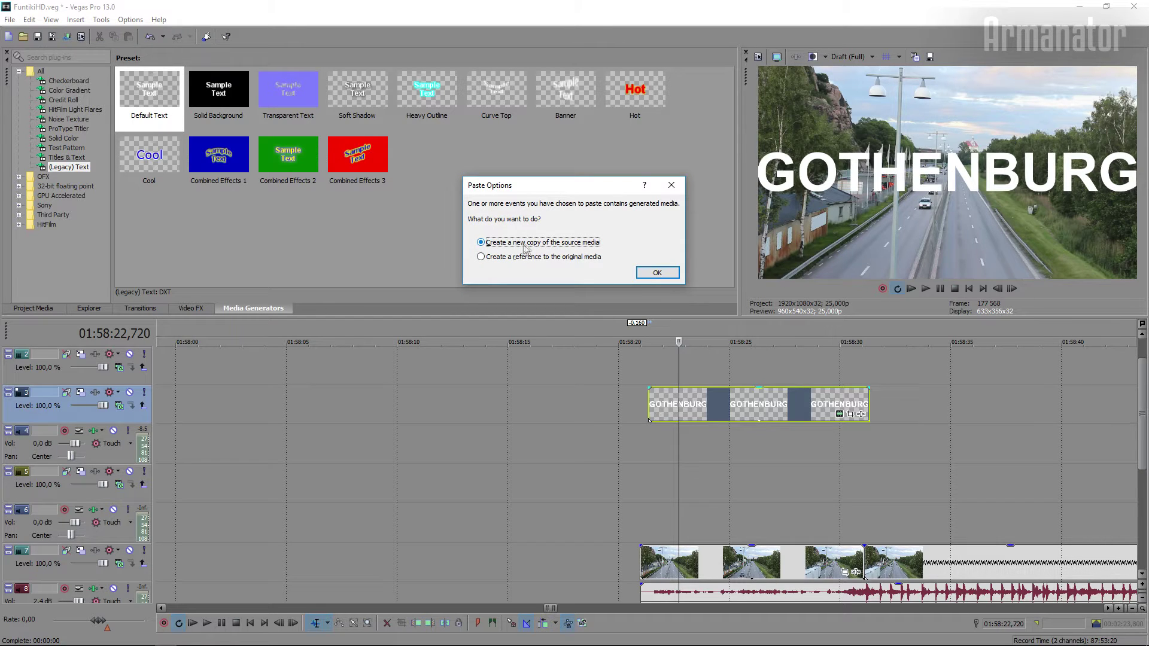
left_click(645, 272)
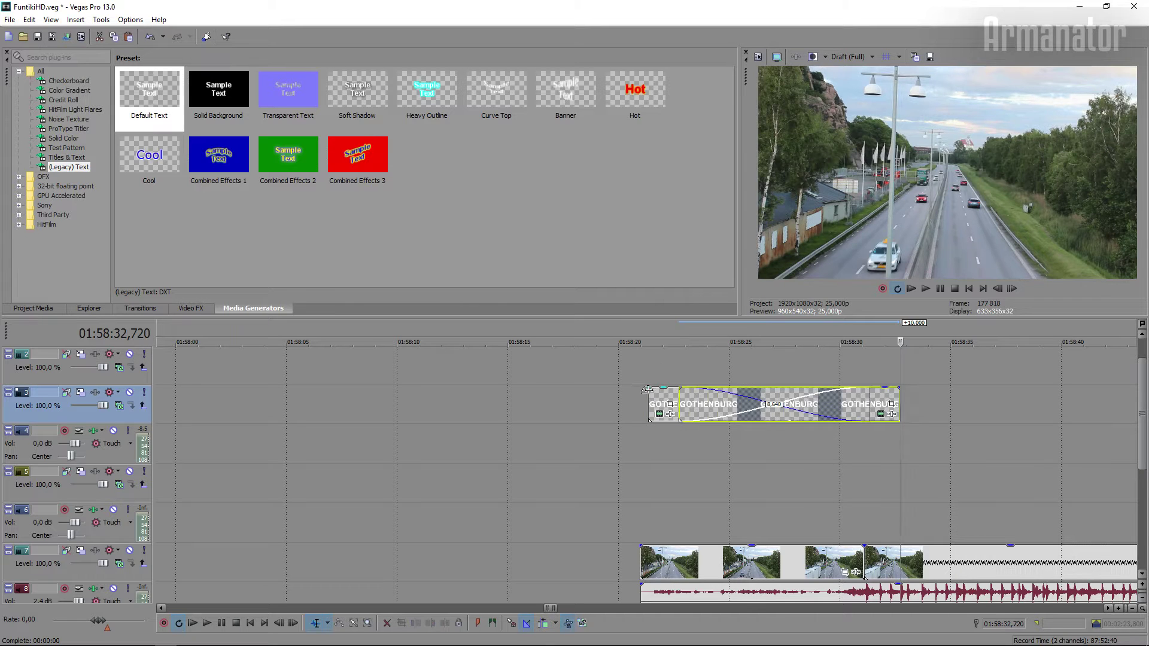
Move the duplicated title up to track 2 and align its start with the original title at 01:58:21,360.
left_click(647, 392)
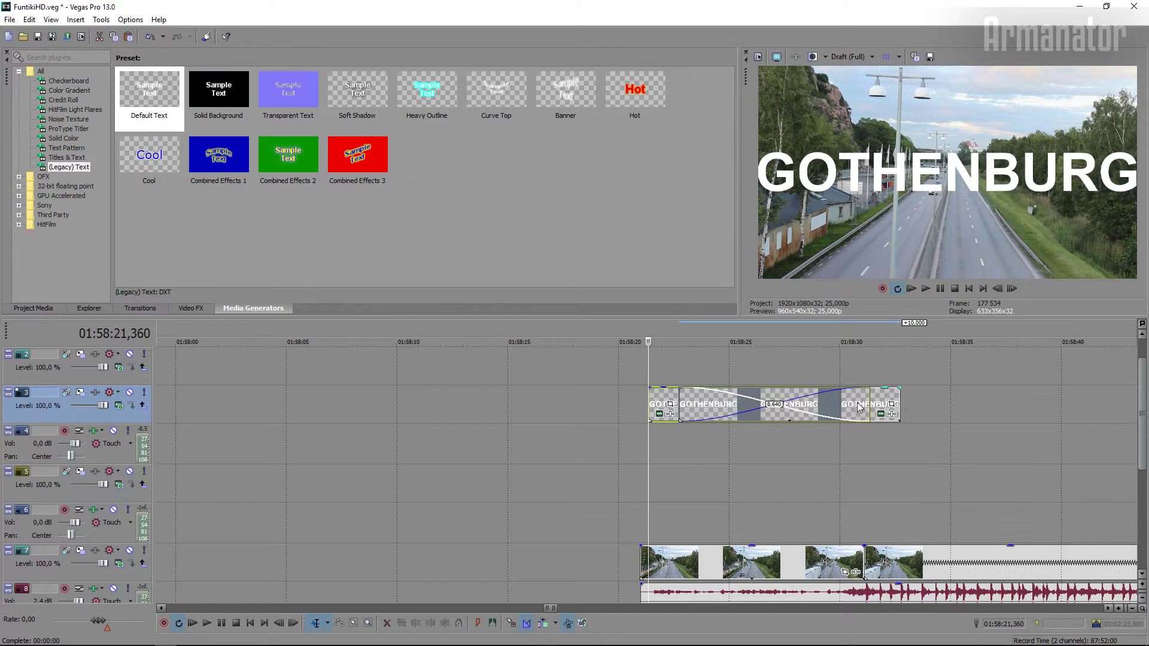
double_click(751, 404)
left_click(598, 435)
left_click_drag(901, 333, 928, 333)
left_click_drag(754, 395, 710, 366)
left_click(650, 403)
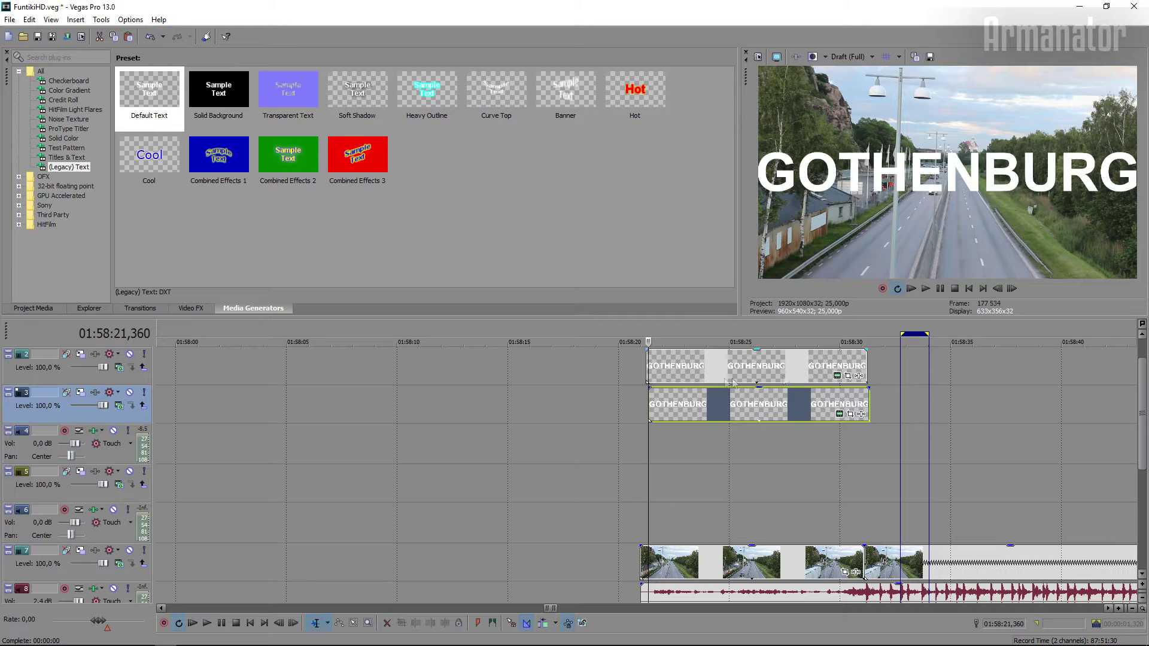
left_click_drag(911, 338, 960, 338)
left_click(677, 371)
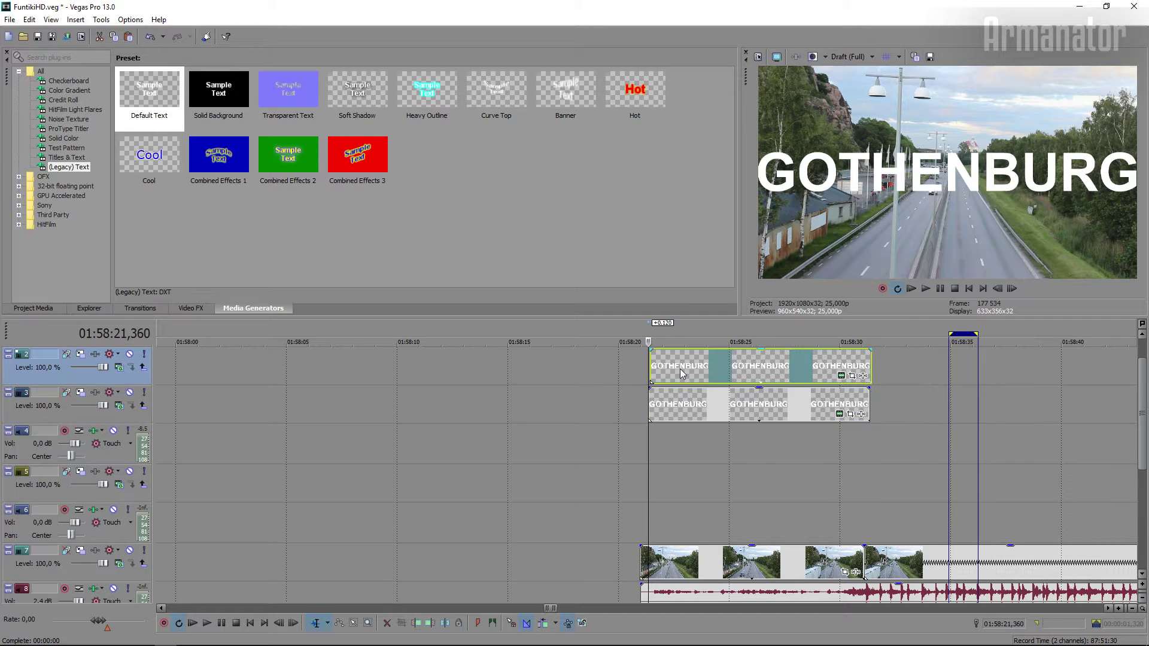
Shift the track 2 title directly below the original in the frame using Event Pan/Crop, with a Y center of about 286.
scroll(681, 374, "up", 5)
scroll(680, 374, "down", 4)
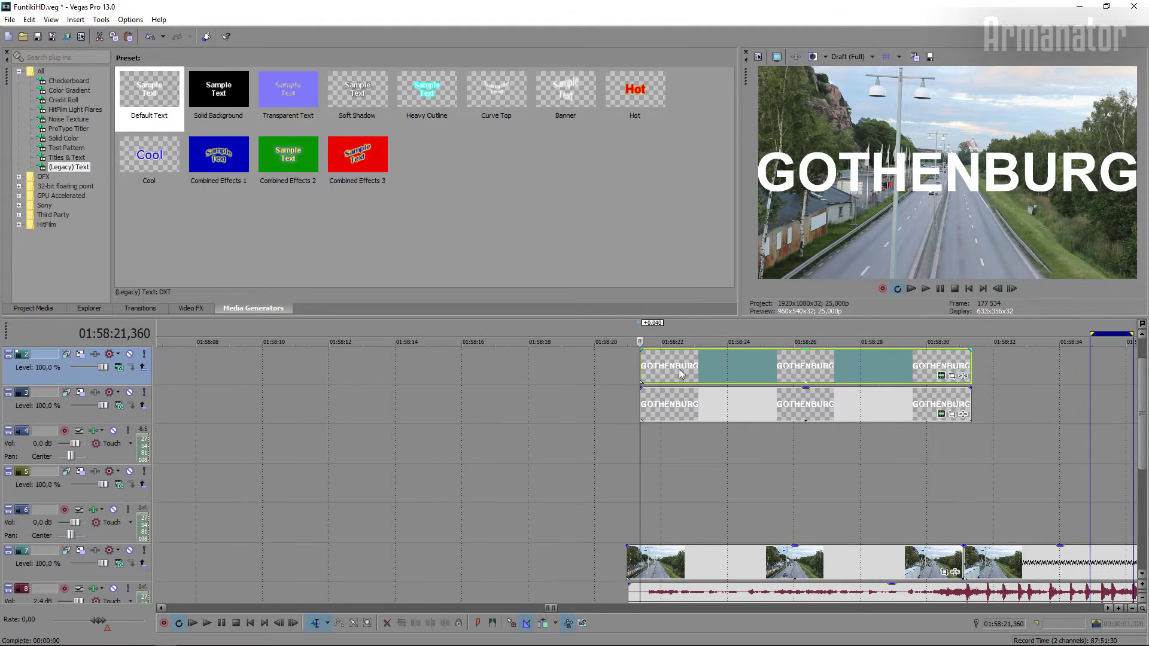
left_click(952, 377)
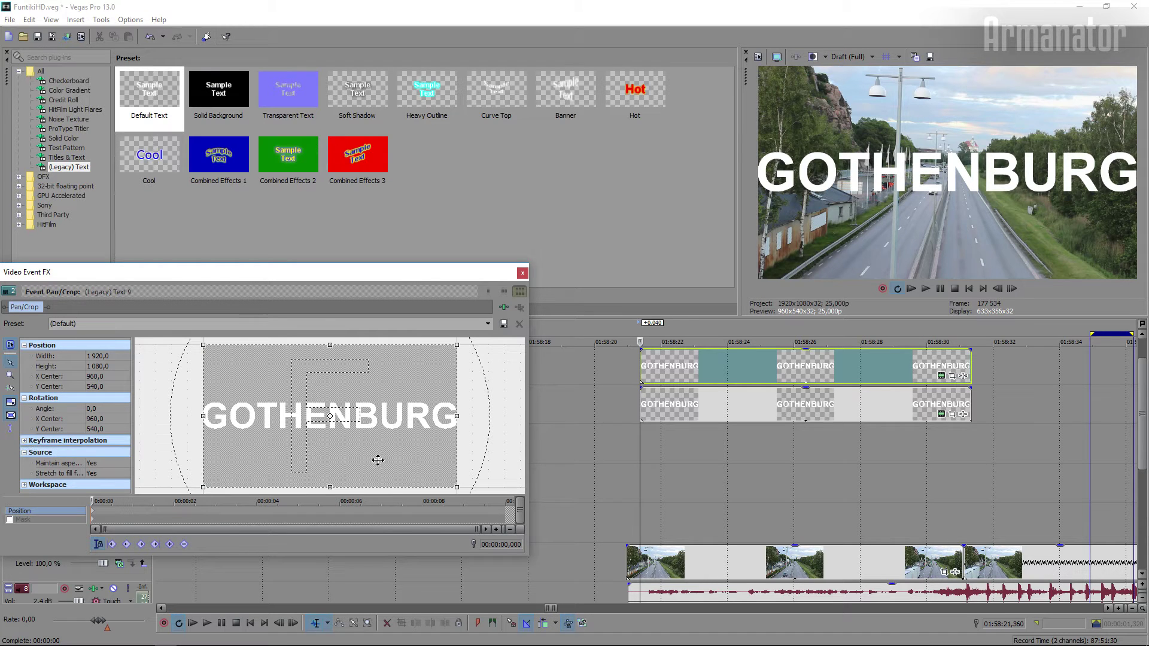
left_click_drag(374, 468, 370, 434)
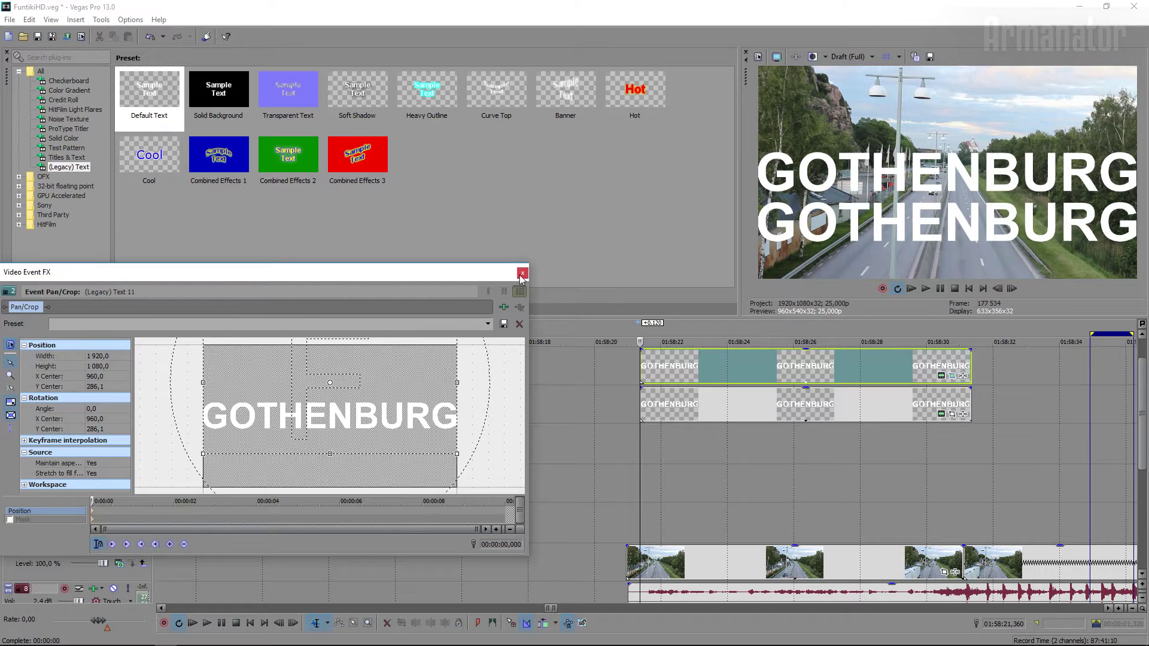
left_click(522, 273)
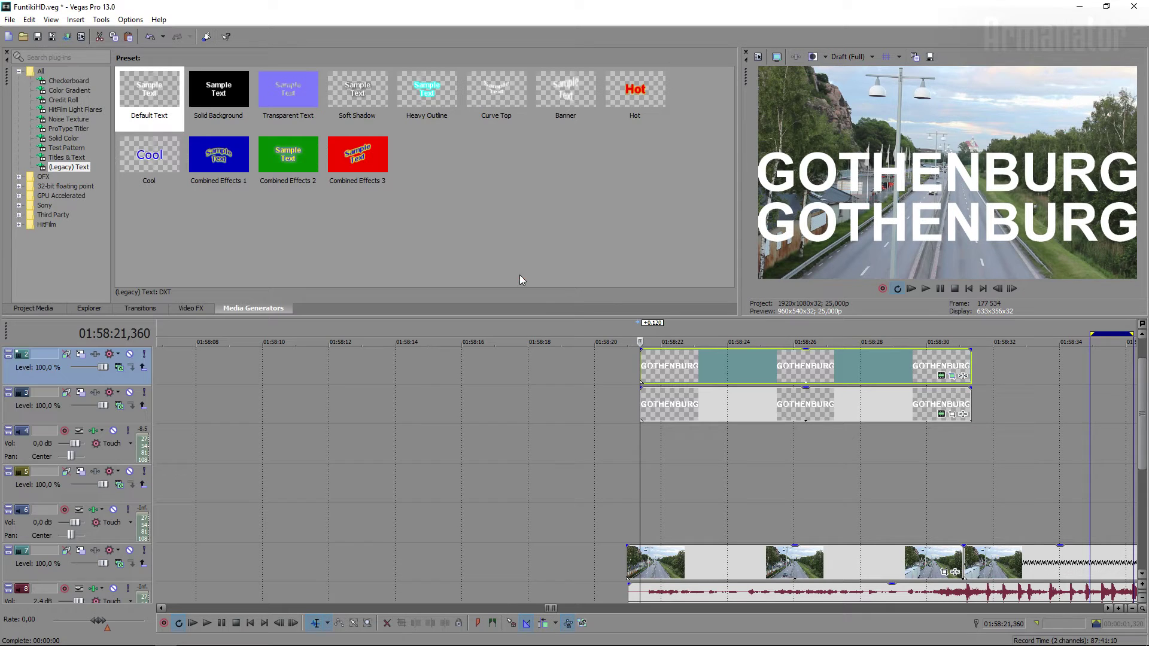
Change the track 2 title's text to "JUNE 13, 2017" and enlarge its font slightly to match the width of GOTHENBURG.
left_click(941, 377)
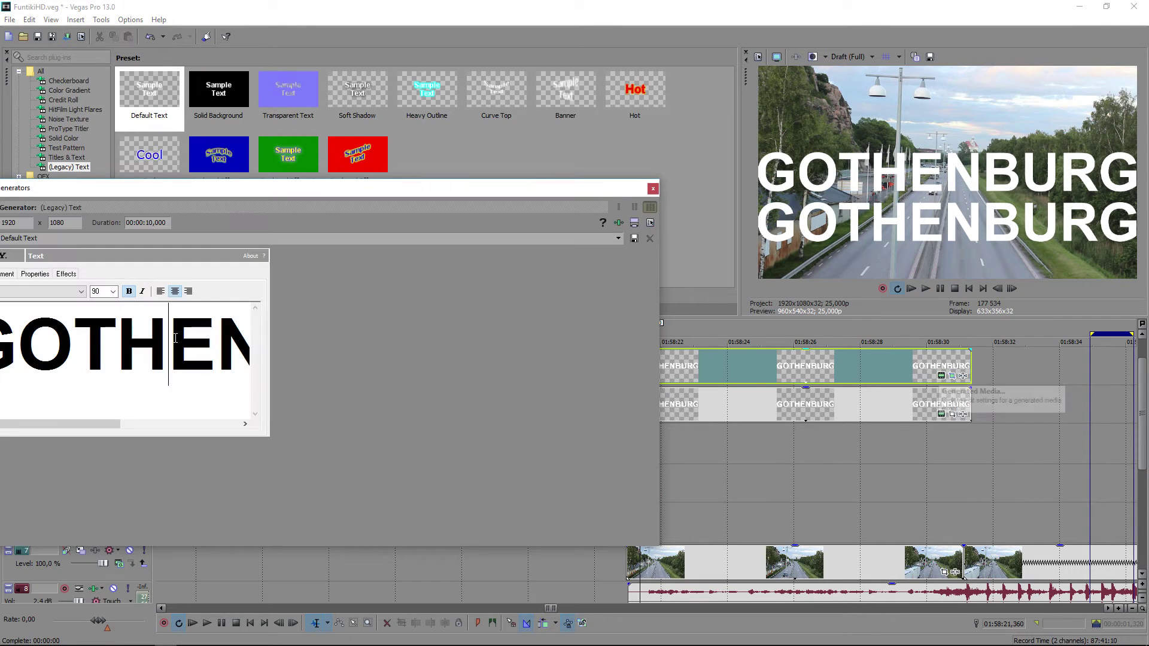
type("JUNE 13, 20")
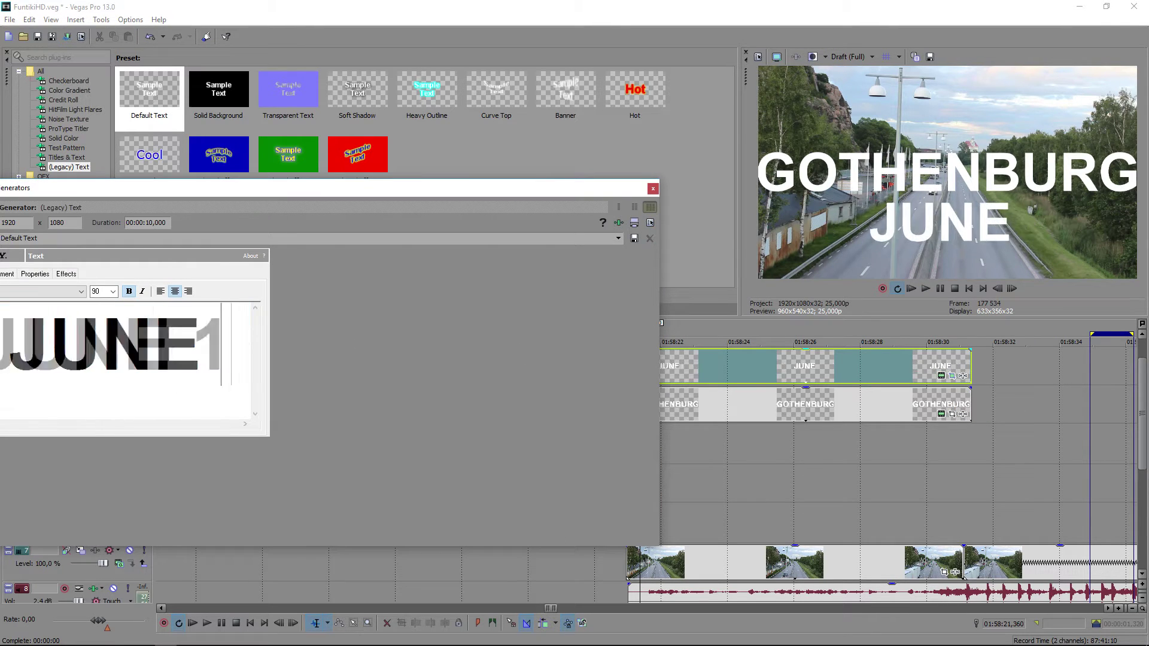
type("17")
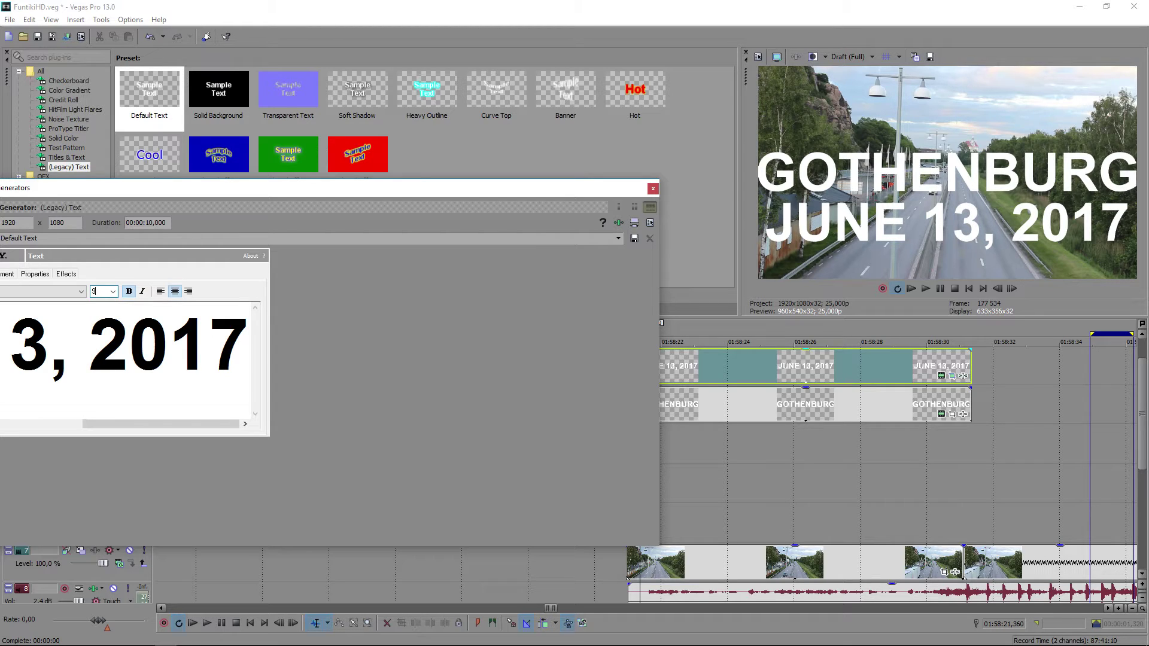
key("Return")
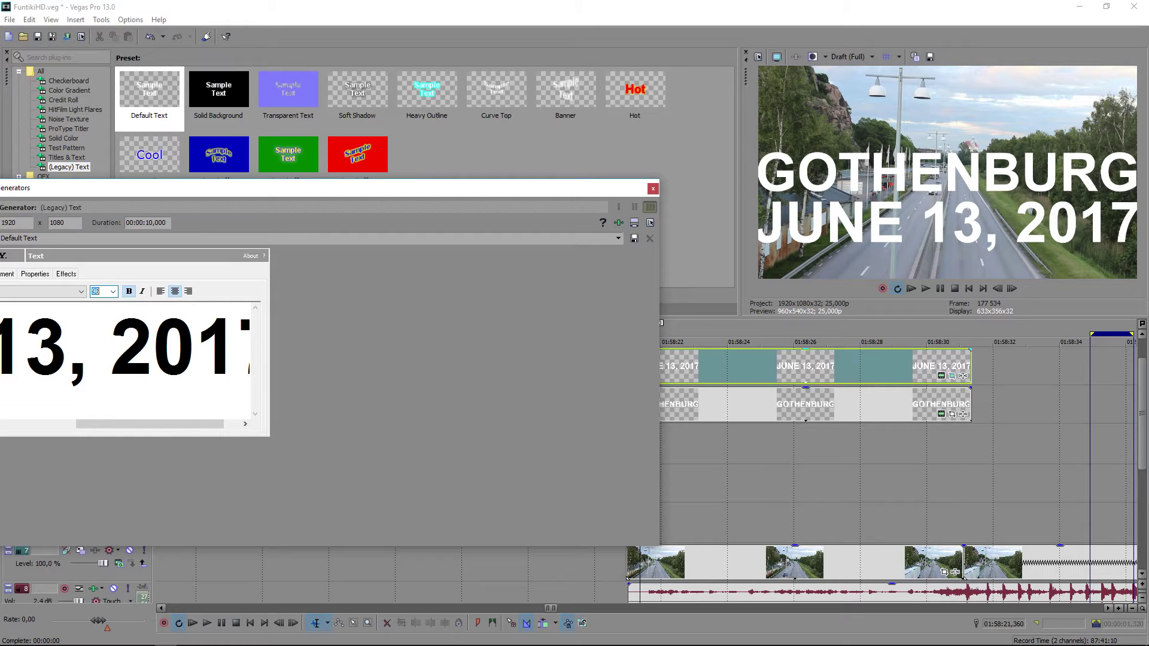
Set the font size of the JUNE 13, 2017 title to 95.
type("95")
key("Return")
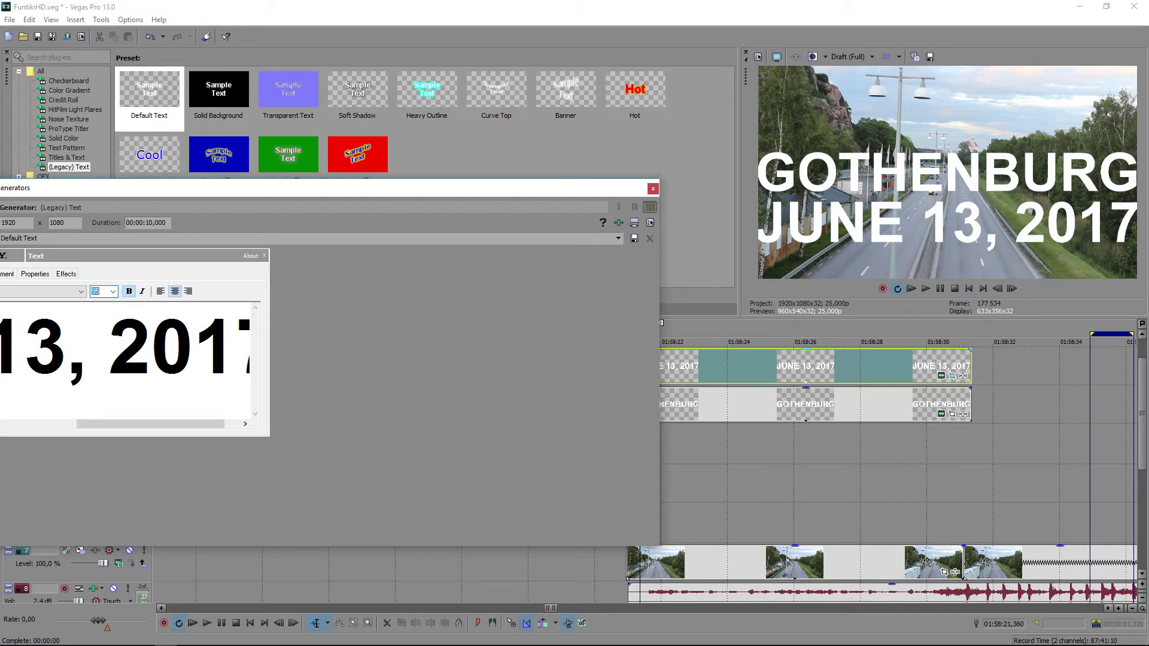
left_click(653, 189)
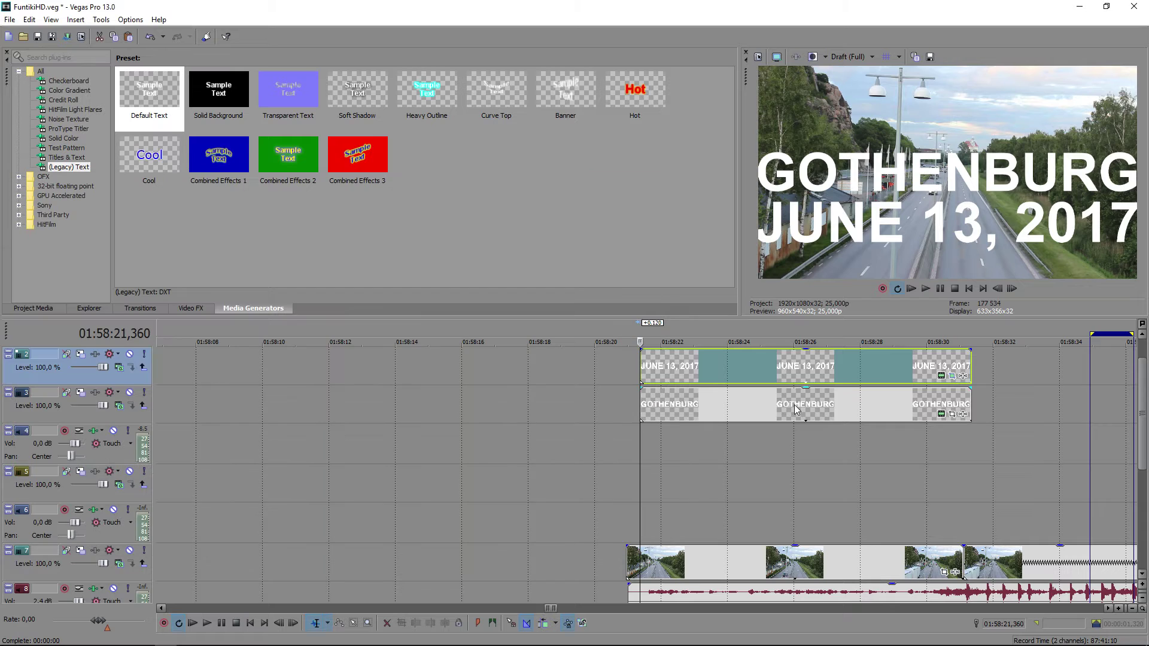
Shift the GOTHENBURG title on track 3 slightly up in the frame using Event Pan/Crop, with a Y center of about 576.
left_click(953, 419)
left_click_drag(274, 443, 274, 451)
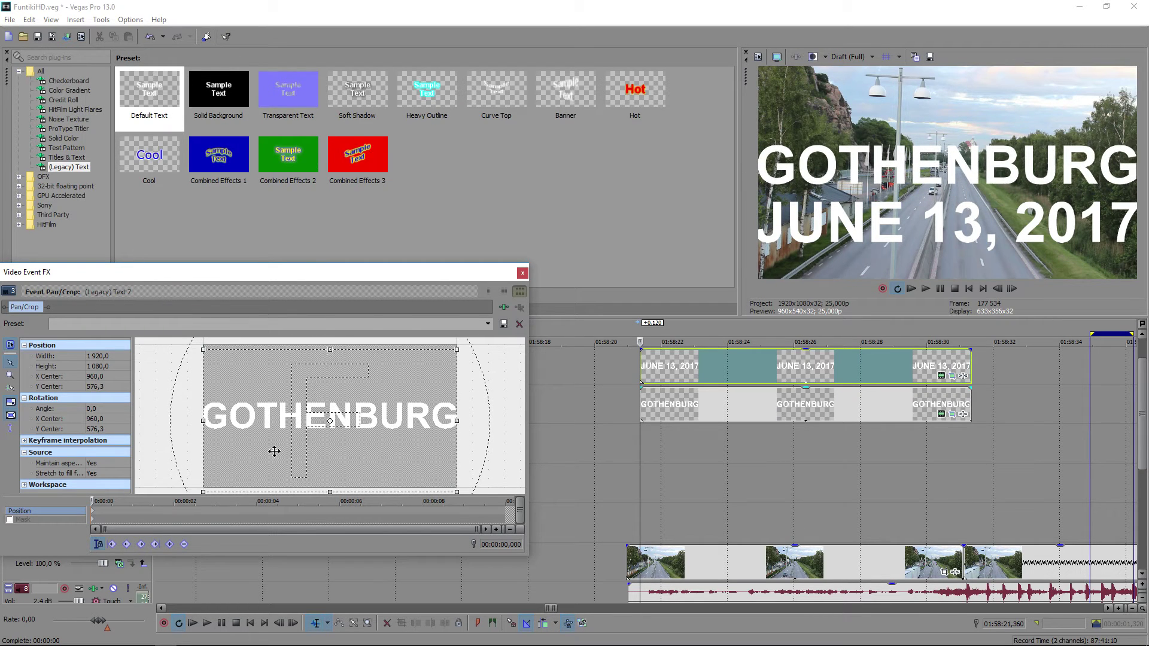
left_click(523, 273)
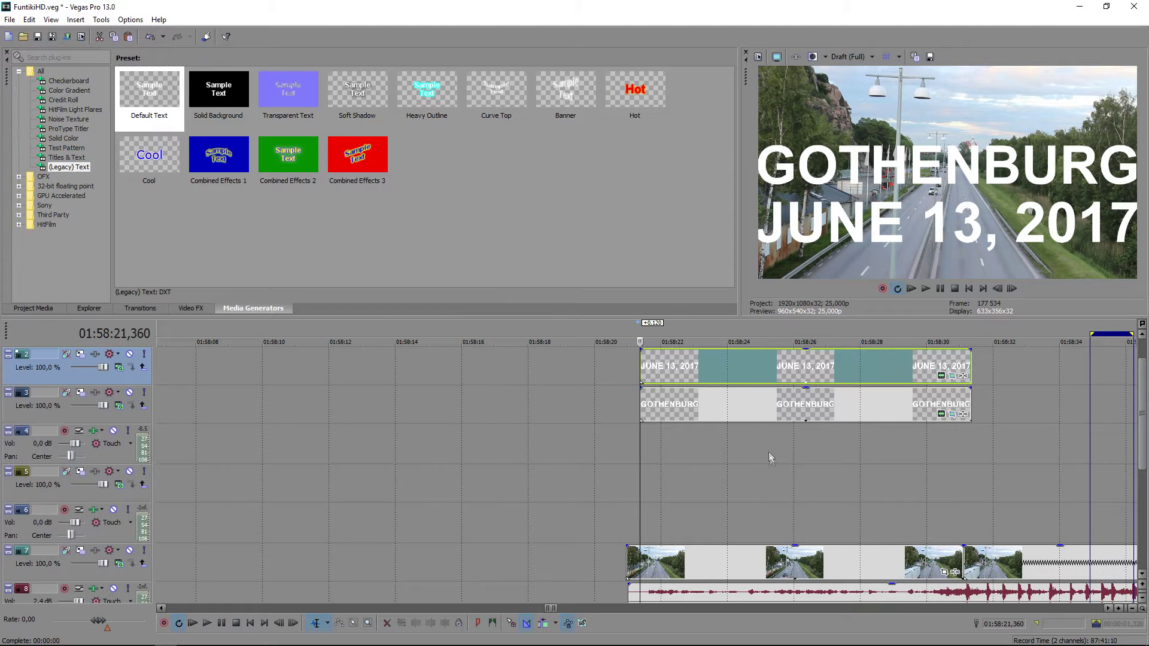
Split the GOTHENBURG and JUNE 13, 2017 titles at their midpoint near 01:58:26 and delete the second halves.
scroll(762, 491, "up", 3)
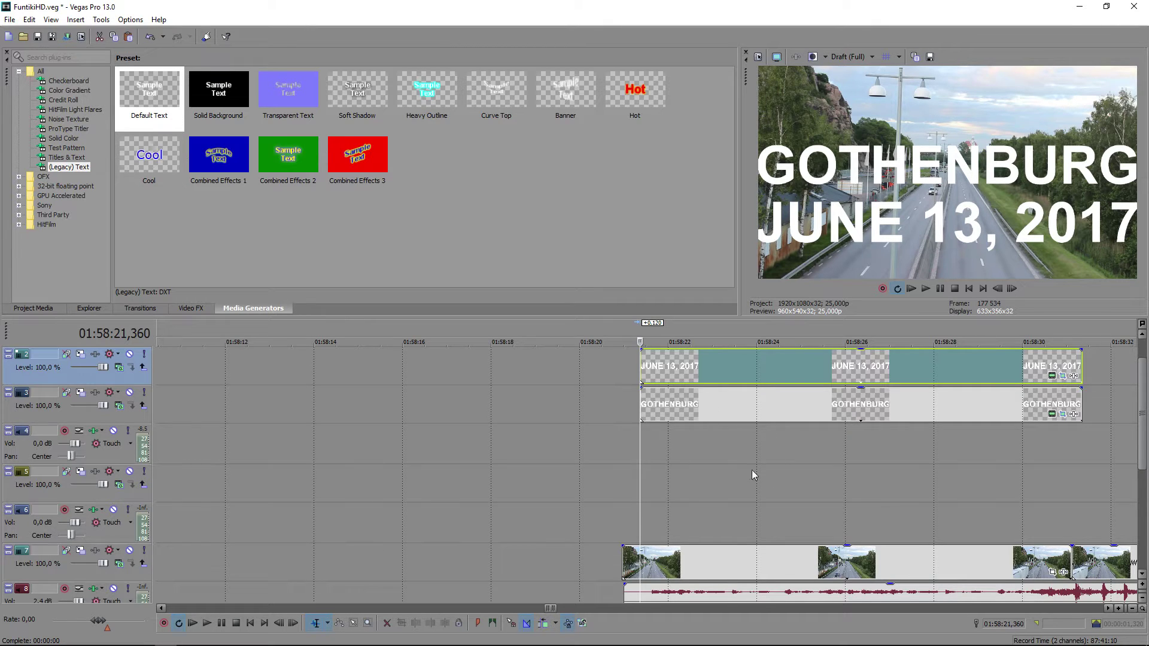
left_click(782, 459)
left_click(833, 457)
left_click(861, 449)
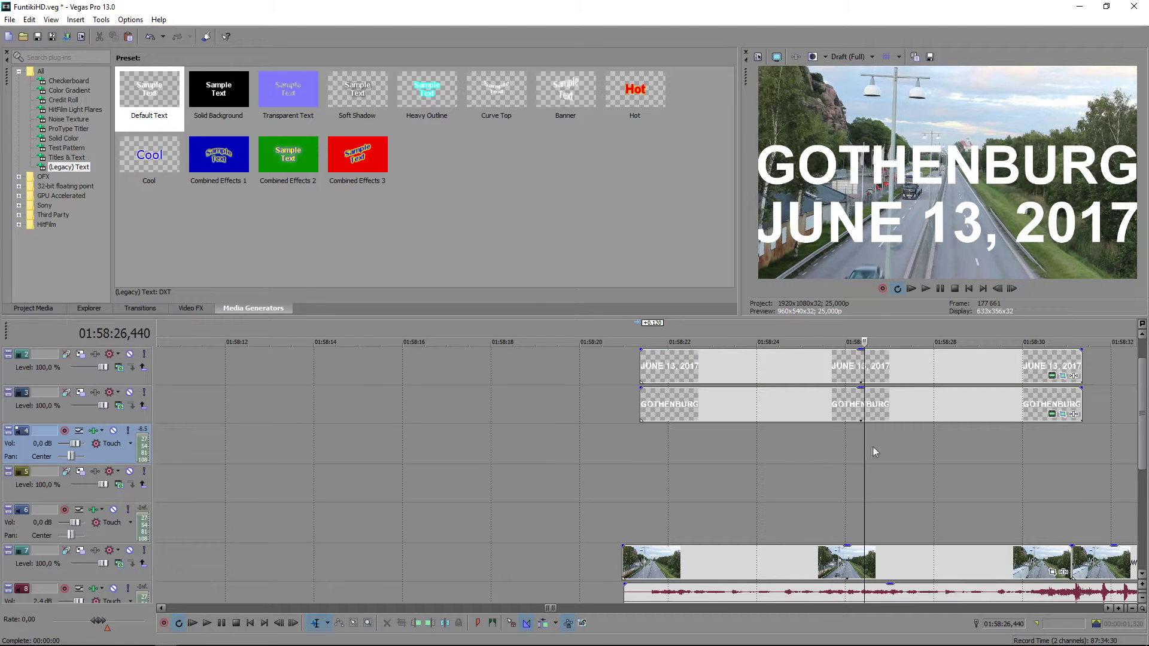
left_click(854, 411)
key("s")
left_click(860, 366)
key("s")
scroll(785, 400, "up", 6)
scroll(637, 377, "down", 6)
left_click(670, 376)
key("Delete")
left_click(664, 405)
key("Delete")
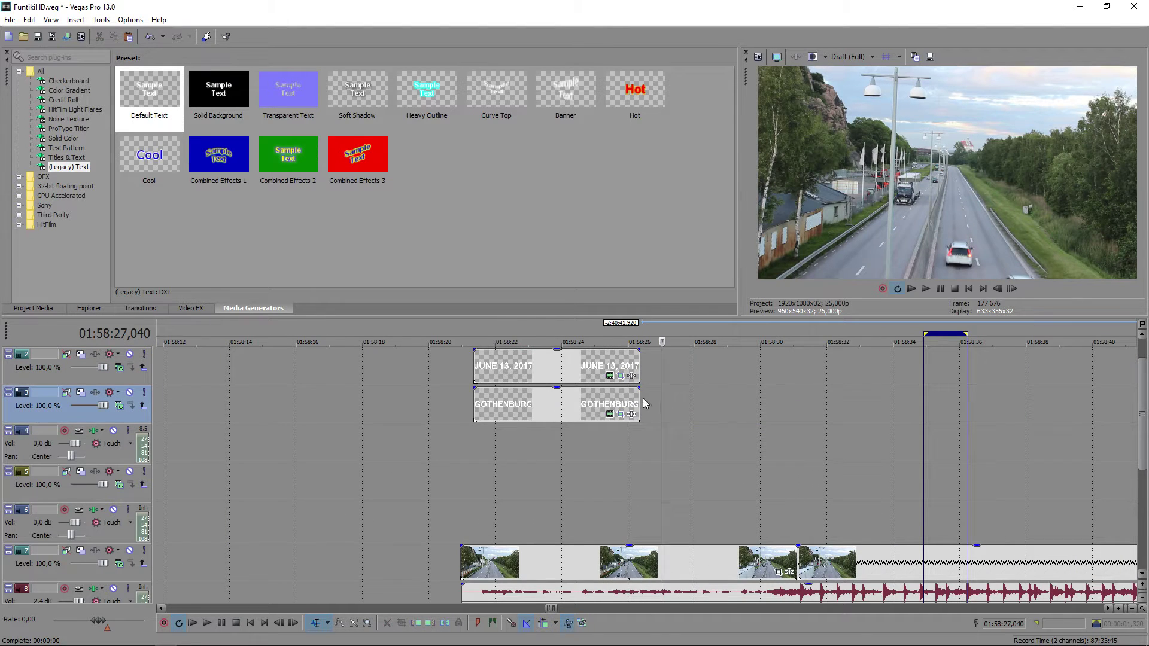
Paste the copied GOTHENBURG title as new source media on track 3 at 01:58:26,680 and on track 2 just above it.
left_click(648, 397)
left_click(649, 399)
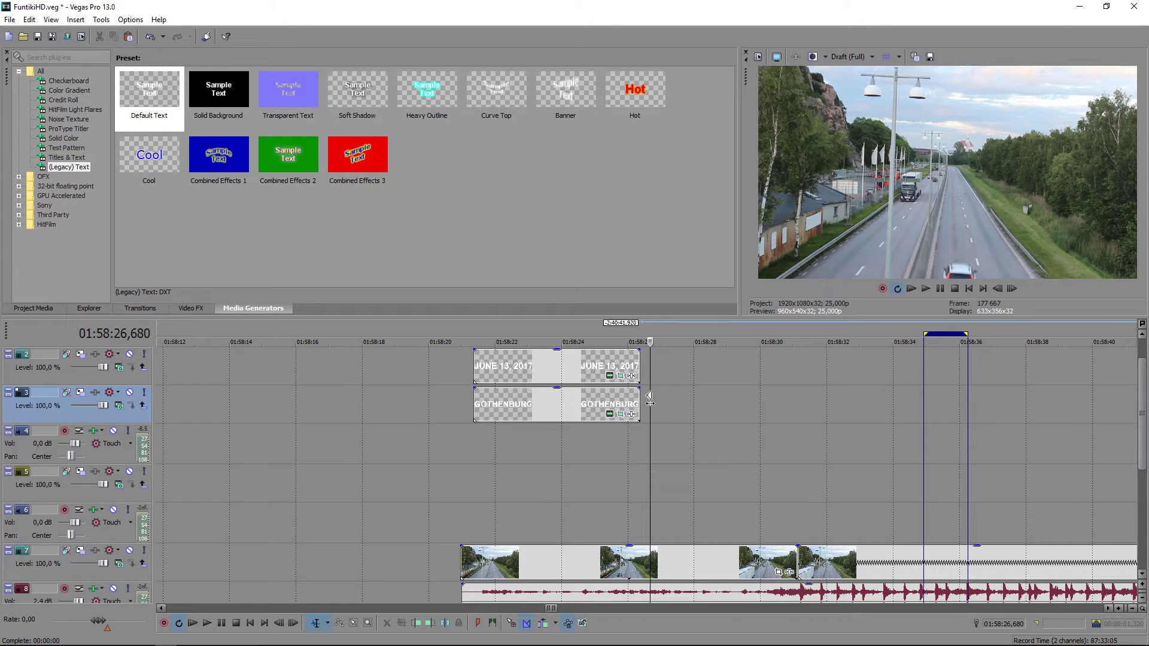
key("ctrl+v")
left_click(657, 273)
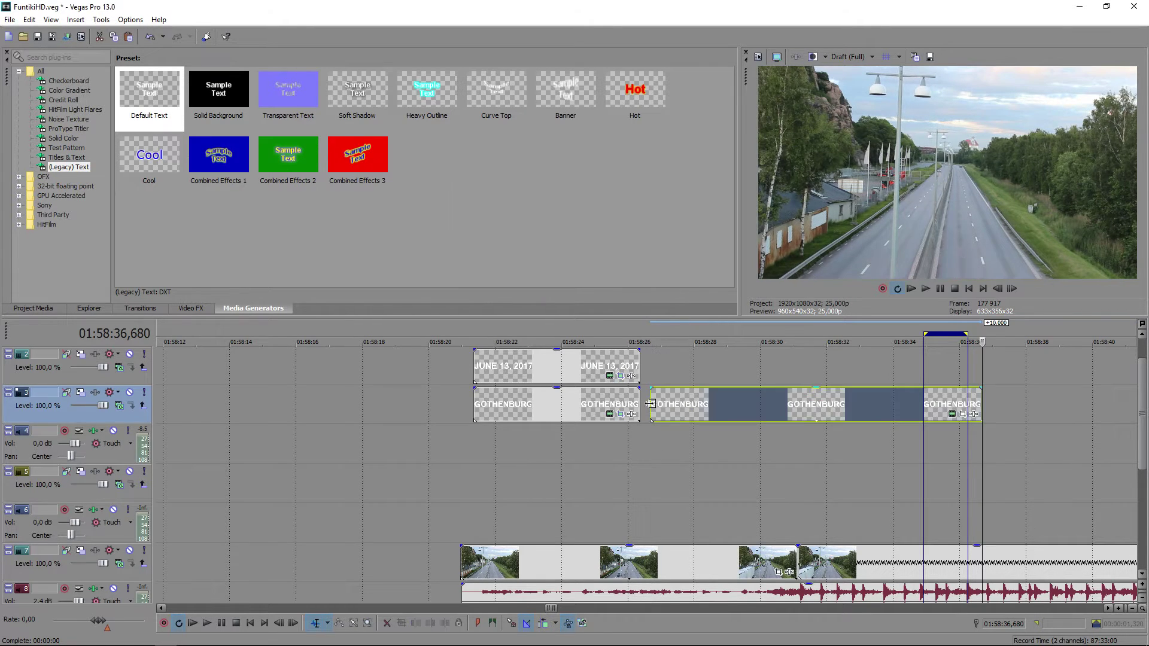
left_click(654, 374)
key("ctrl+v")
left_click(658, 273)
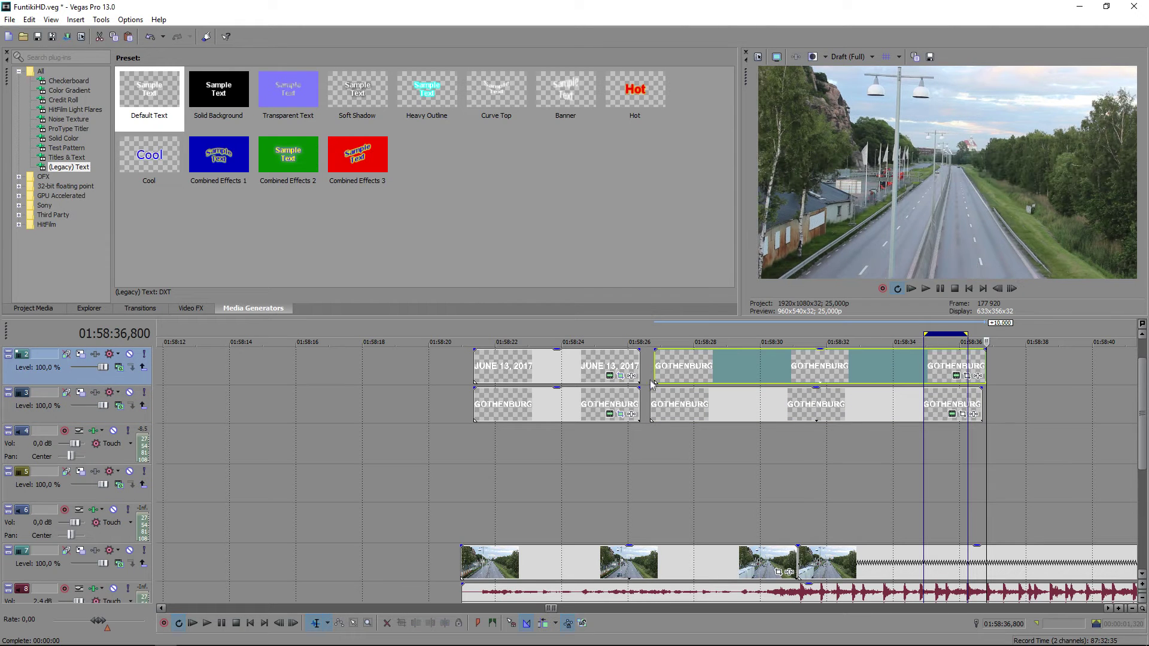
Align the start of the pasted track 2 title with the pasted track 3 title at 01:58:26,680.
scroll(657, 364, "up", 2)
left_click_drag(657, 364, 732, 371)
scroll(712, 370, "up", 2)
mouse_move(1000, 338)
left_mouse_down()
mouse_move(1014, 341)
mouse_move(1011, 357)
left_mouse_up()
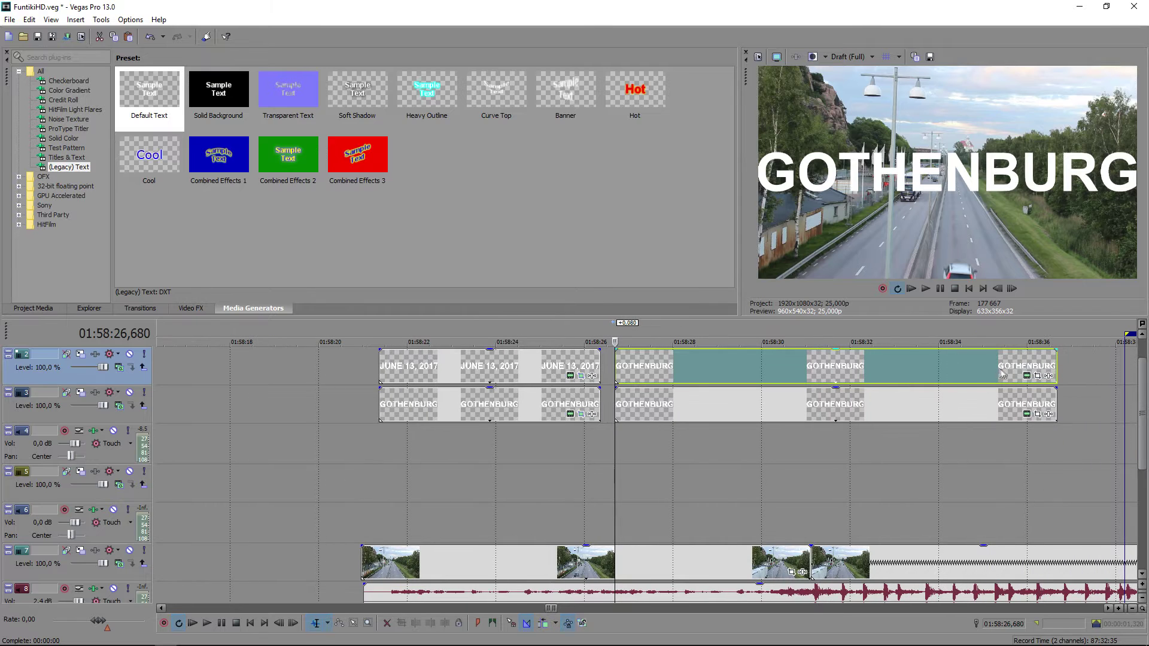
Shift the pasted track 3 title directly below the other one in the frame using Event Pan/Crop, with a Y center of 277.
left_click(1037, 414)
left_click_drag(246, 438, 296, 377)
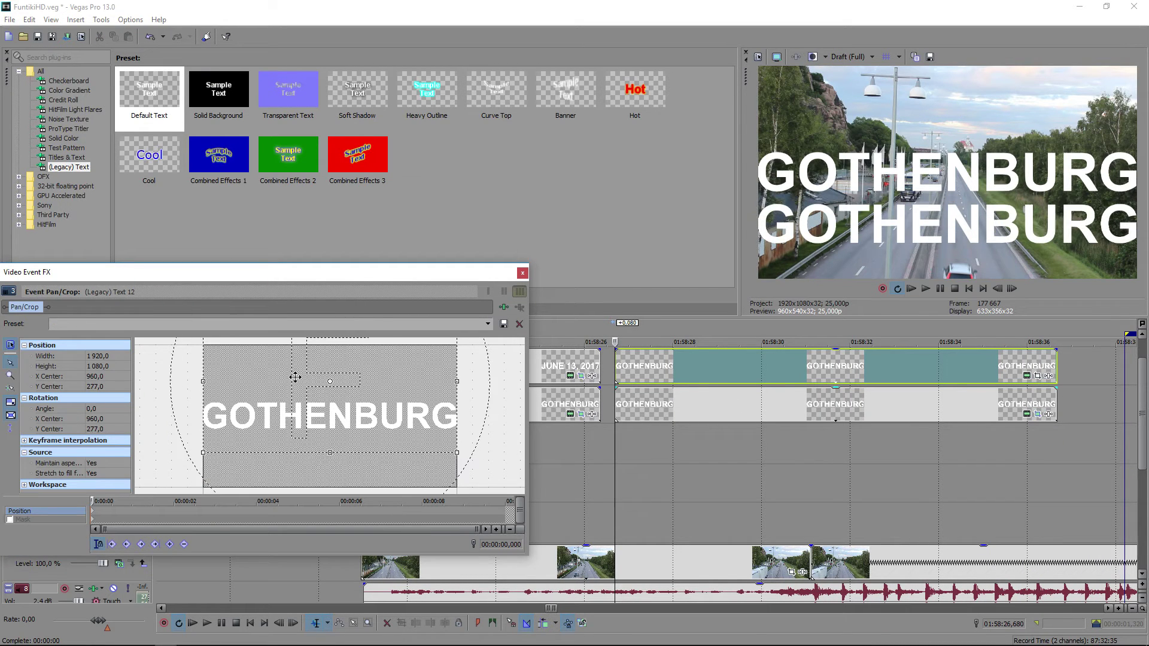
left_click(522, 274)
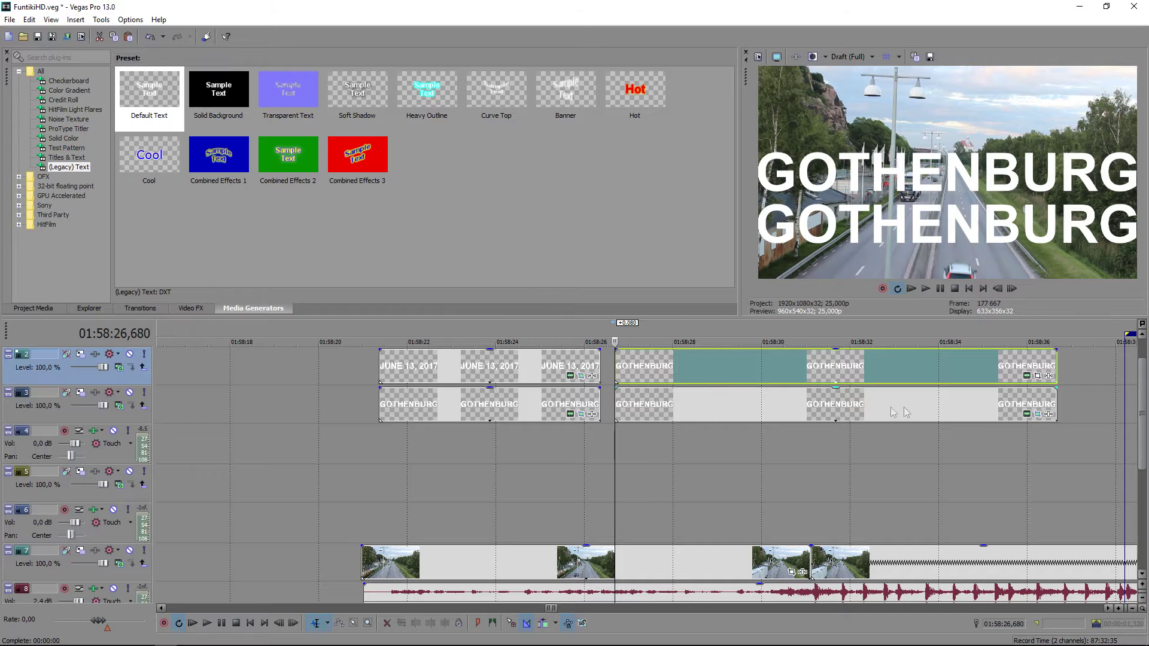
left_click(1038, 414)
left_click(522, 272)
left_click(1025, 417)
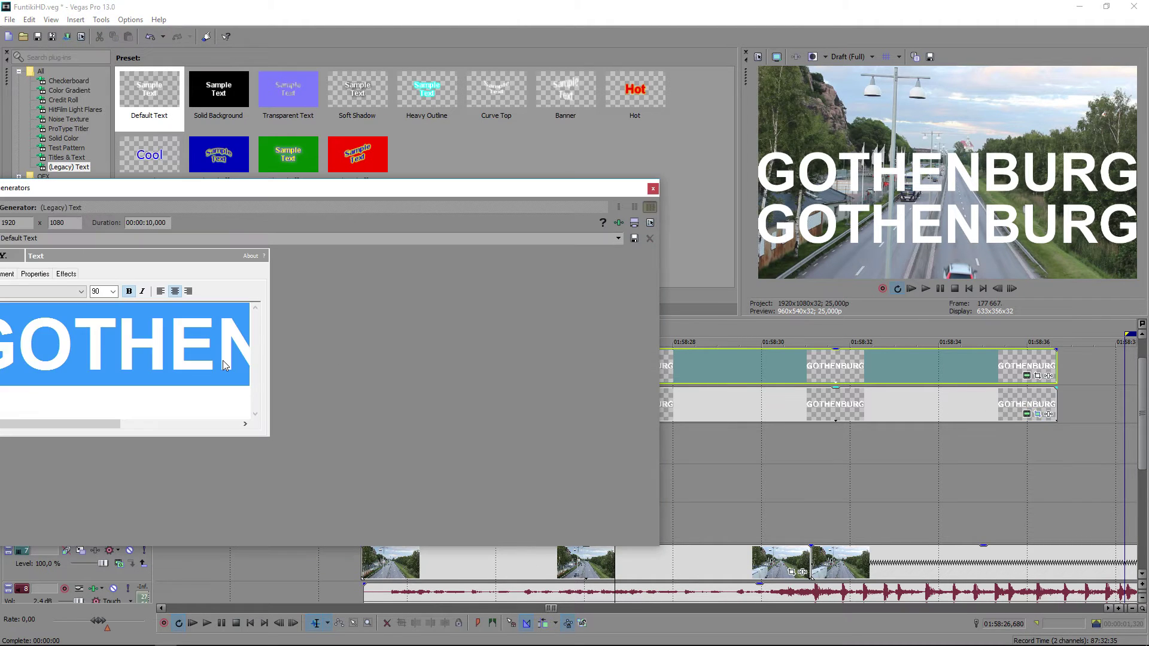
type("ARM")
key("BackSpace")
key("BackSpace")
key("BackSpace")
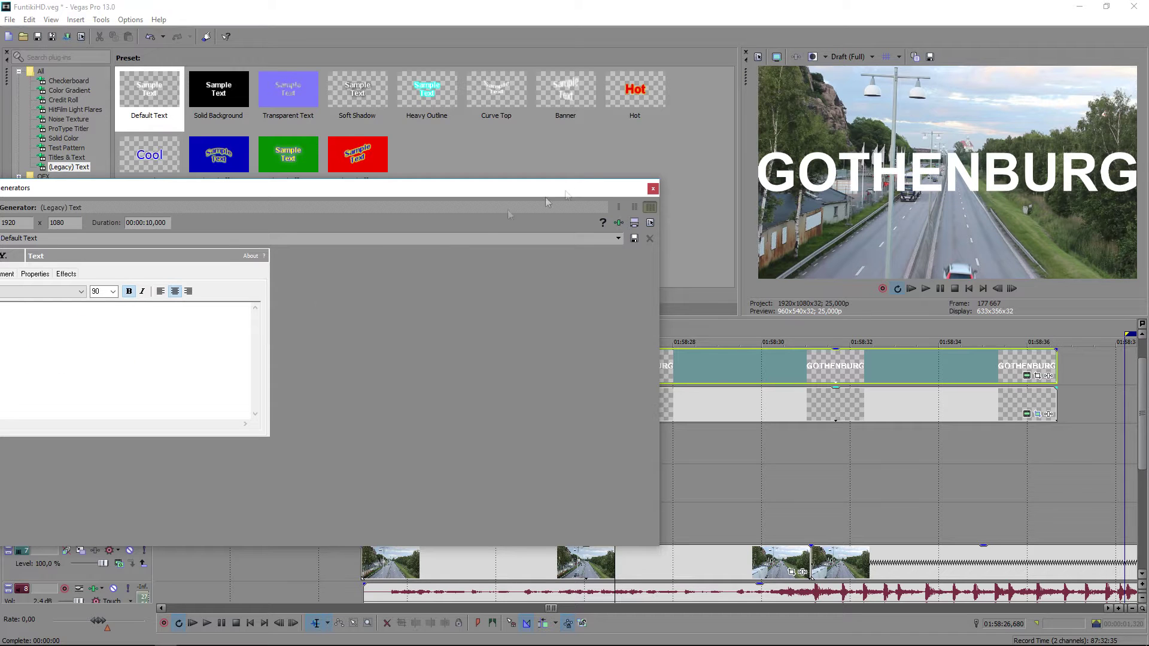
left_click(653, 189)
key("ctrl+z")
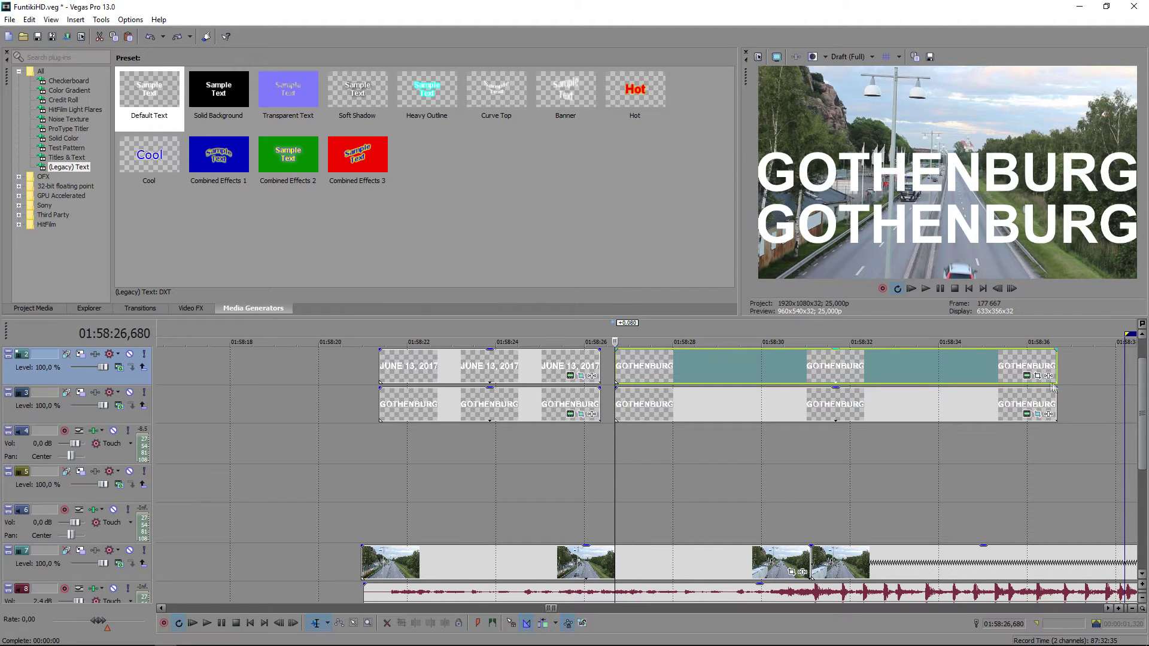
Change the text of the pasted track 2 title to "ARMANATOR".
left_click(1030, 376)
left_click(146, 317)
type("E")
key("BackSpace")
key("ctrl+a")
type("AR")
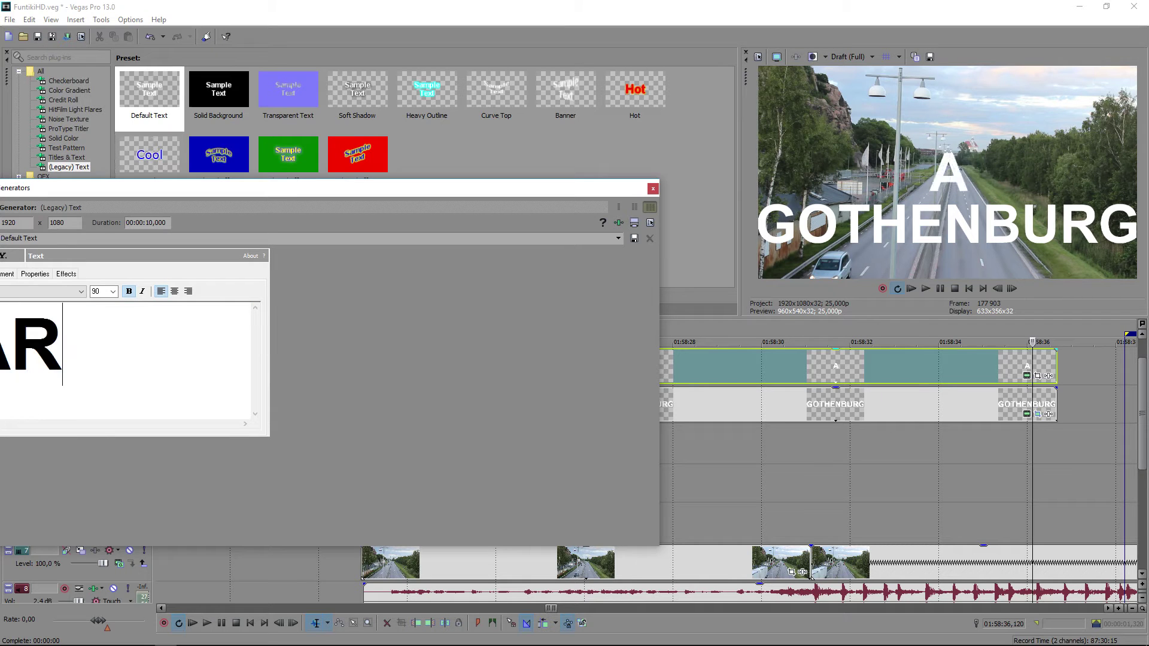
type("MAN")
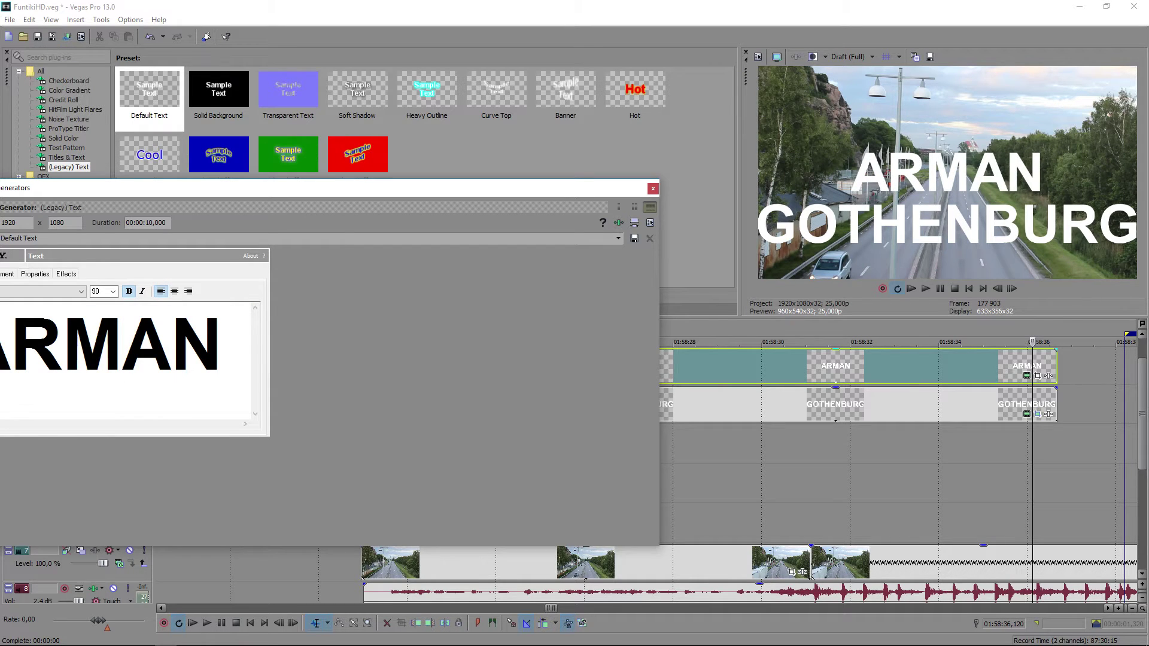
type("ATOR")
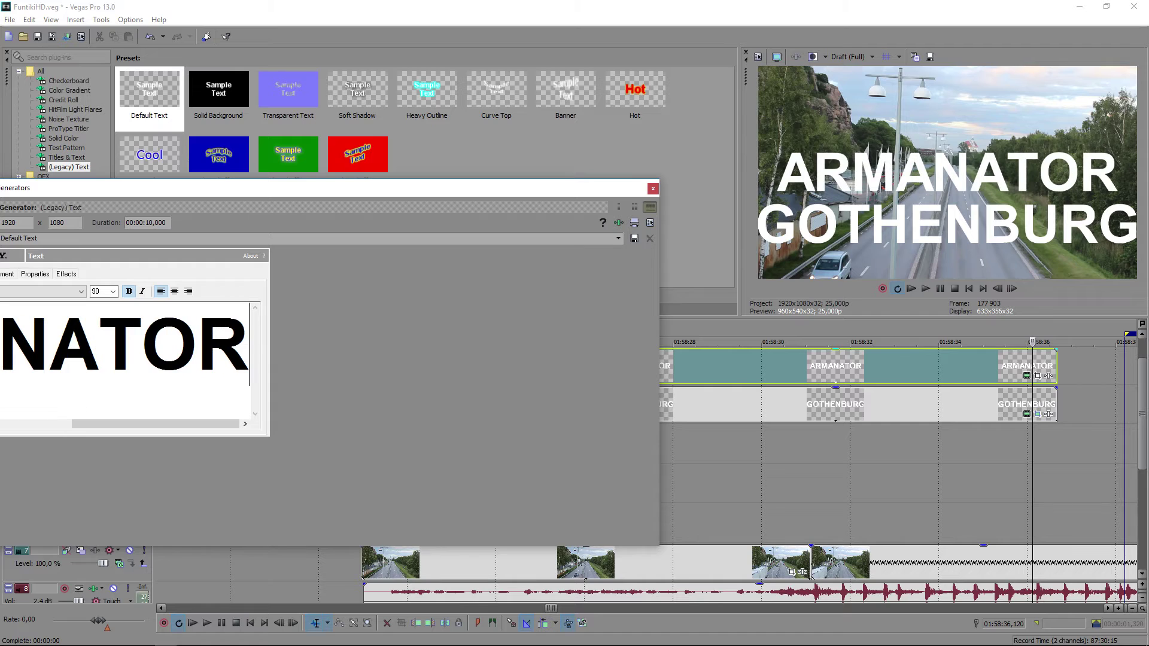
Enlarge the ARMANATOR text to font size 101 so it spans the width of the line below.
key("ctrl+a")
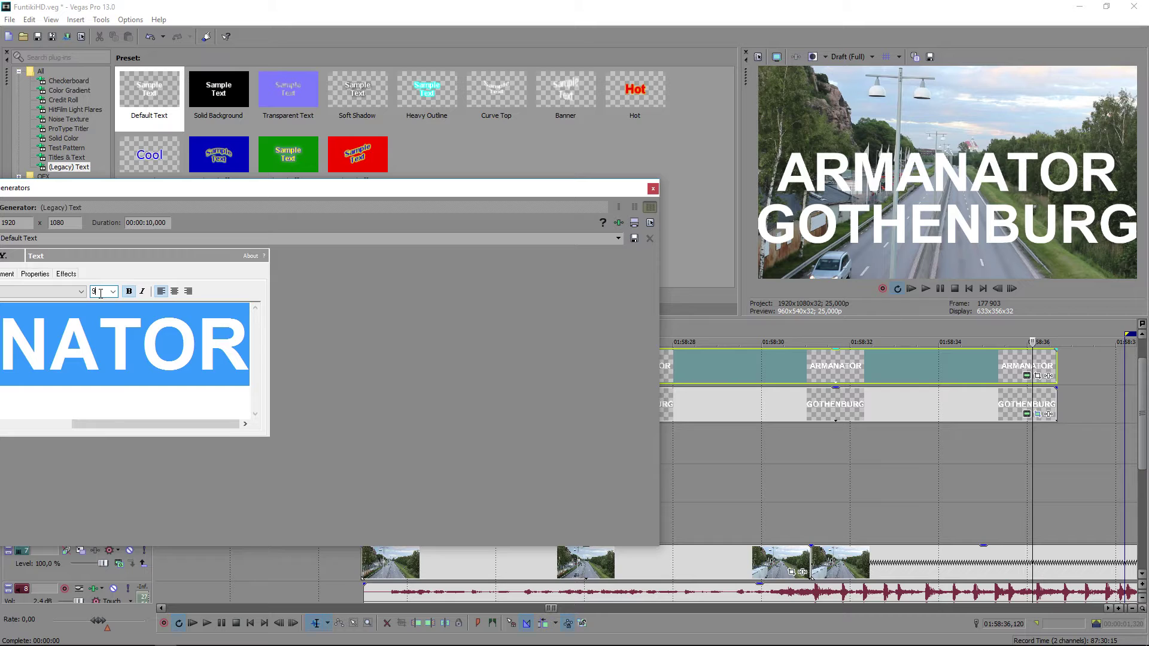
key("Return")
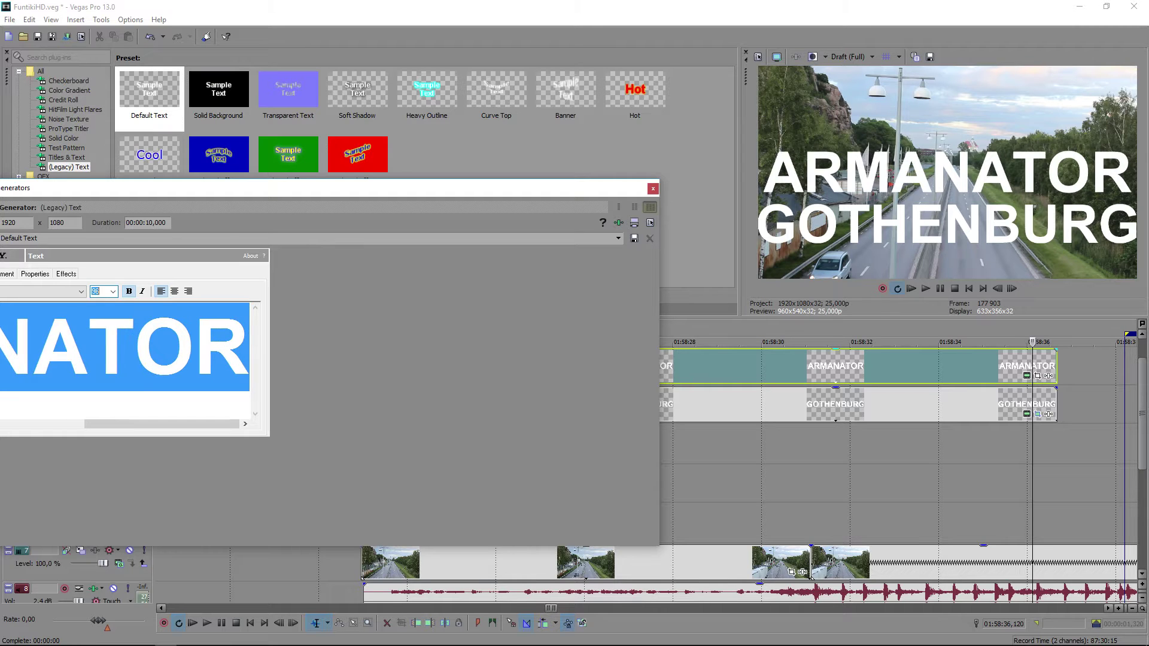
key("Return")
type("100")
key("Return")
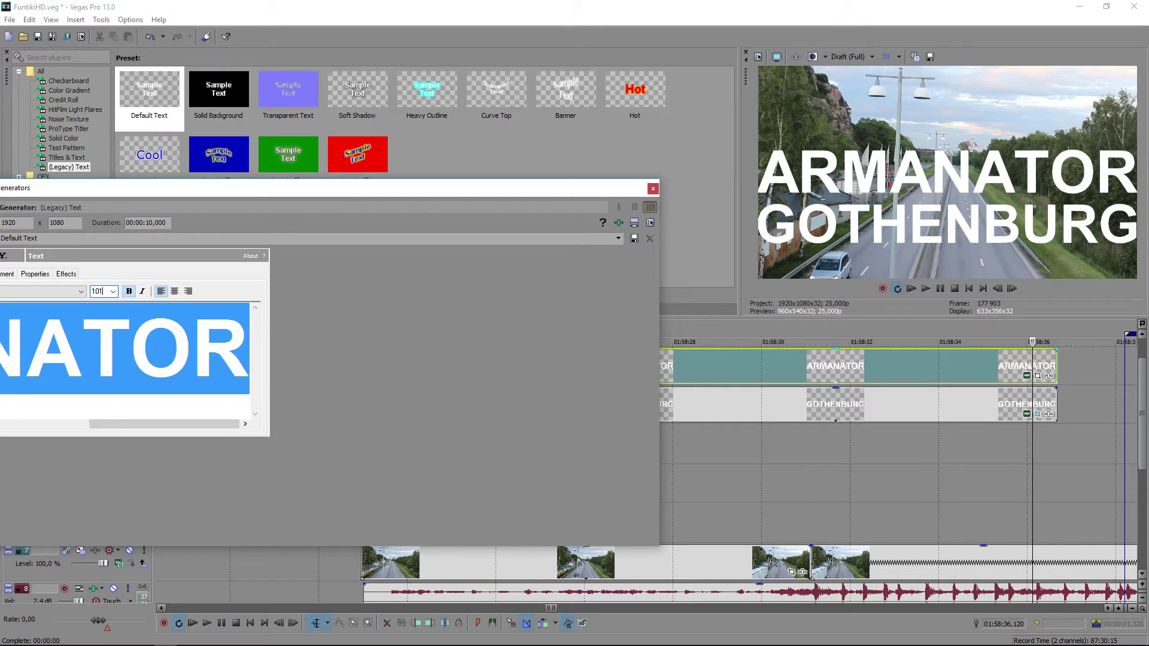
type("101")
key("Return")
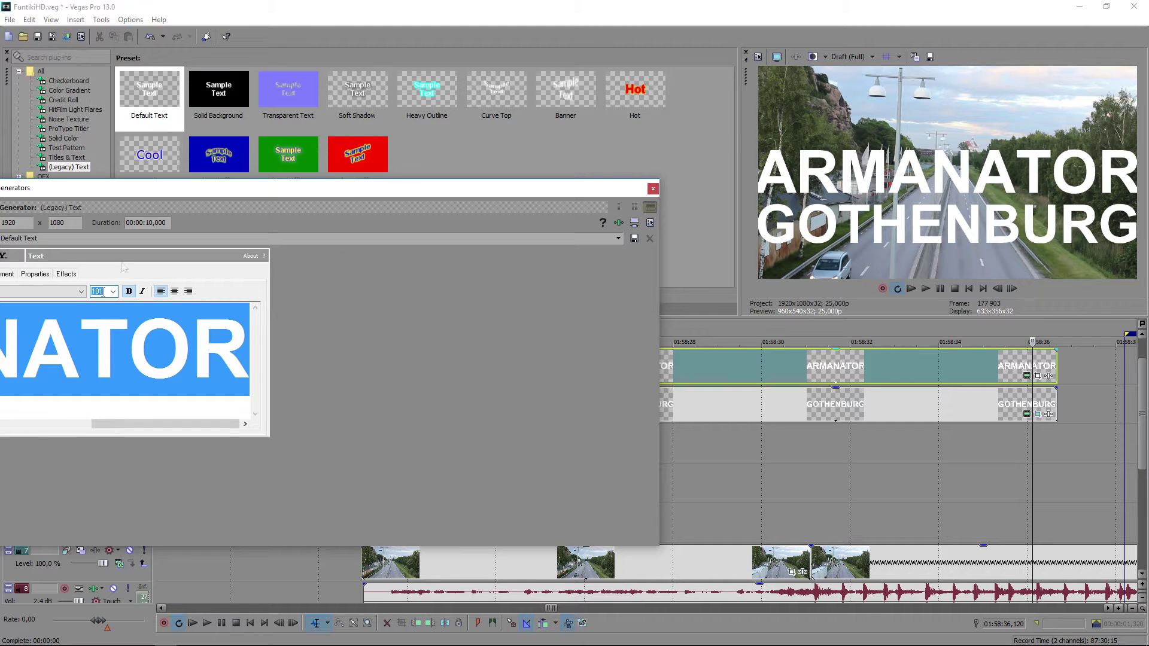
left_click(653, 188)
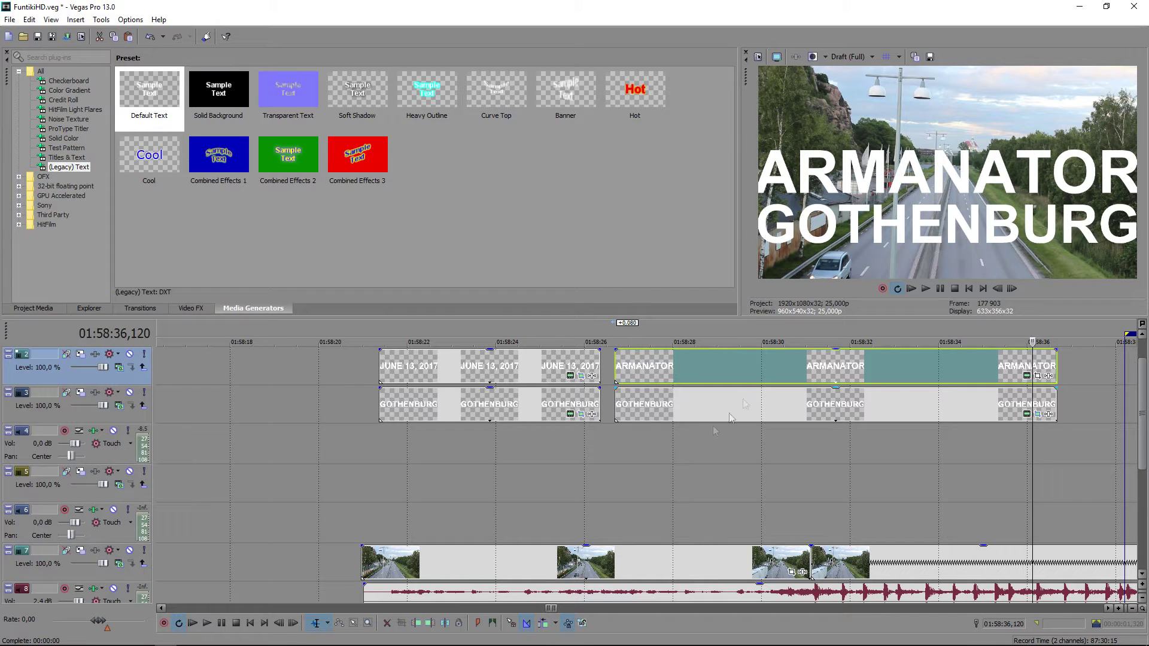
Change the text of the track 3 title below ARMANATOR to "EPISODE TWENTY ONE".
left_click(622, 407)
left_click(1028, 414)
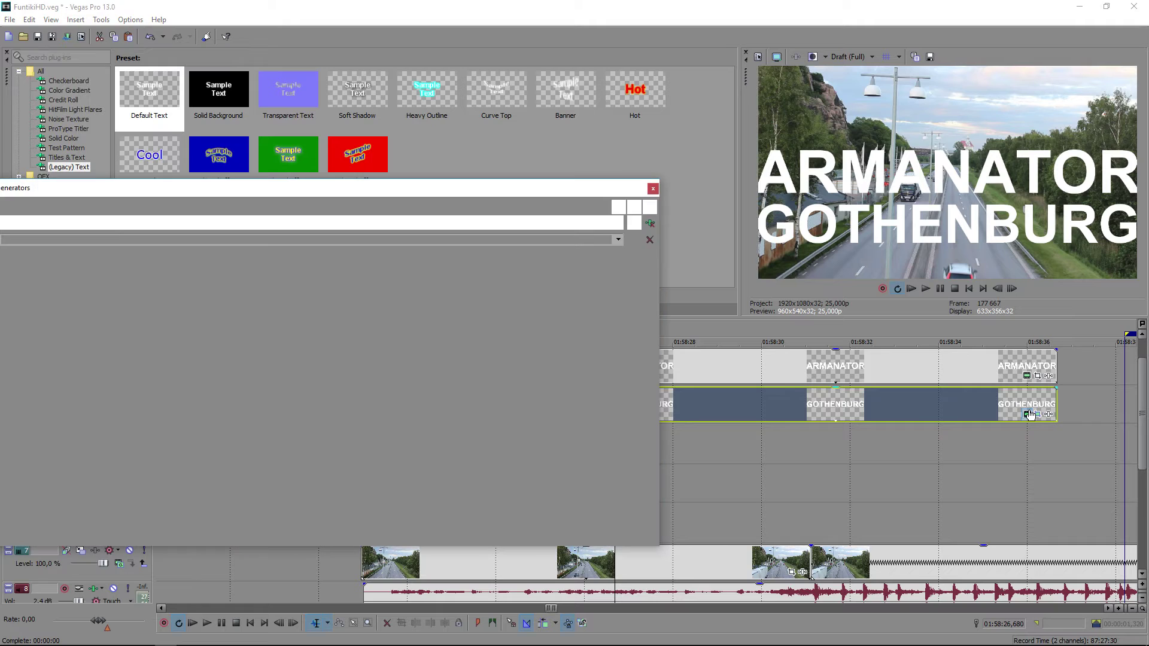
double_click(141, 326)
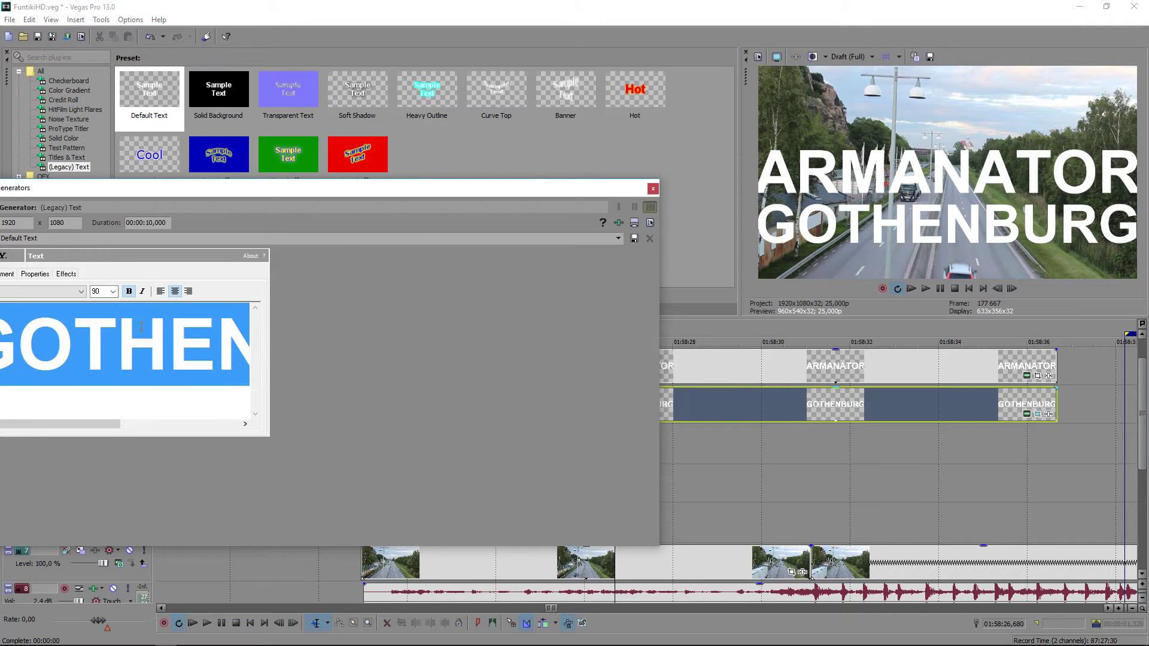
type("T")
key("BackSpace")
type("EPISODE TWENTY ONE")
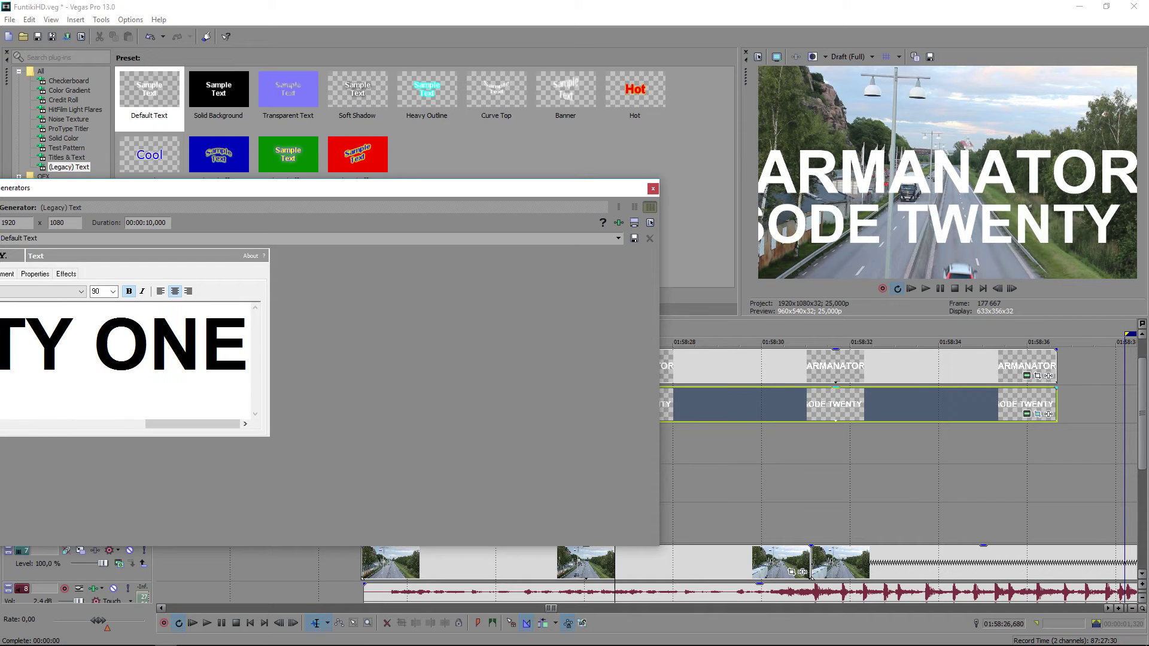
Reduce the EPISODE TWENTY ONE text to font size 50 so it fits within the frame.
key("ctrl+a")
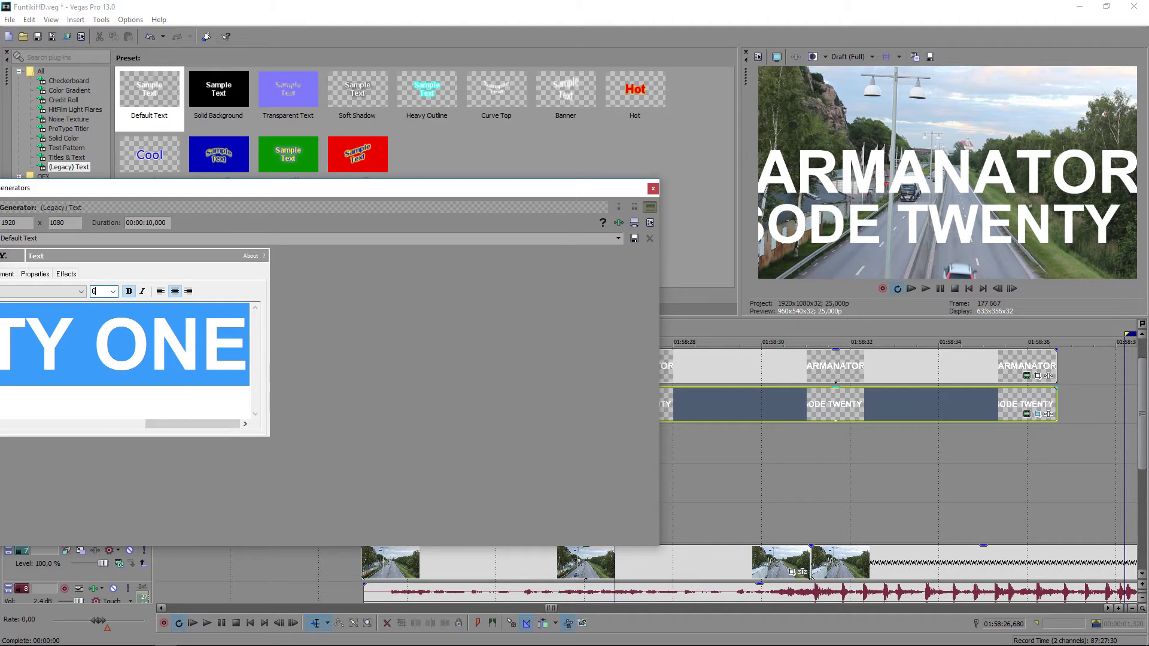
key("Return")
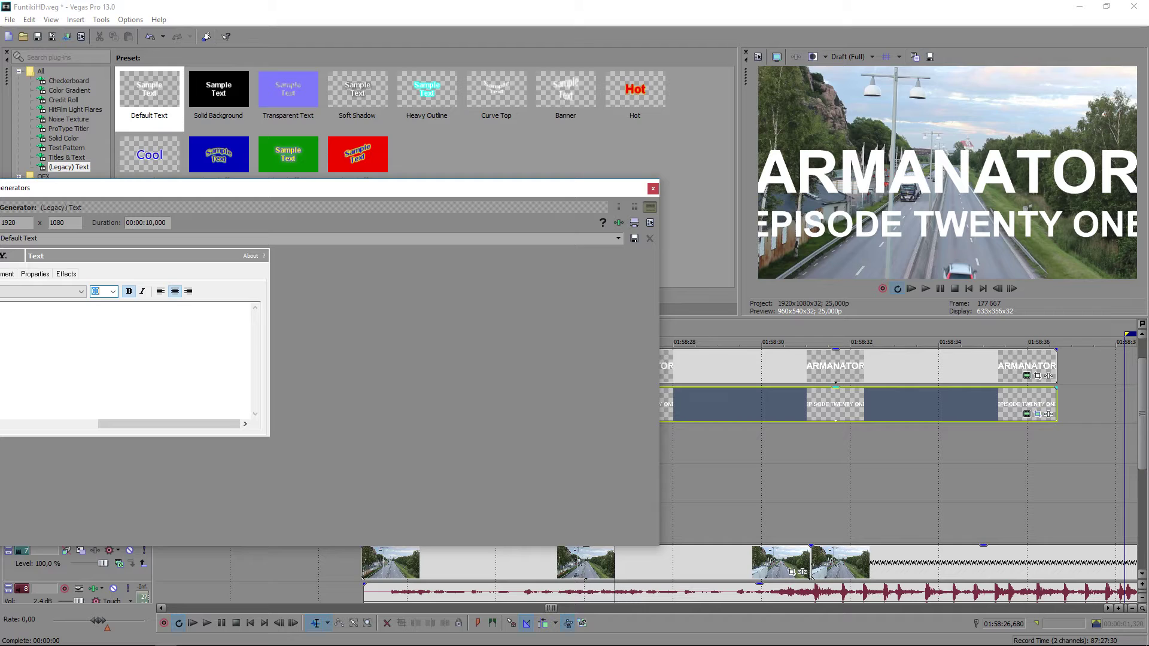
type("50")
key("Return")
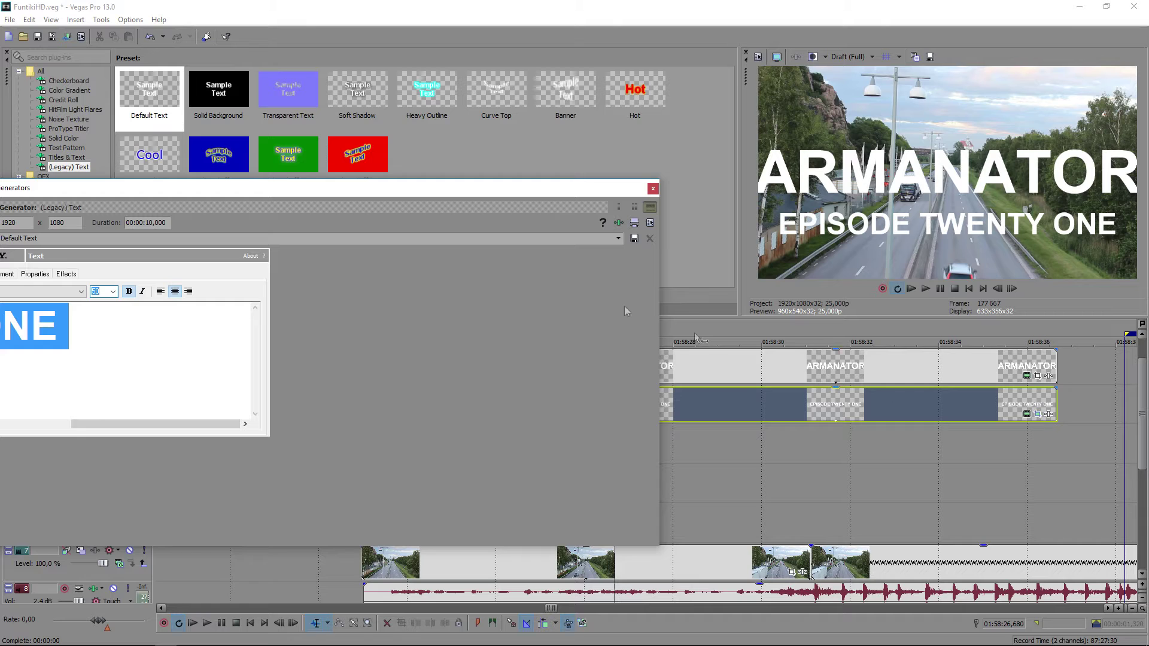
left_click_drag(536, 197, 478, 208)
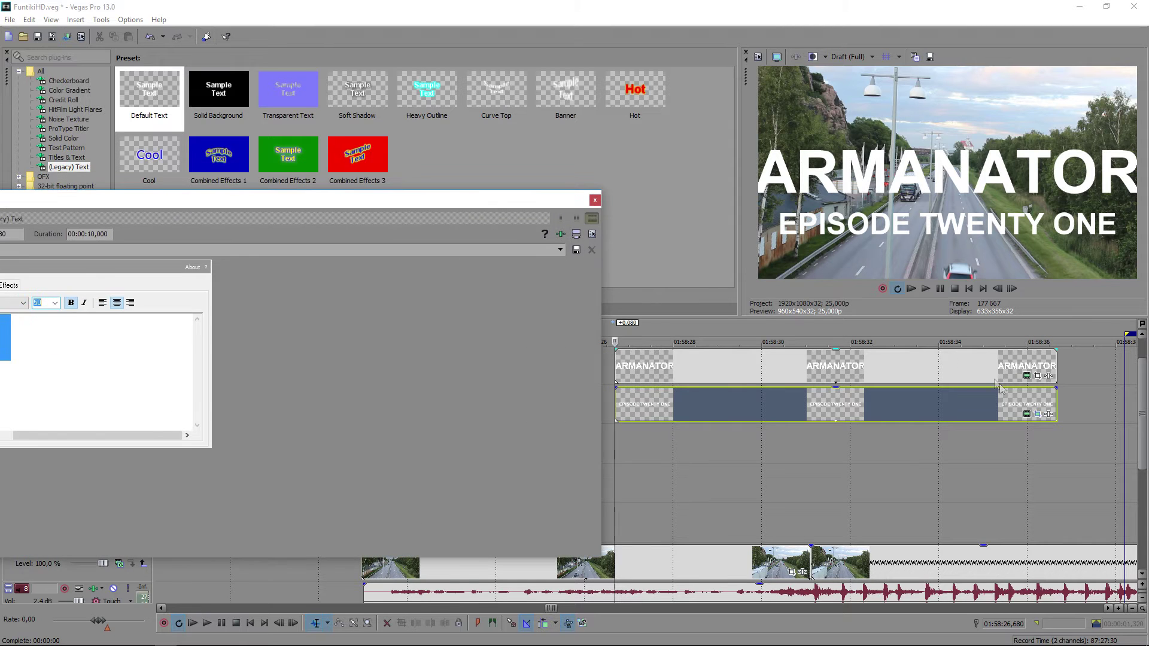
Move the EPISODE TWENTY ONE title up closer to ARMANATOR using Event Pan/Crop, with a Y center of about 340.5.
left_click(1039, 414)
left_click_drag(357, 418, 364, 418)
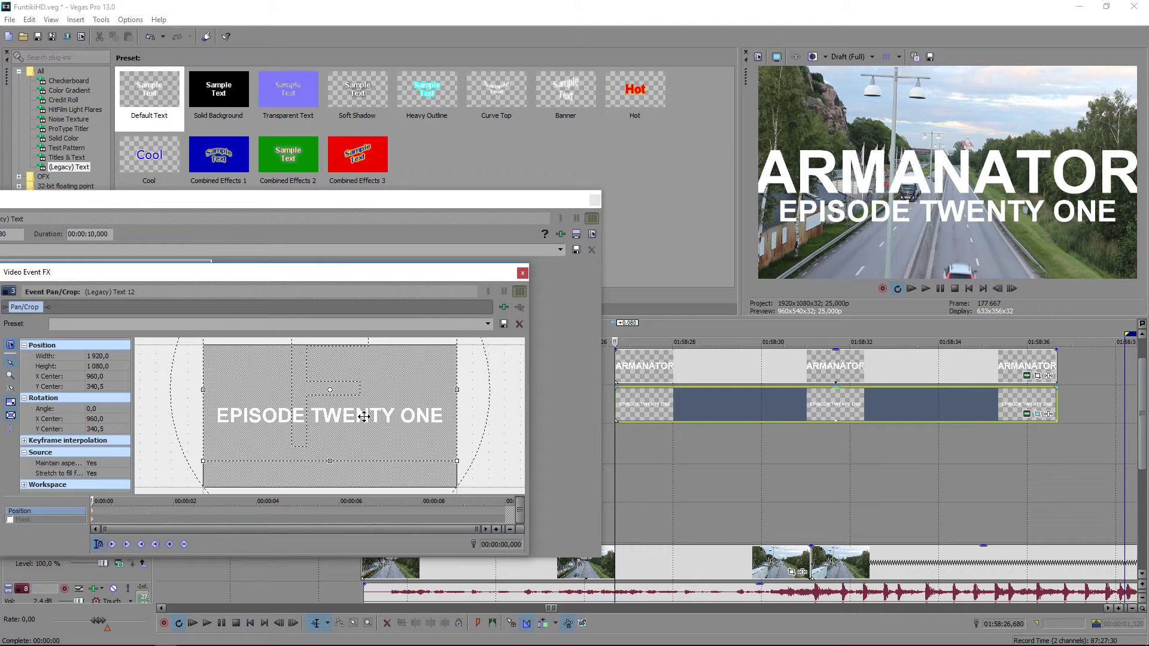
left_click(595, 201)
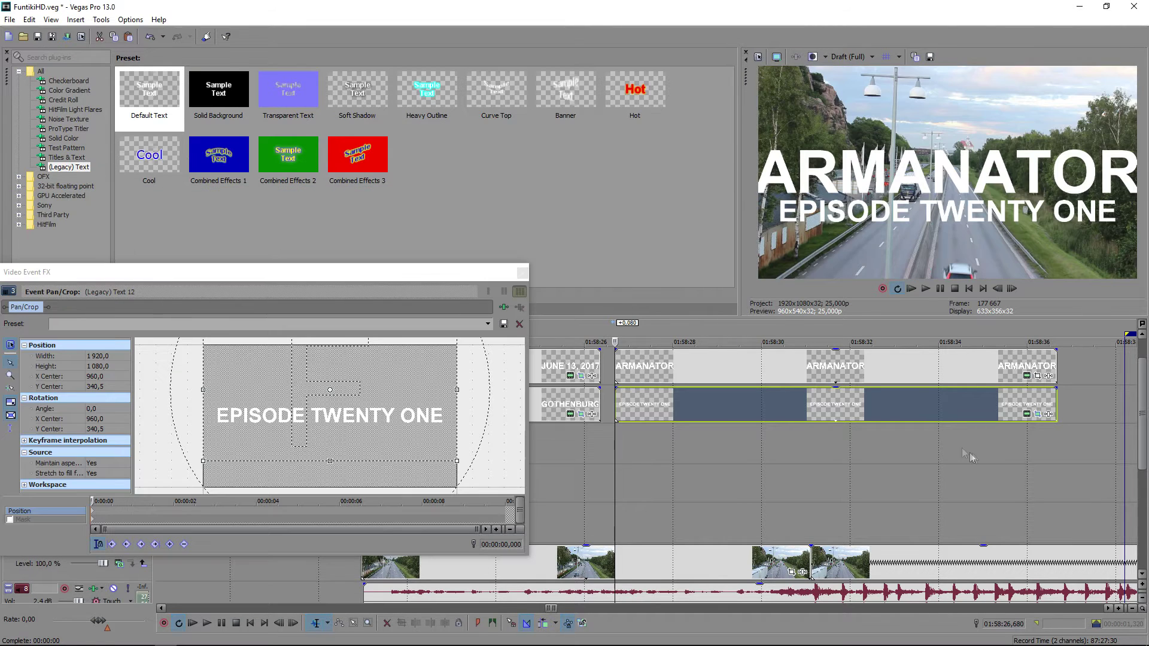
Enlarge the EPISODE TWENTY ONE text to font size 57 so it matches the width of ARMANATOR above it.
left_click(1022, 417)
left_click(1024, 417)
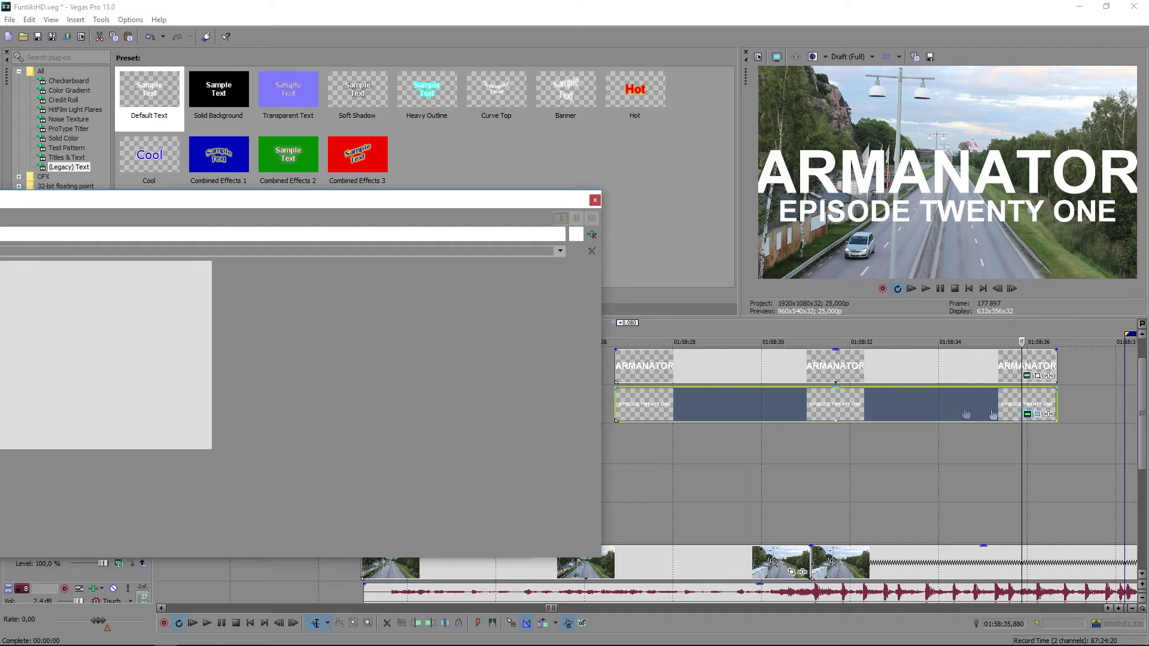
left_click(616, 399)
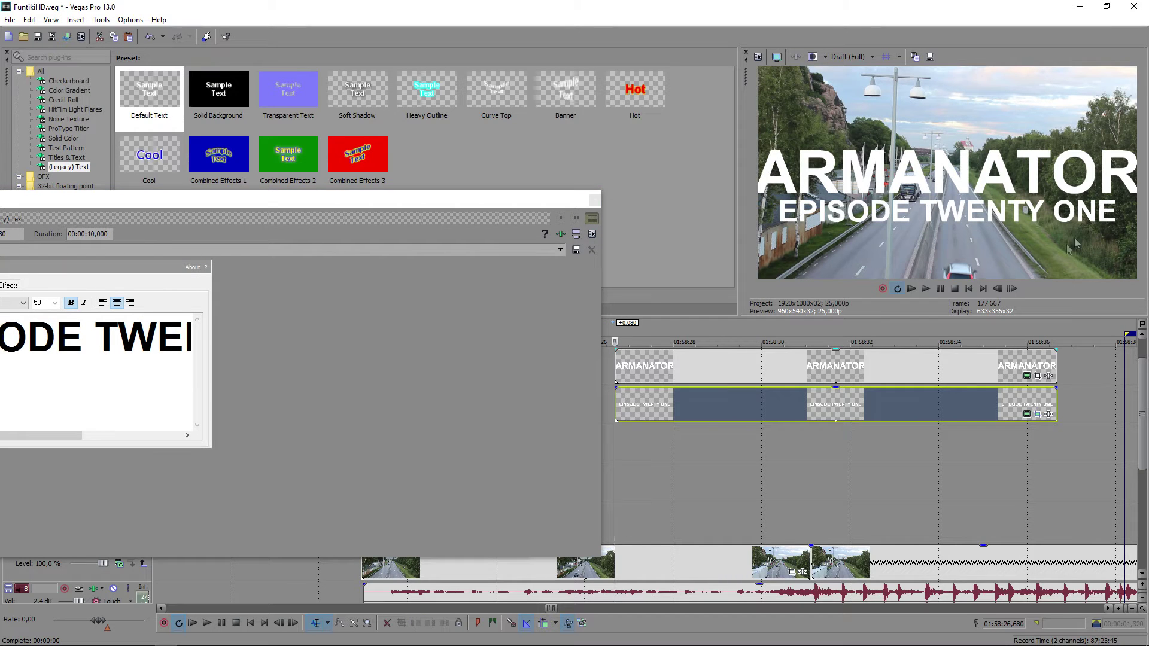
left_click(101, 341)
key("ctrl+a")
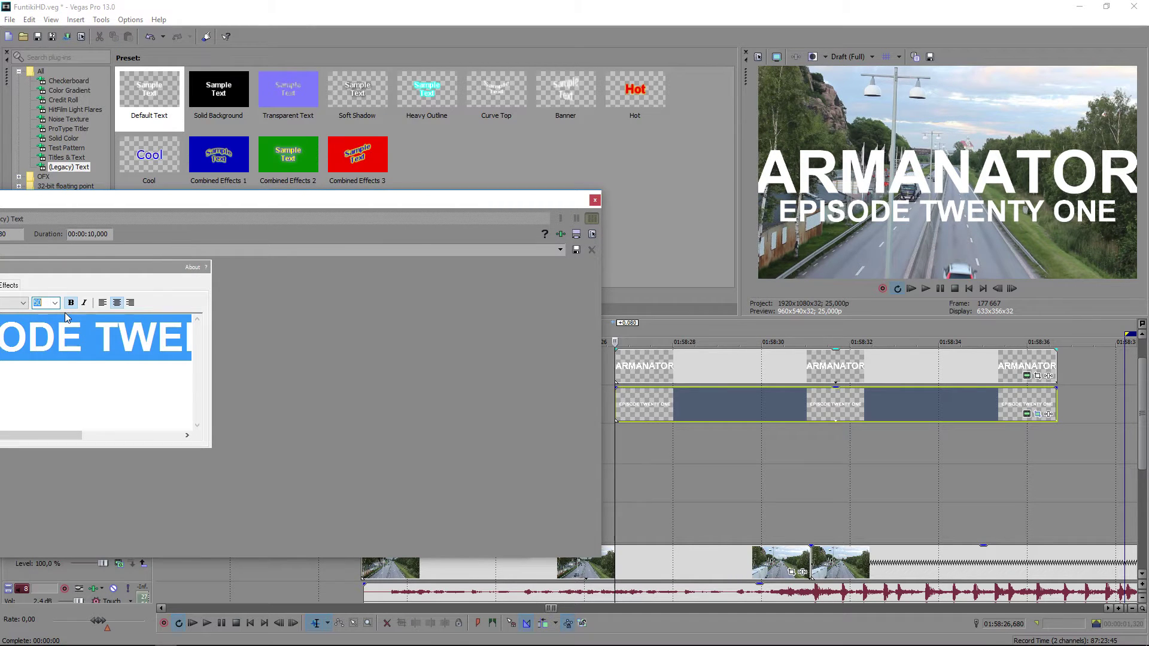
type("60")
key("Return")
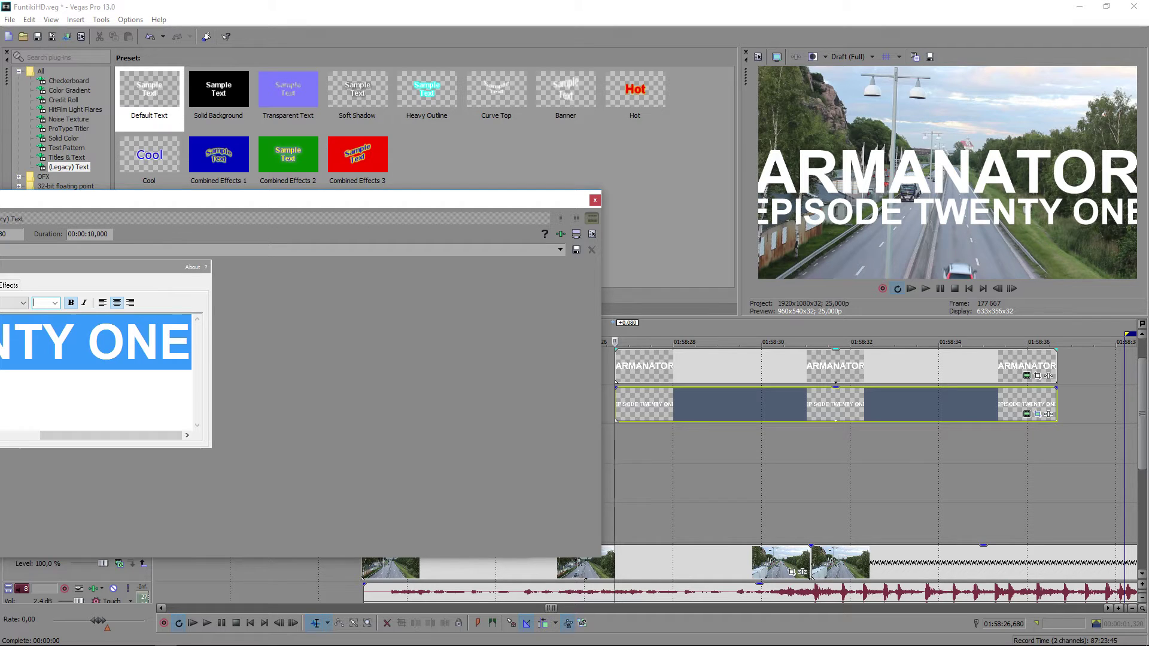
type("57")
key("Return")
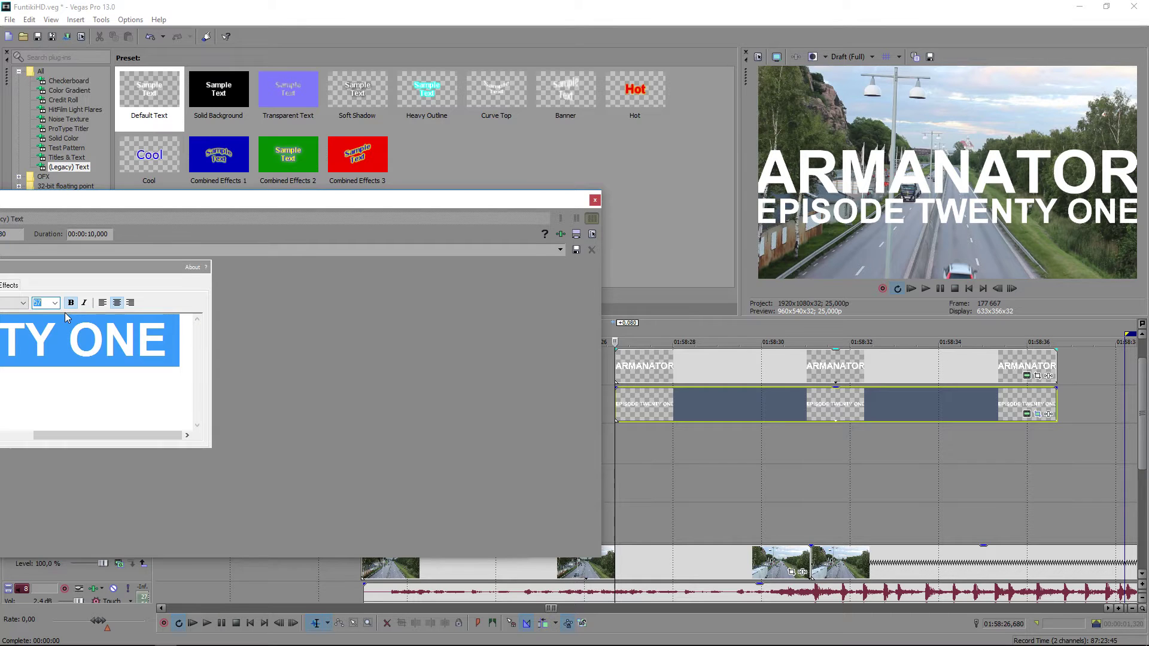
key("Return")
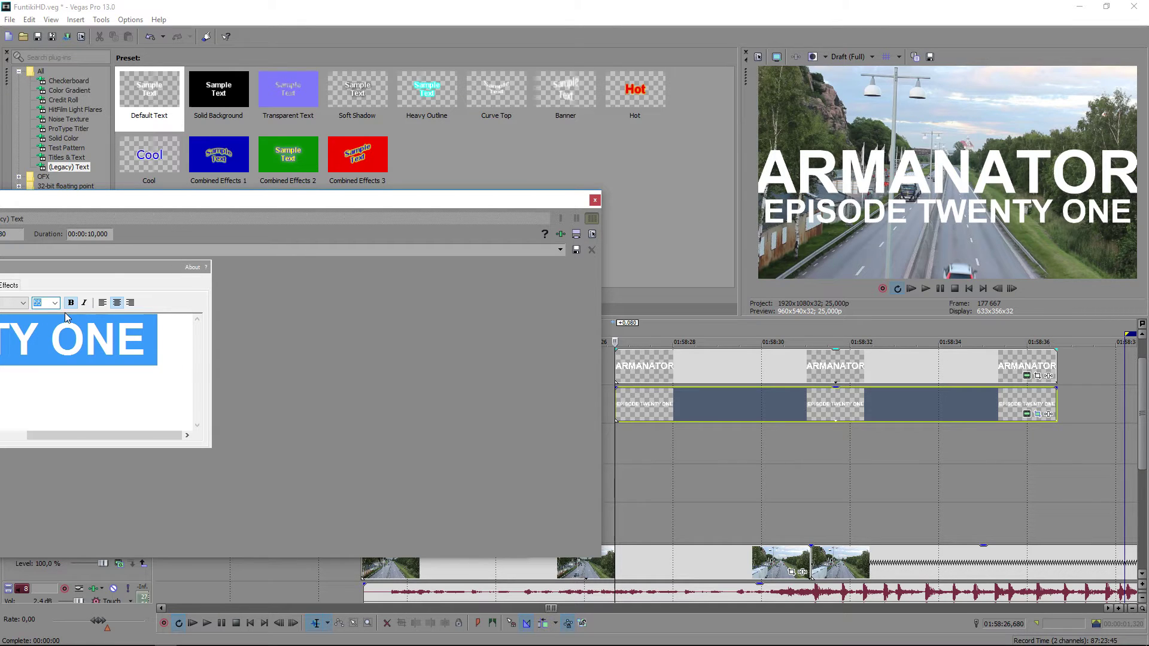
key("Return")
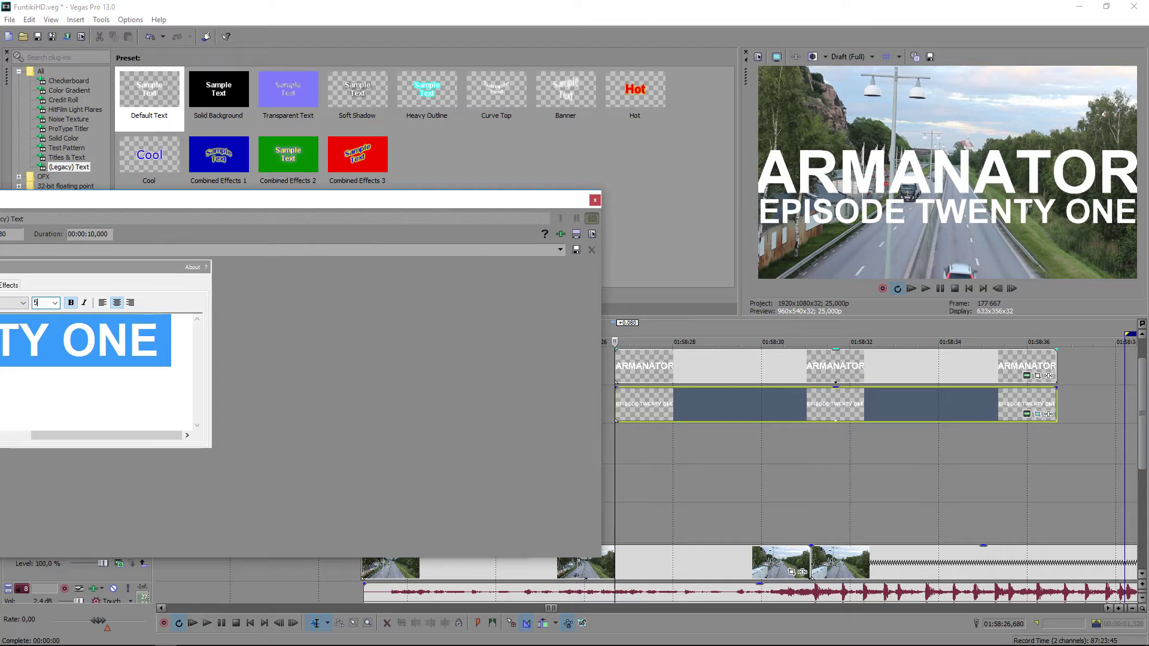
type("57")
key("Return")
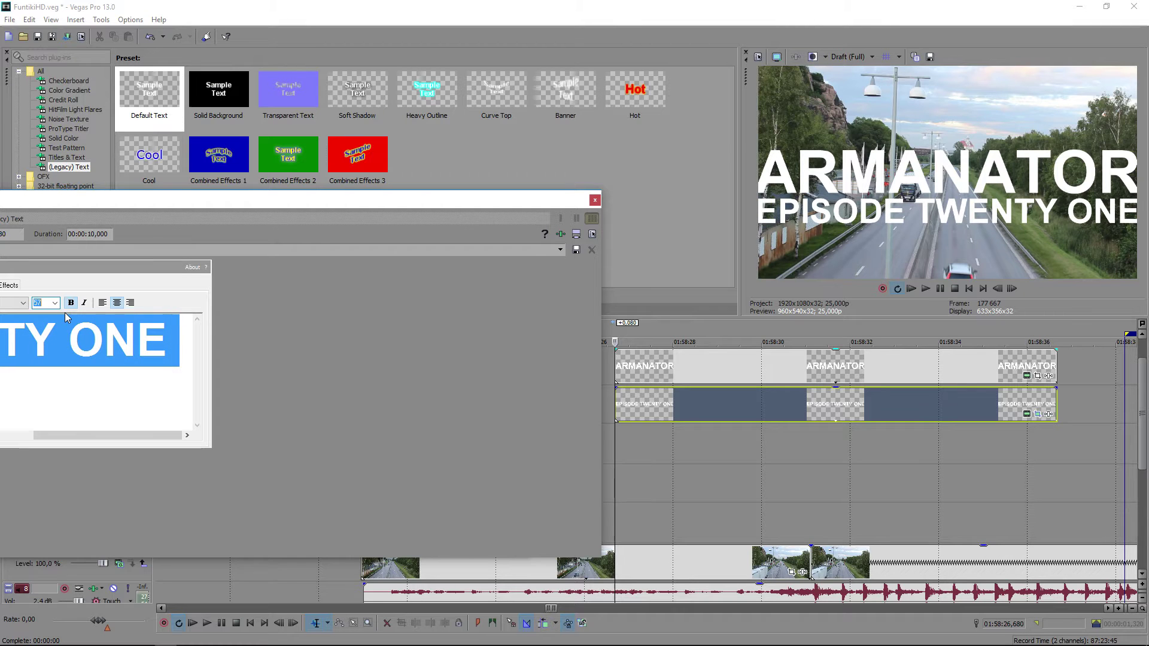
left_click(595, 200)
left_click(523, 273)
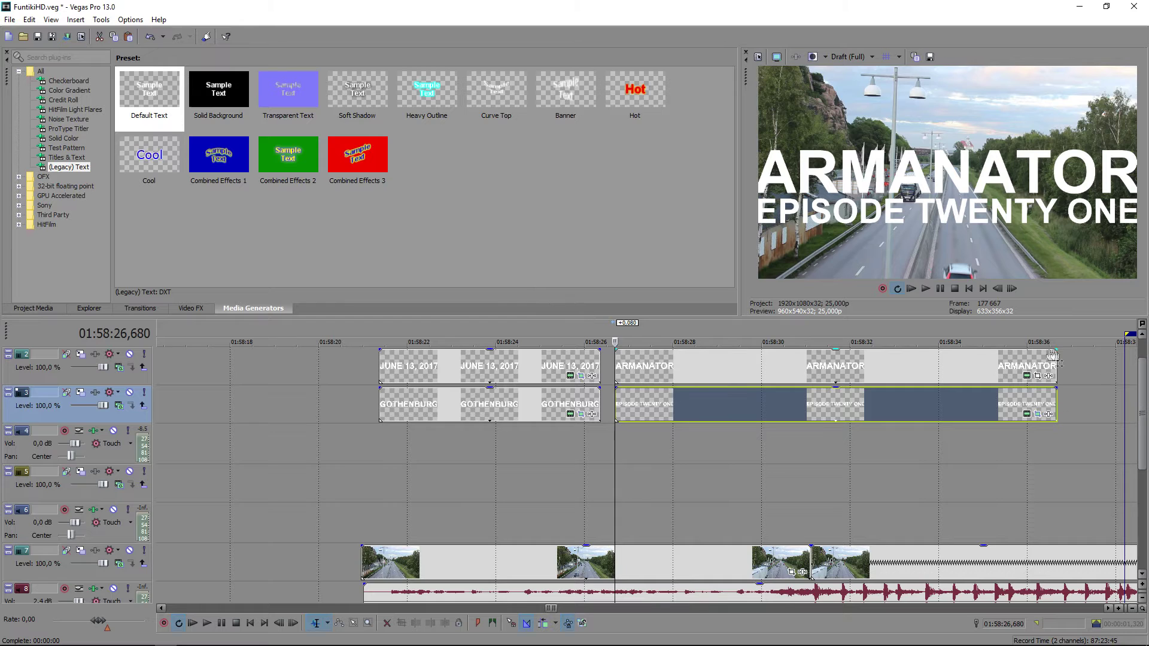
Shorten the ARMANATOR and EPISODE TWENTY ONE titles so both end at the highway clip's cut at 01:58:31,120.
left_click_drag(1056, 359, 810, 359)
left_click(806, 552)
left_click_drag(1056, 400, 809, 400)
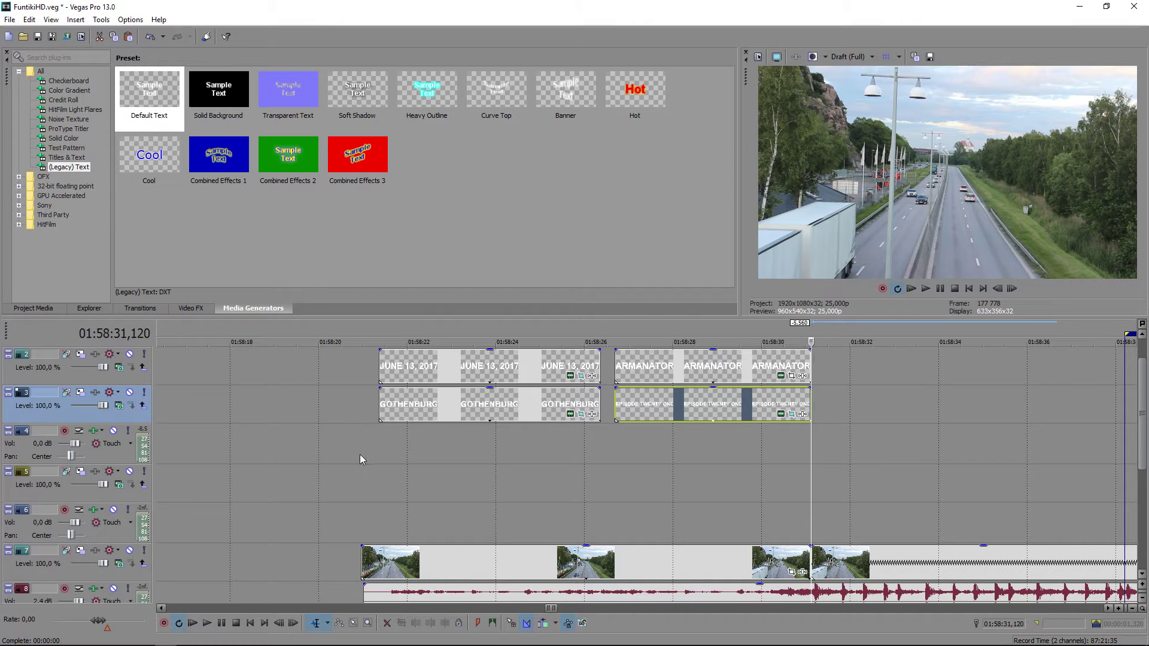
Play the sequence from the start of the highway clip to check both titles against the music.
left_click_drag(362, 565, 362, 572)
left_click(941, 289)
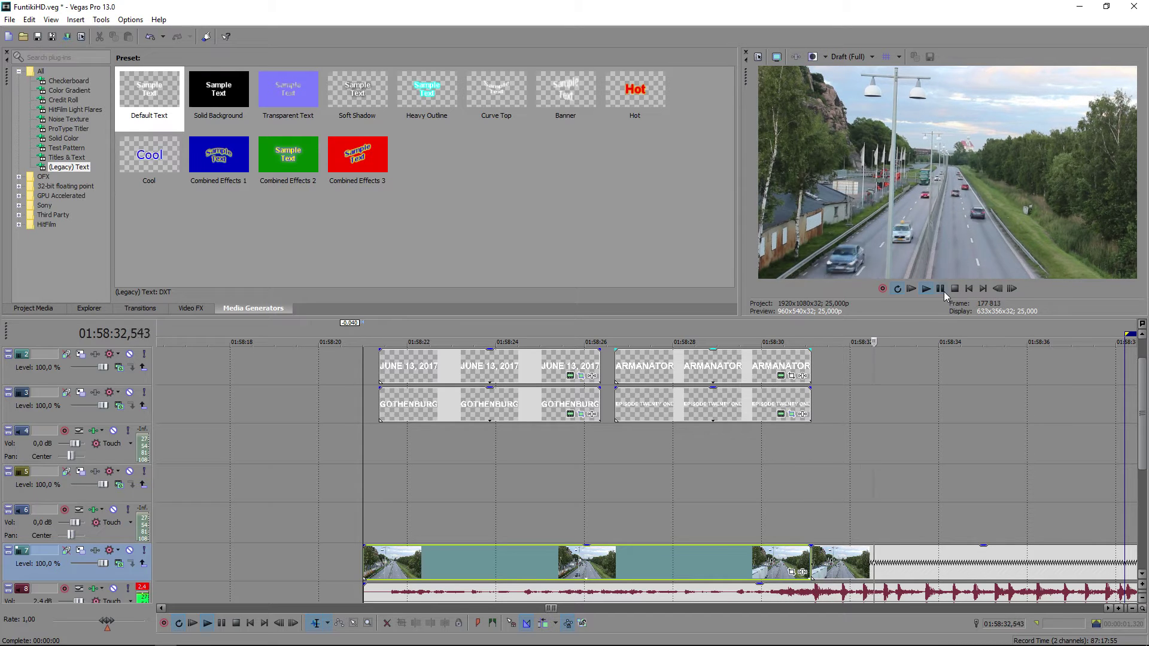
left_click(941, 289)
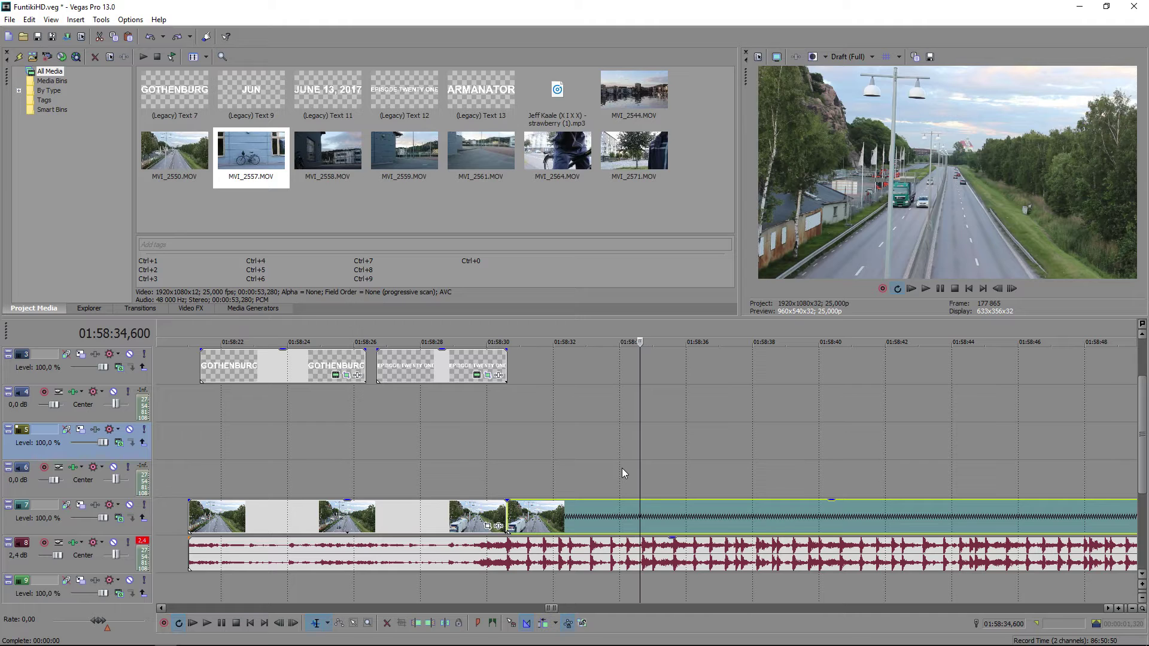
Split the sped-up highway clip on track 7 at 01:58:34,600 and delete the part after the cut.
key("ctrl+v")
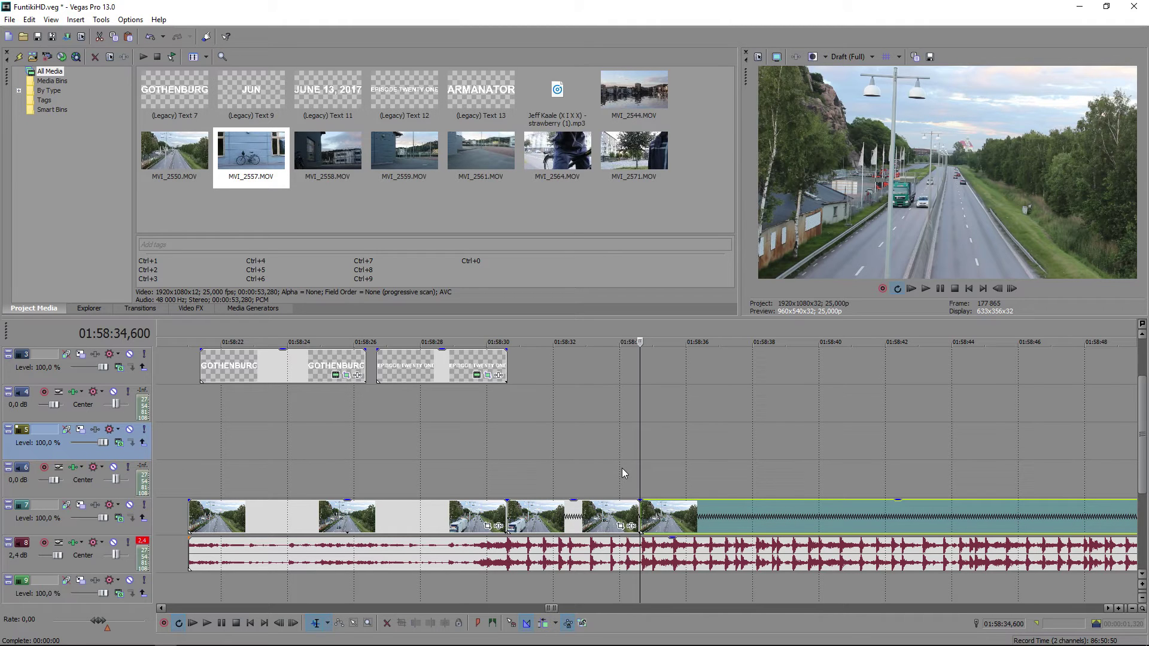
scroll(635, 476, "down", 3)
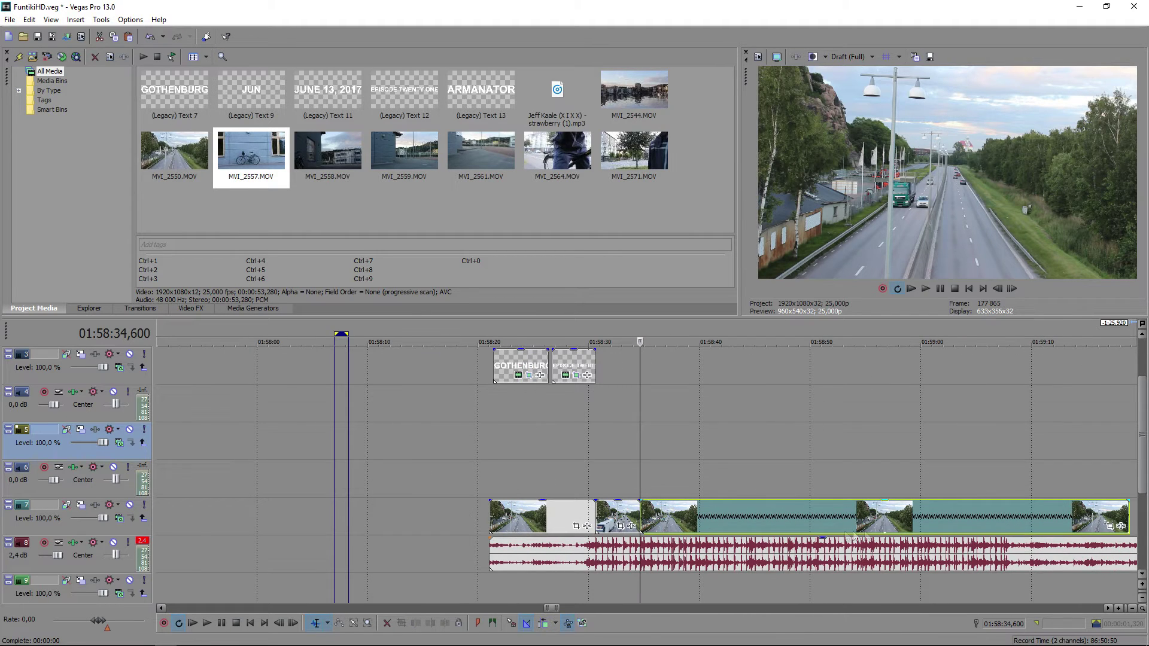
scroll(870, 531, "up", 1)
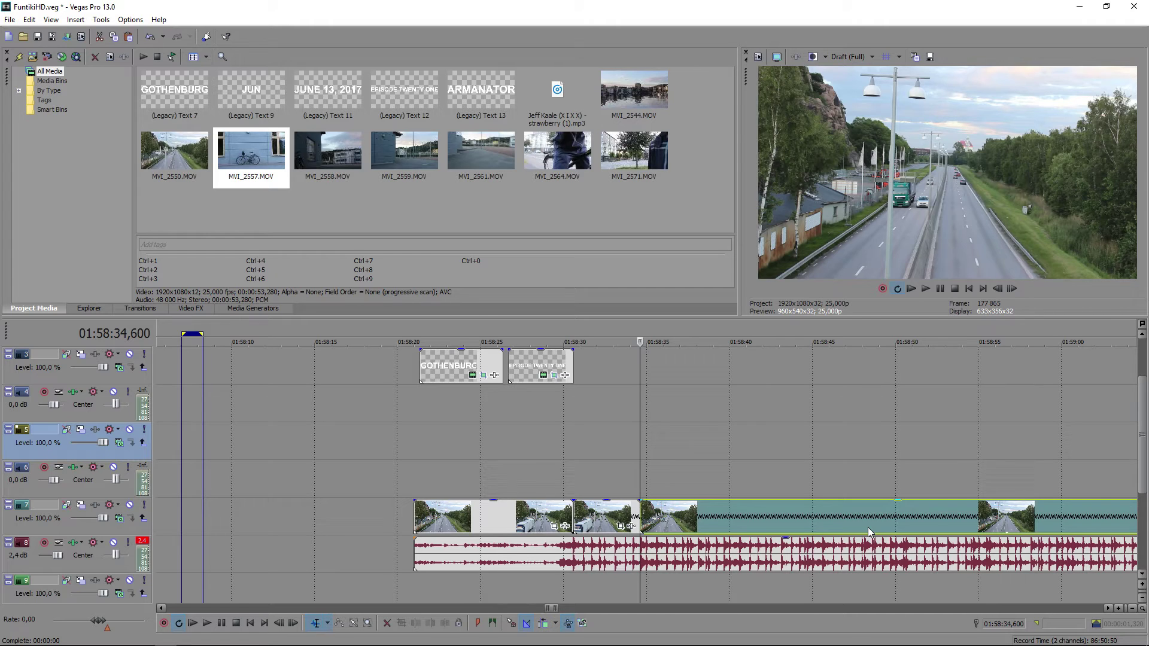
key("ctrl+z")
scroll(758, 522, "down", 2)
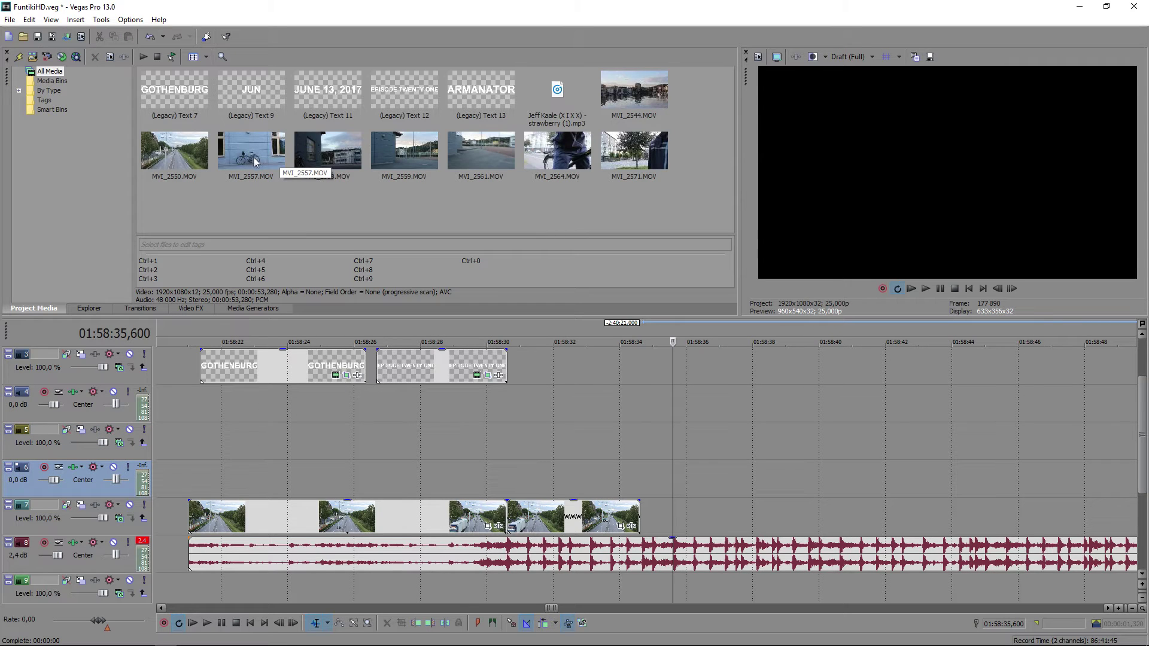
Place MVI_2557.MOV on tracks 5 and 6 just after the highway clip and turn its audio gain far down.
left_click_drag(257, 170, 570, 440)
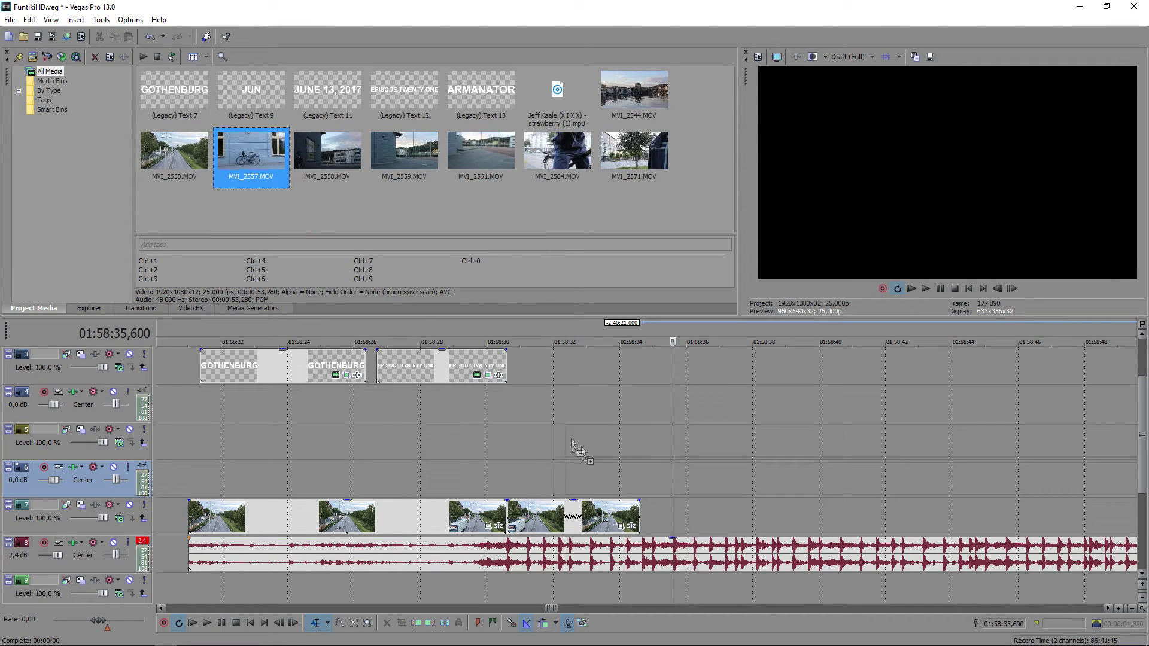
left_click_drag(654, 488, 656, 489)
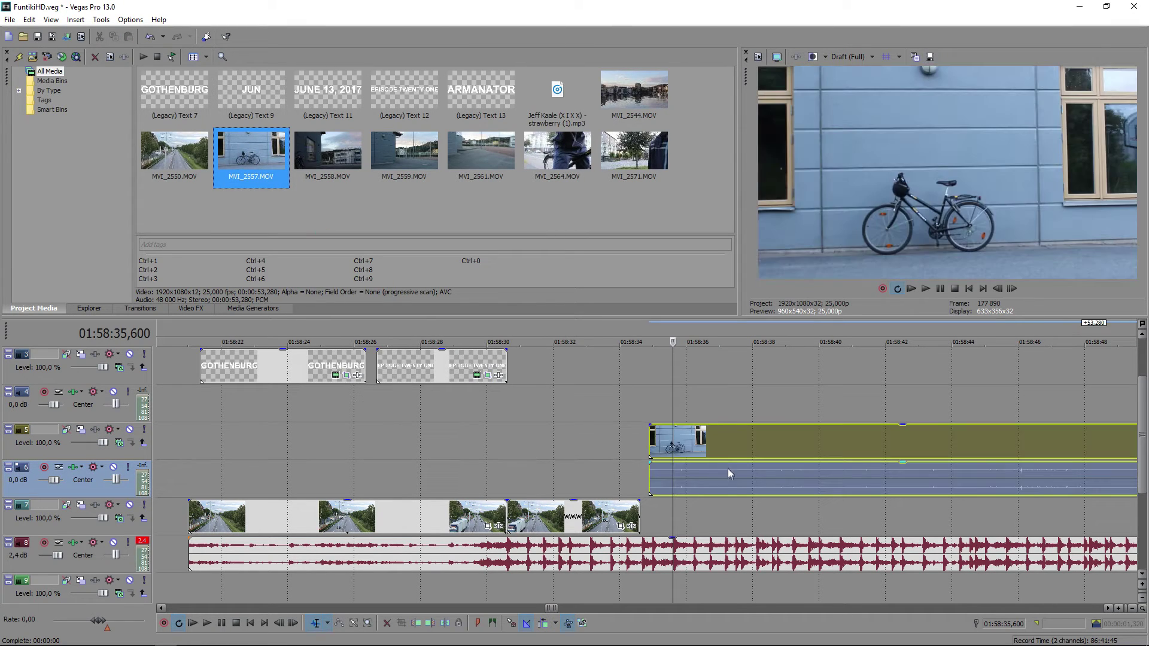
left_click(665, 465)
left_click_drag(668, 465, 667, 494)
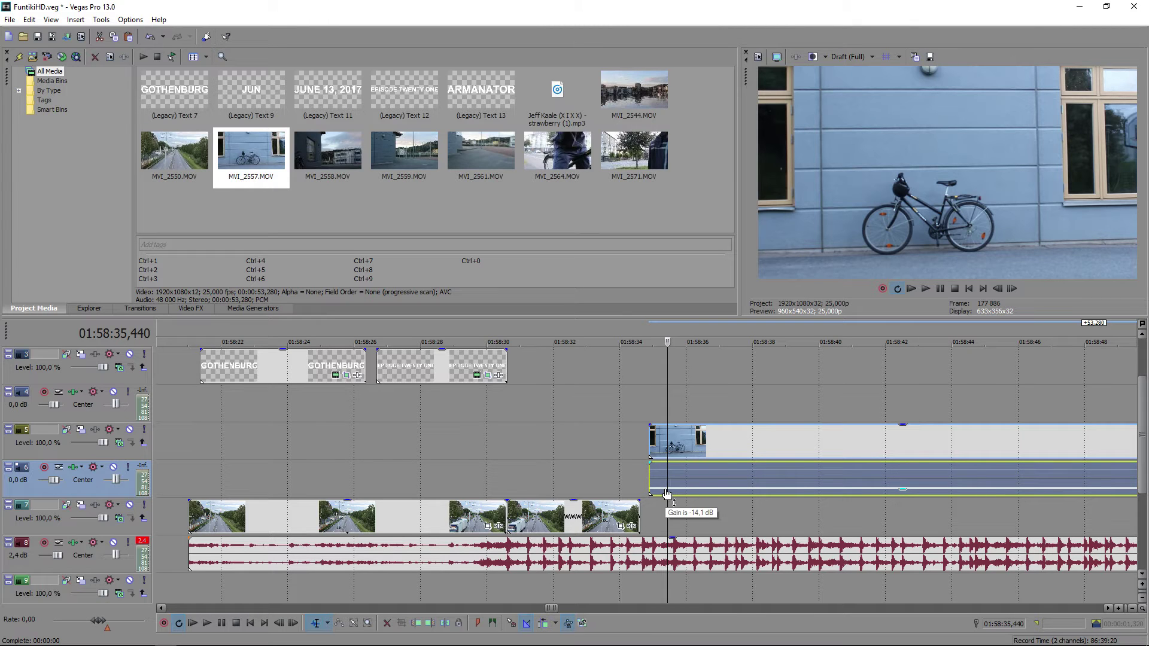
left_click_drag(667, 494, 688, 486)
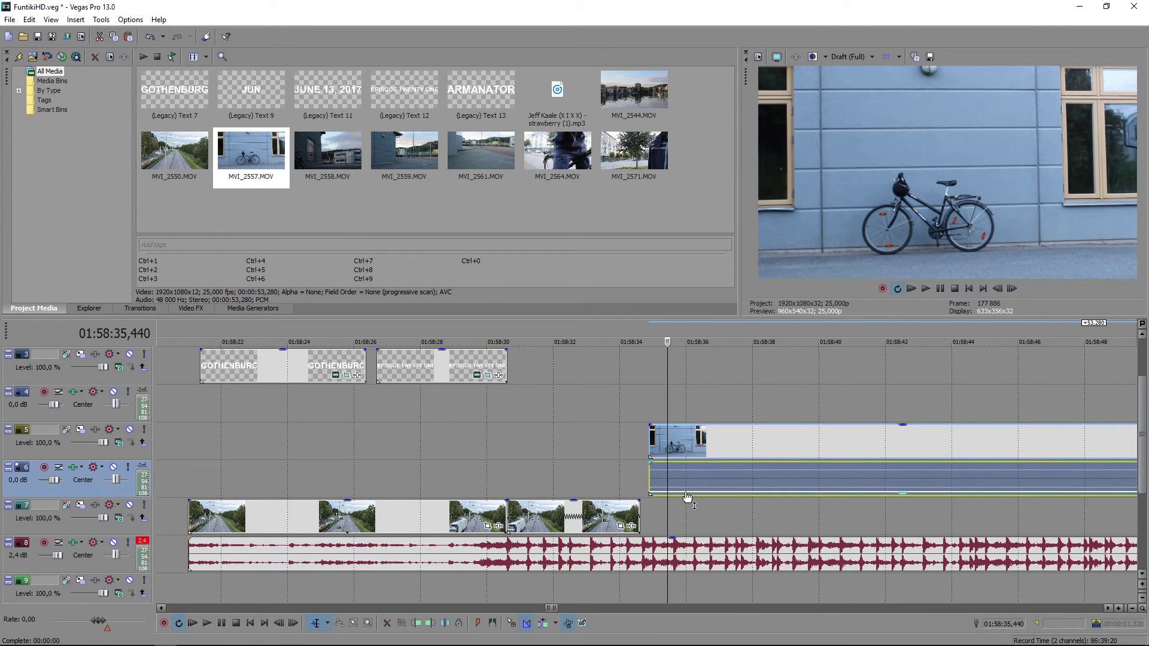
Split the bicycle clip on track 5 at 01:58:47,080 and delete the part before the cut.
scroll(691, 485, "down", 3)
scroll(690, 483, "down", 3)
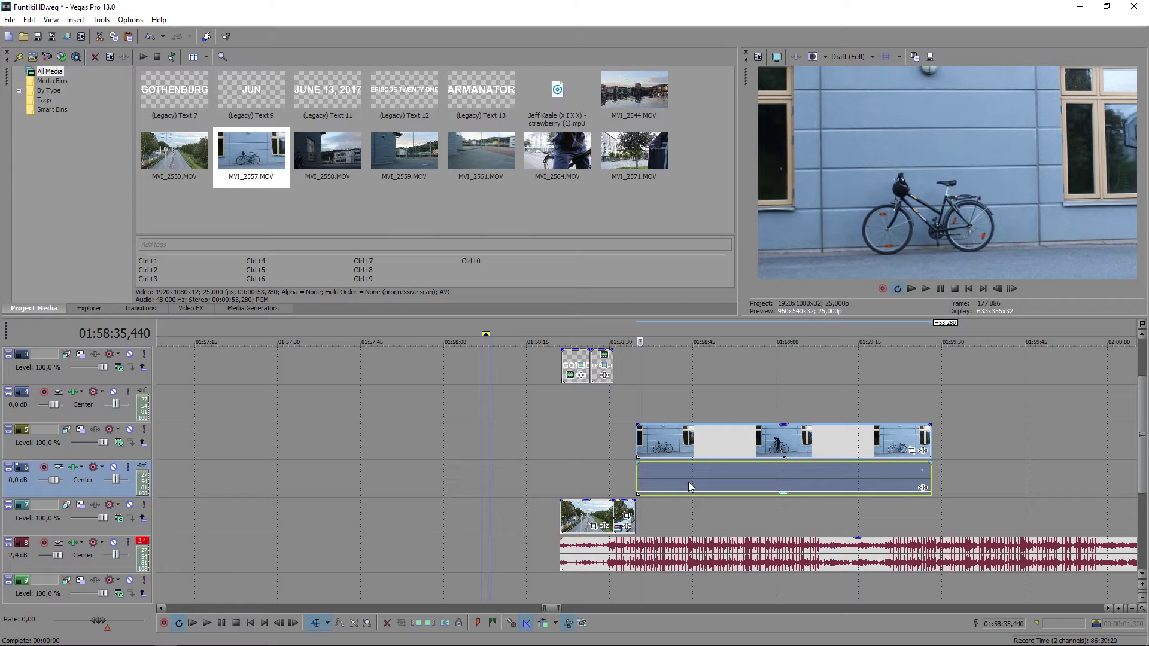
scroll(688, 482, "up", 4)
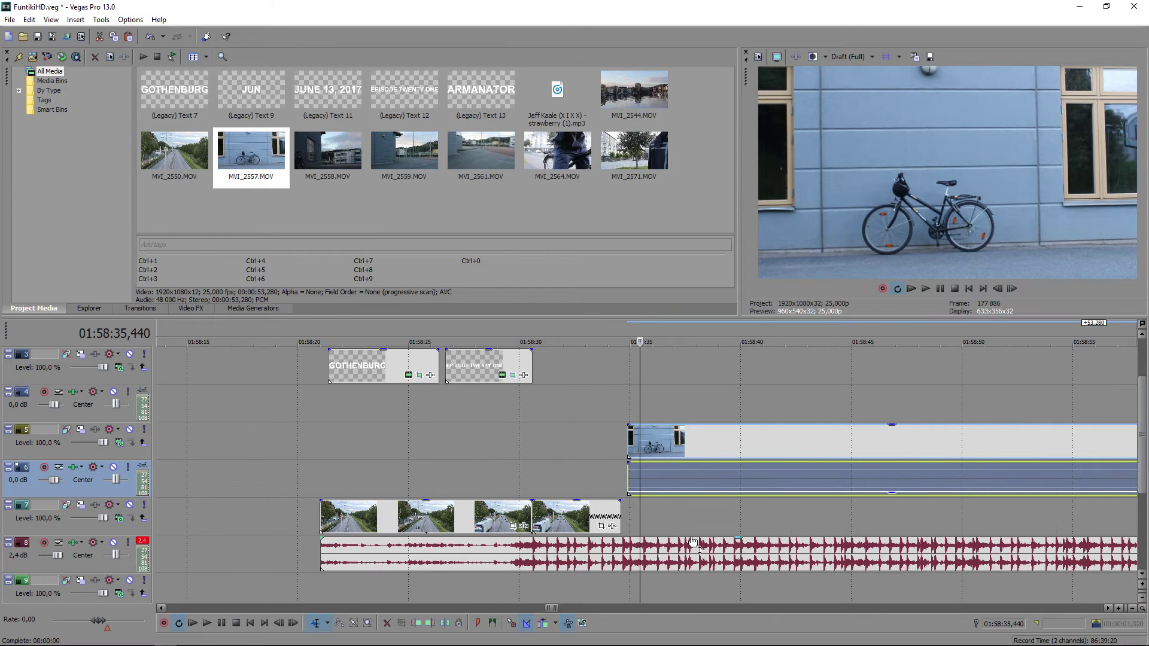
scroll(688, 473, "up", 4)
scroll(690, 470, "down", 2)
left_click(821, 443)
scroll(778, 449, "down", 2)
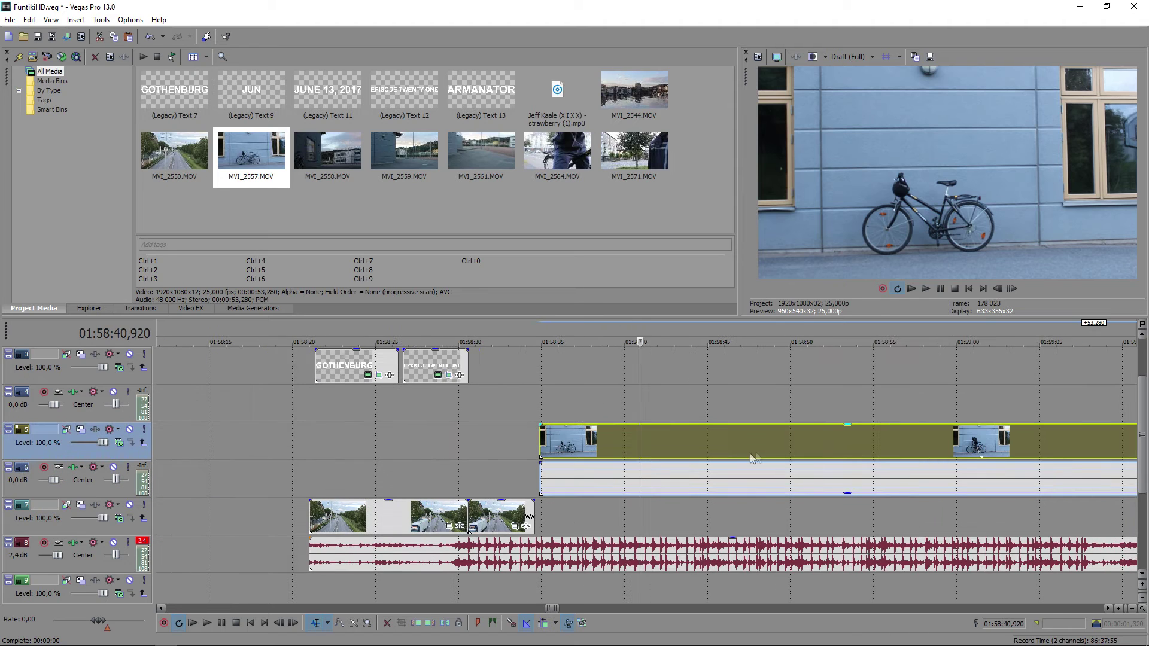
left_click(746, 450)
left_click(688, 440)
left_click(667, 437)
left_click(687, 435)
left_click_drag(691, 433, 735, 428)
left_click(742, 433)
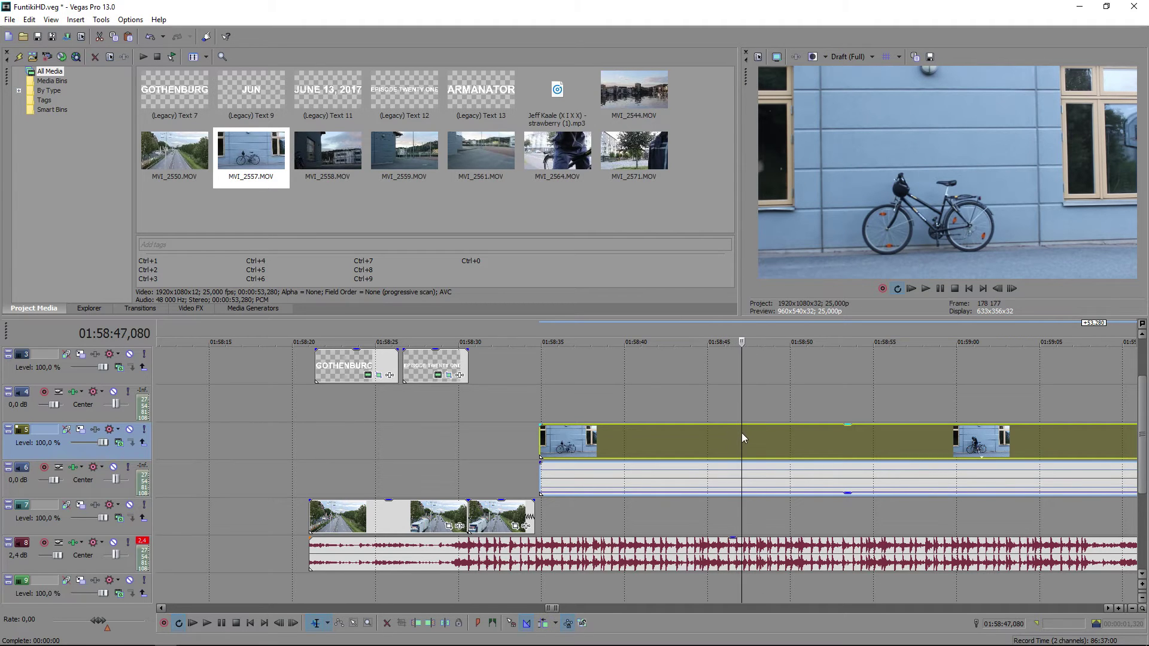
key("s")
left_click(700, 444)
key("Delete")
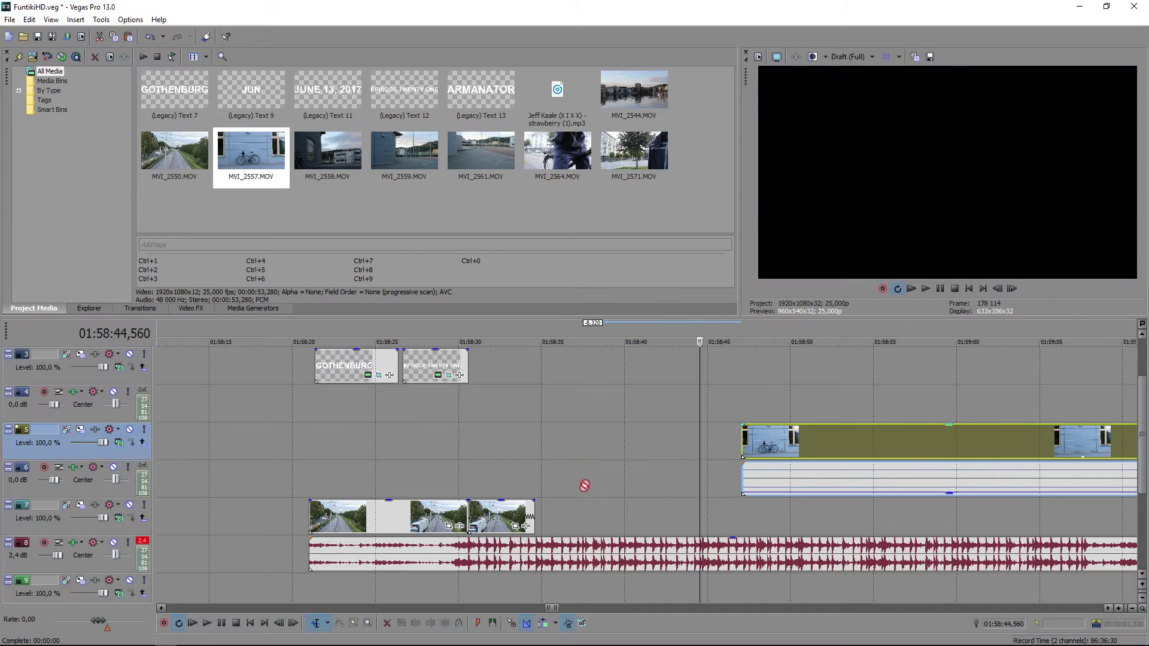
Move the remaining bicycle clip back along the timeline to just after the highway clip, keeping its video on track 5.
left_click_drag(772, 443, 566, 515)
scroll(736, 515, "up", 4)
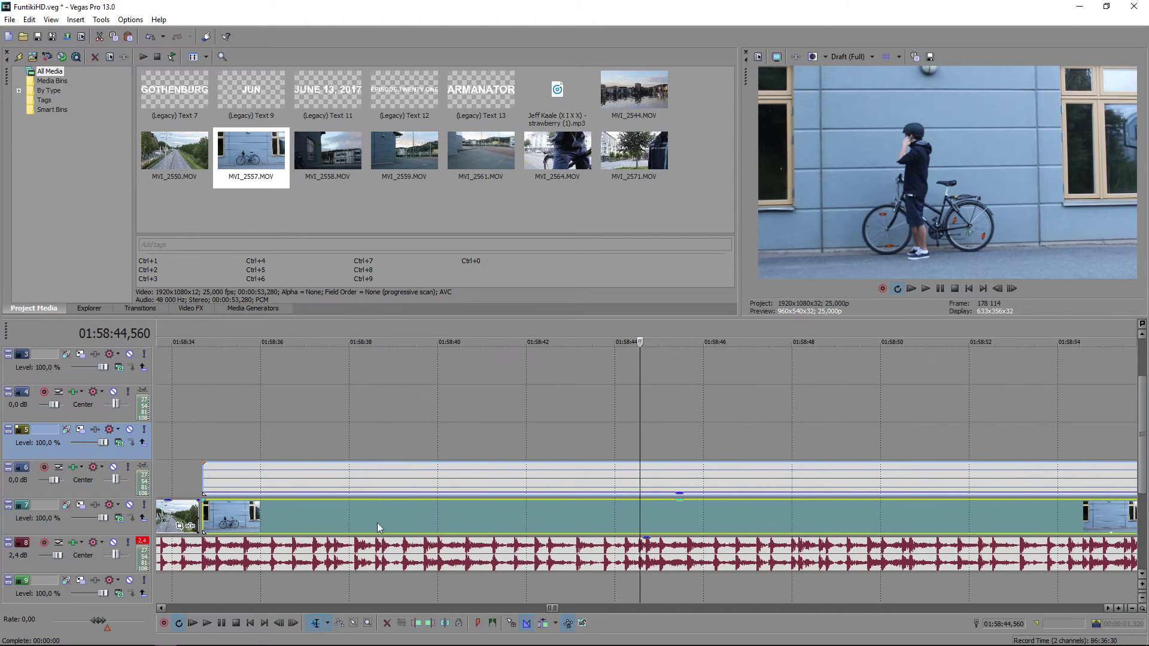
left_click_drag(335, 502, 347, 429)
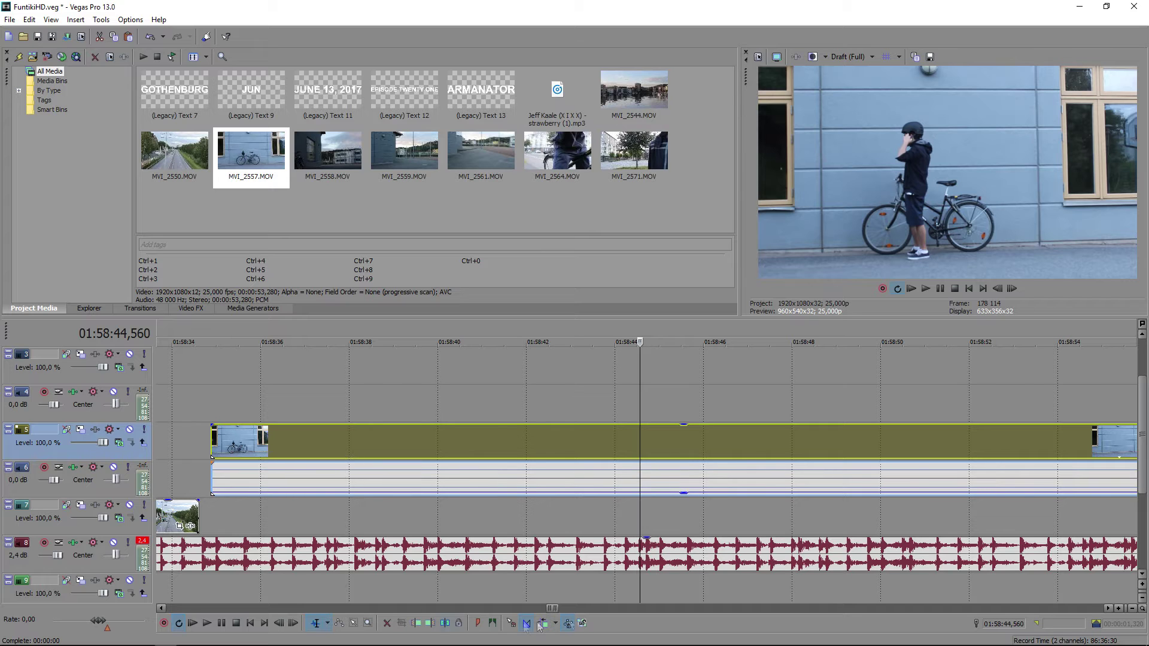
left_click_drag(553, 609, 554, 610)
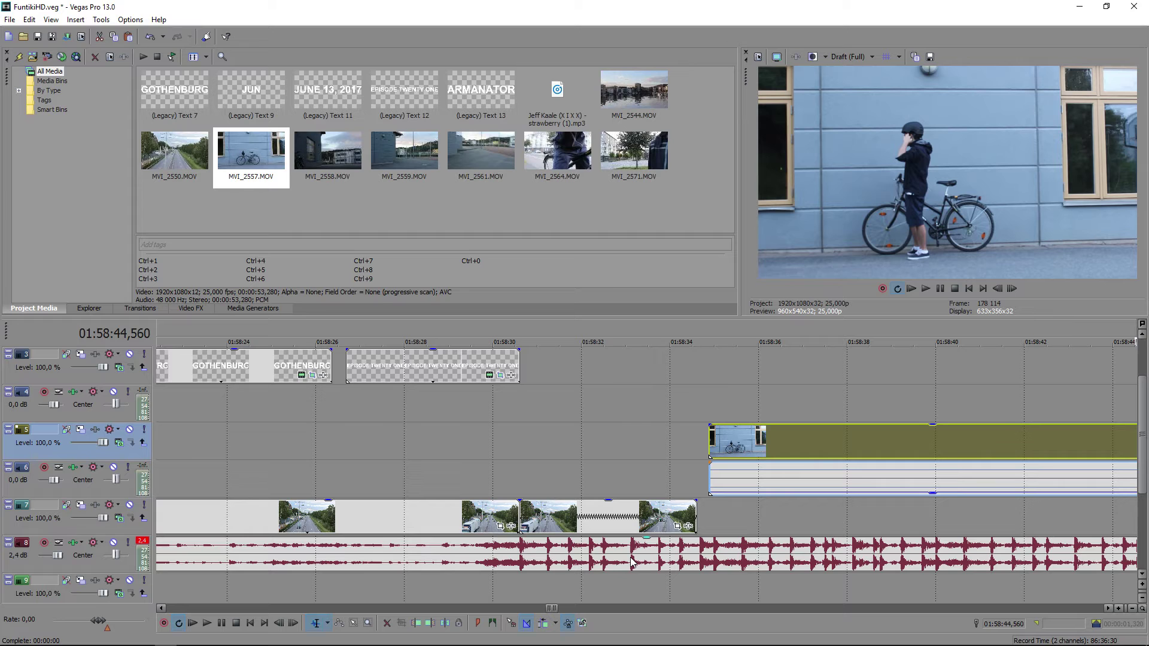
Align the start of the bicycle clip on track 5 with the end of the highway clip at 01:58:34,600.
left_click_drag(796, 472, 777, 521)
left_click(706, 443)
scroll(706, 455, "up", 8)
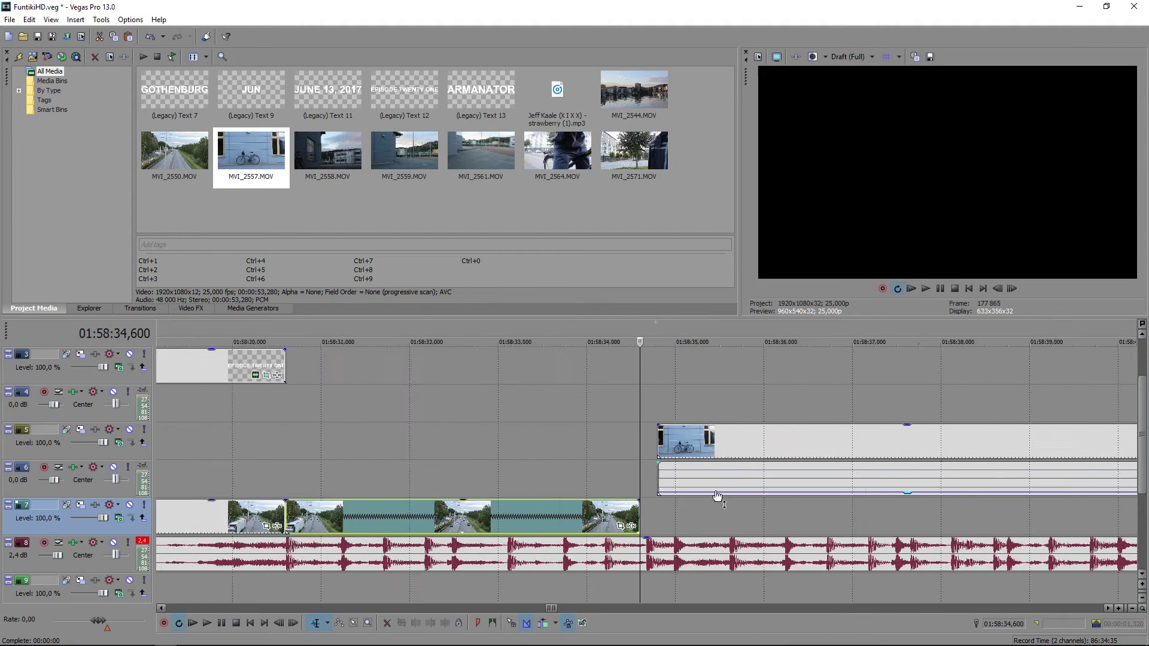
left_click_drag(799, 455, 669, 447)
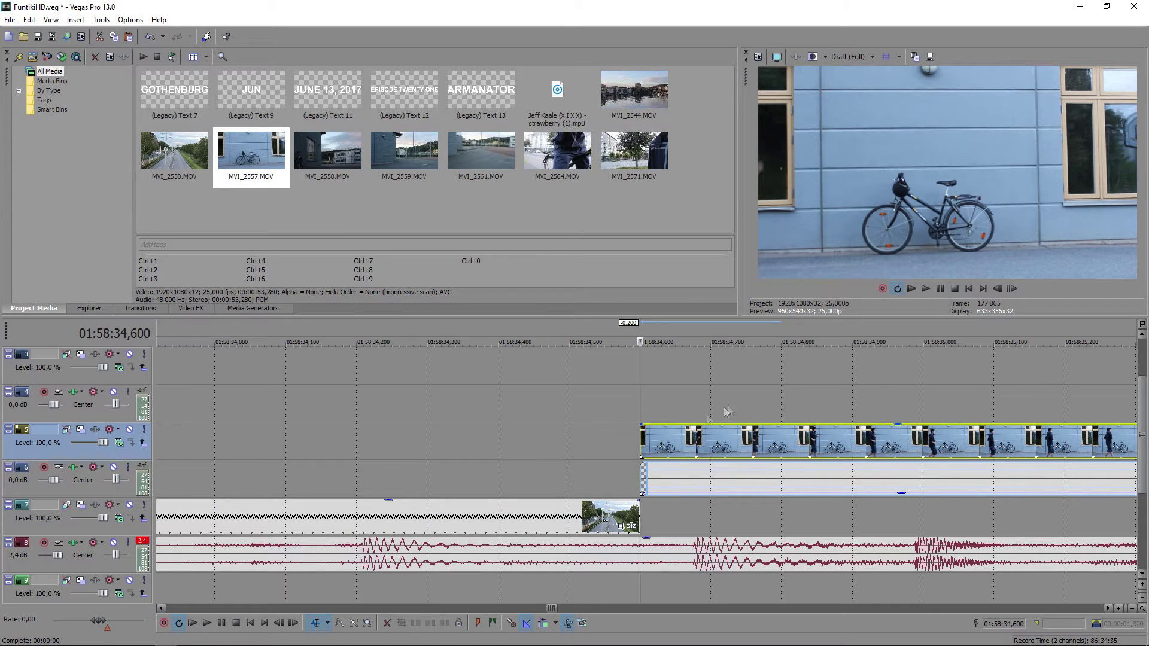
Play the bicycle clip and try splitting it at 01:58:36,040.
left_click(936, 291)
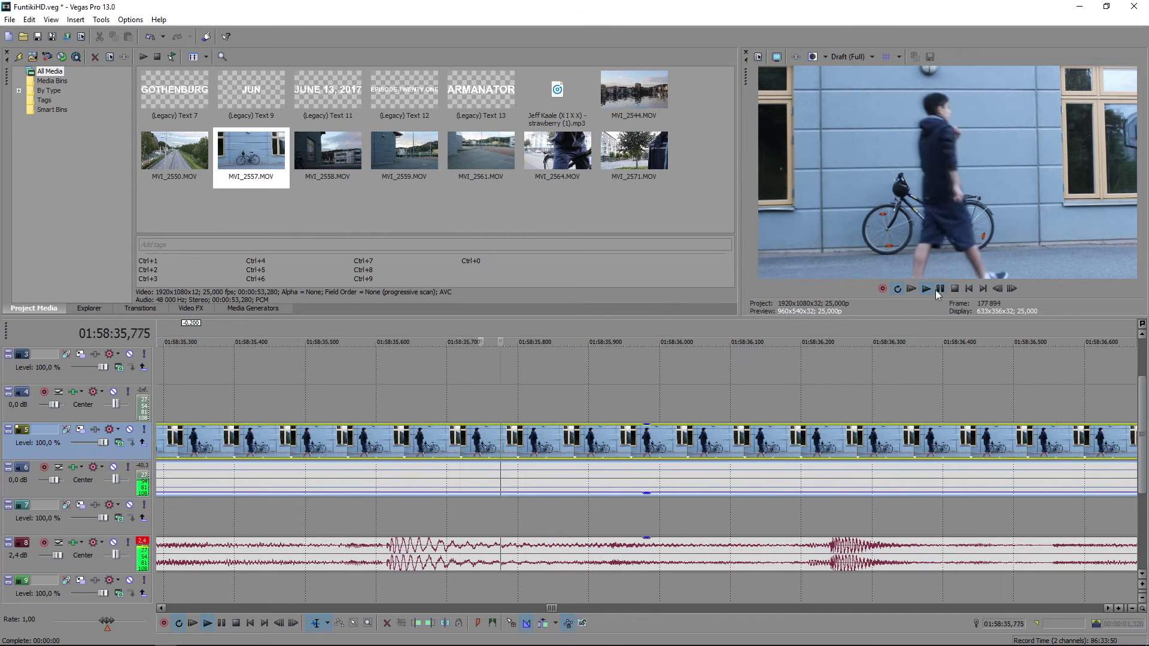
left_click(937, 290)
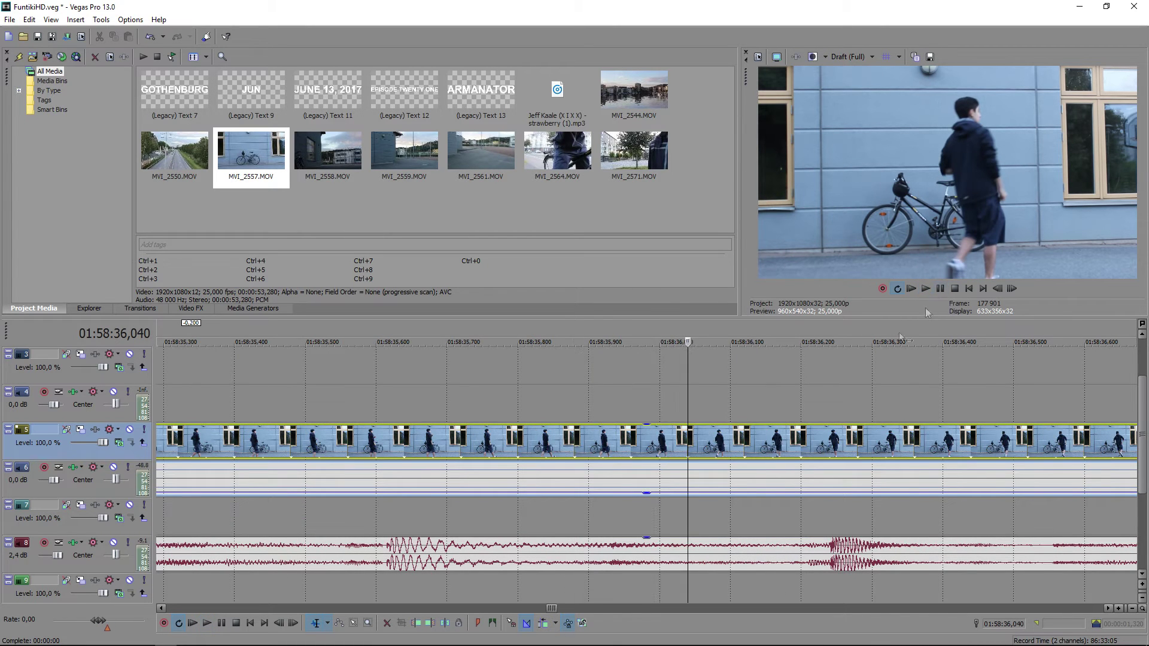
scroll(744, 418, "down", 4)
key("s")
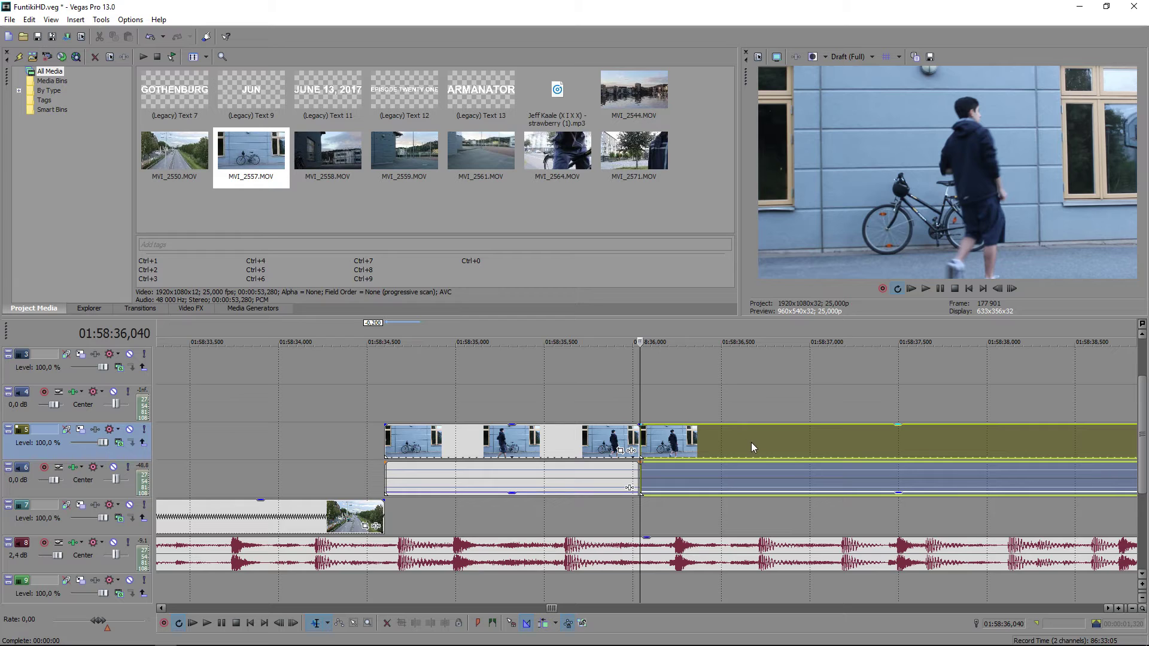
key("ctrl+z")
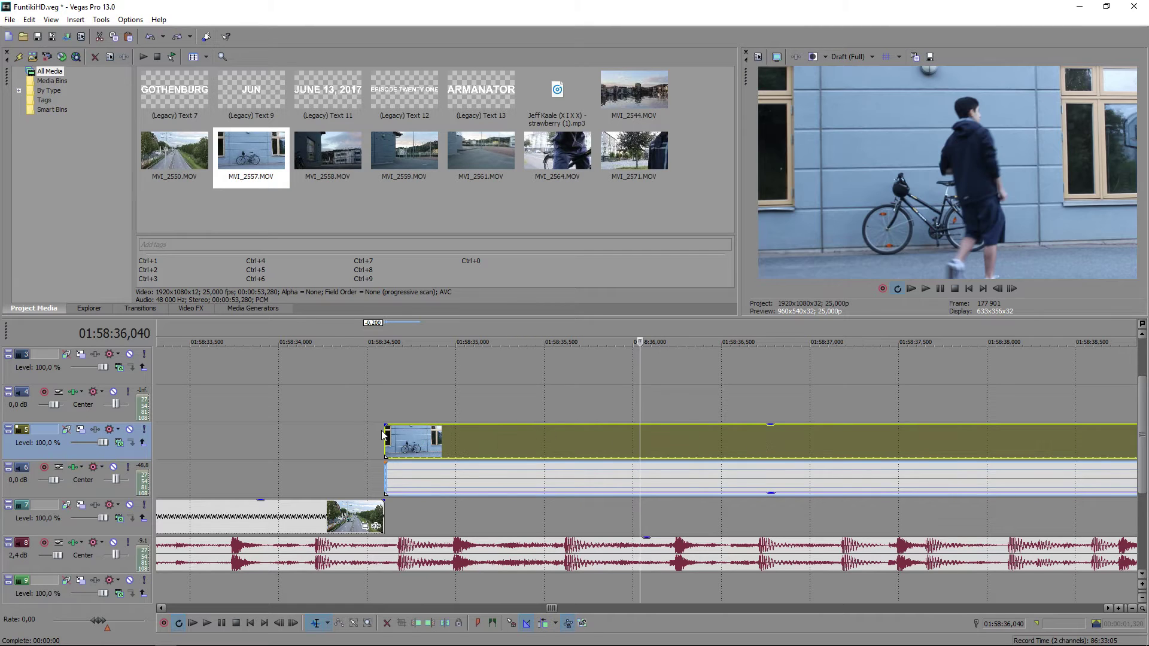
Play the bicycle clip from 01:58:36,040 and split it at 01:58:37,720.
left_click(955, 289)
left_click(940, 290)
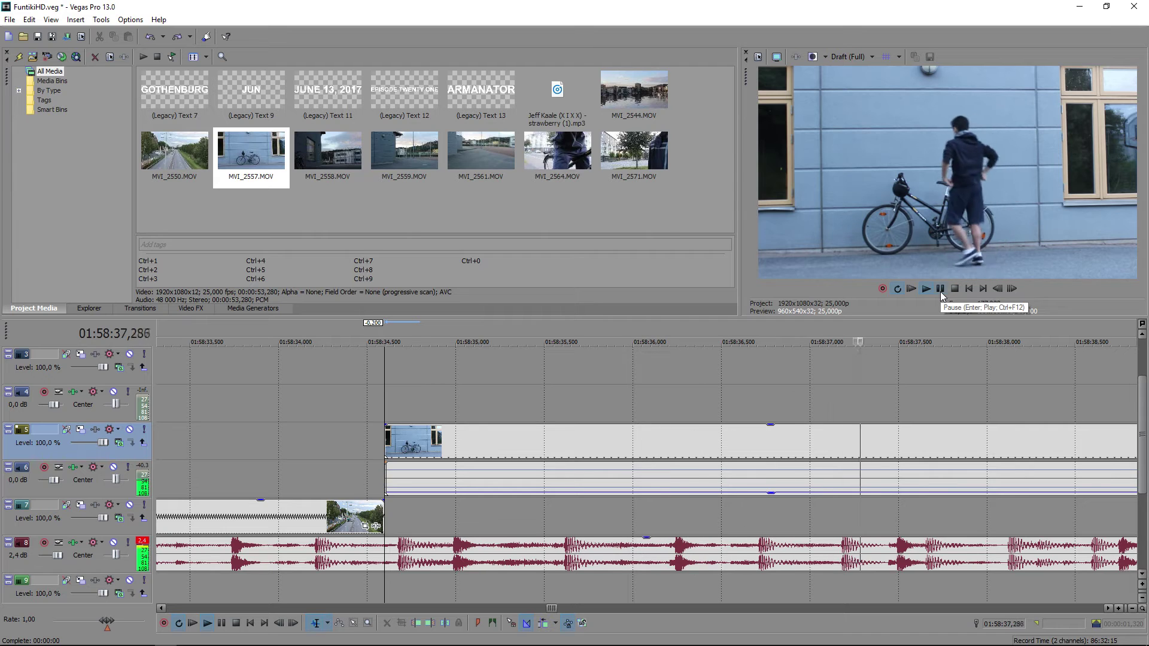
left_click(940, 292)
left_click(938, 435)
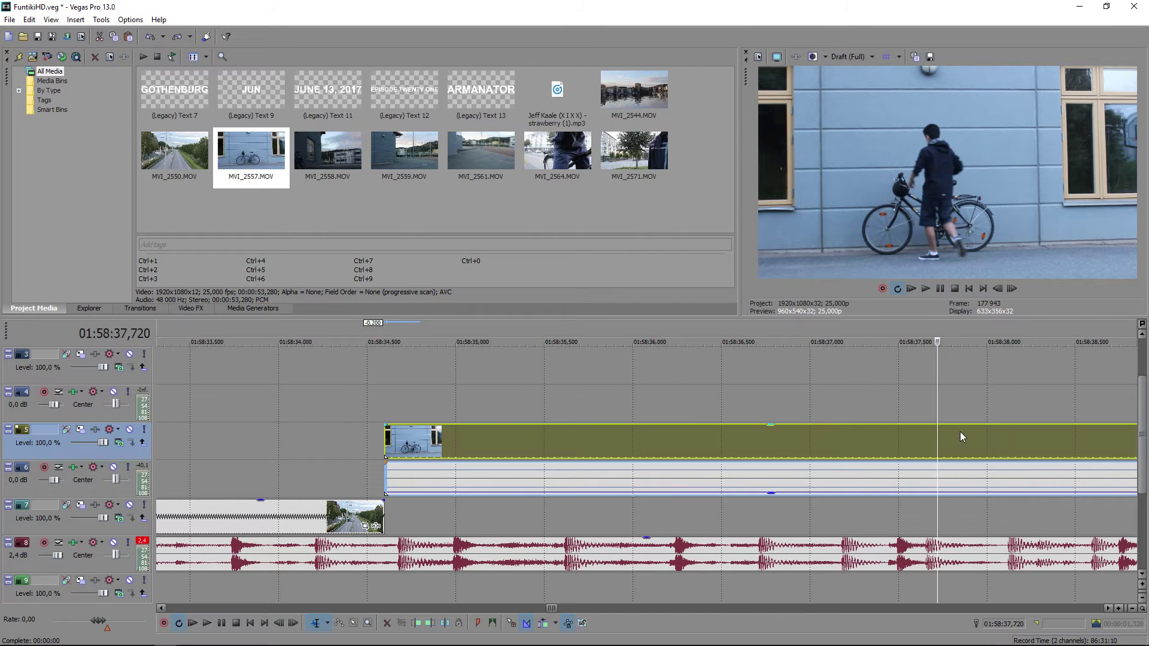
key("s")
Cut out the 1,120-second section following the 01:58:37,720 split and move the remaining bicycle footage back against the cut.
scroll(936, 428, "down", 5)
left_click(727, 443)
key("space")
left_click(713, 445)
left_click_drag(694, 444, 666, 437)
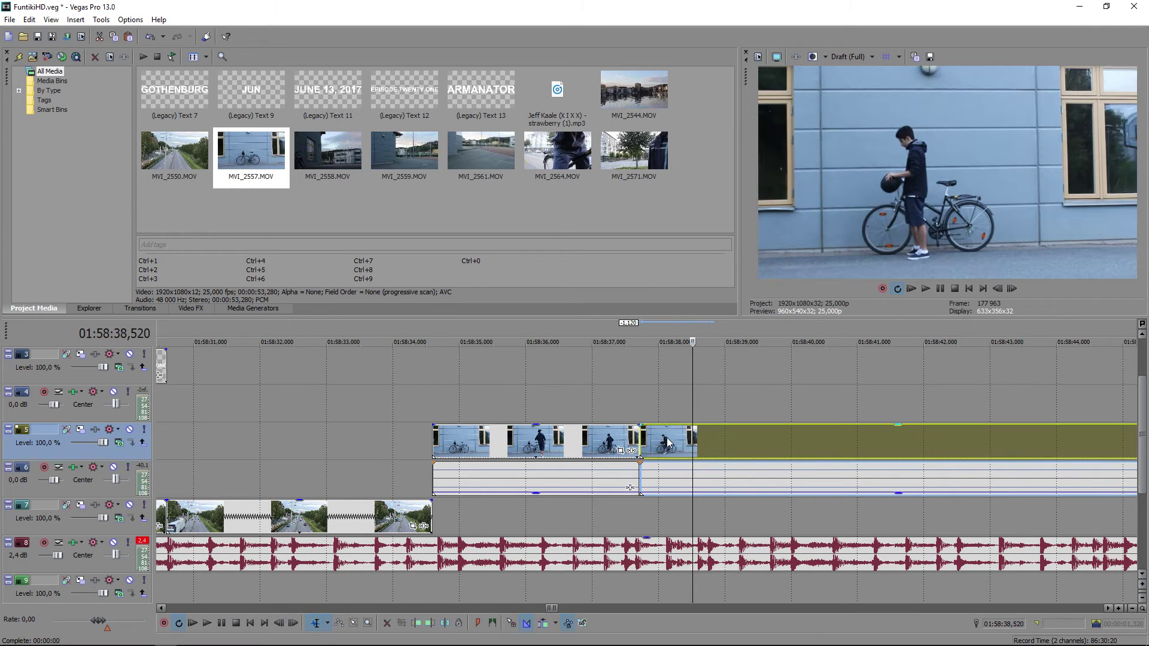
Play the bicycle footage across the first cut and split the remaining clip at about 01:58:38,840.
left_click(590, 446)
key("space")
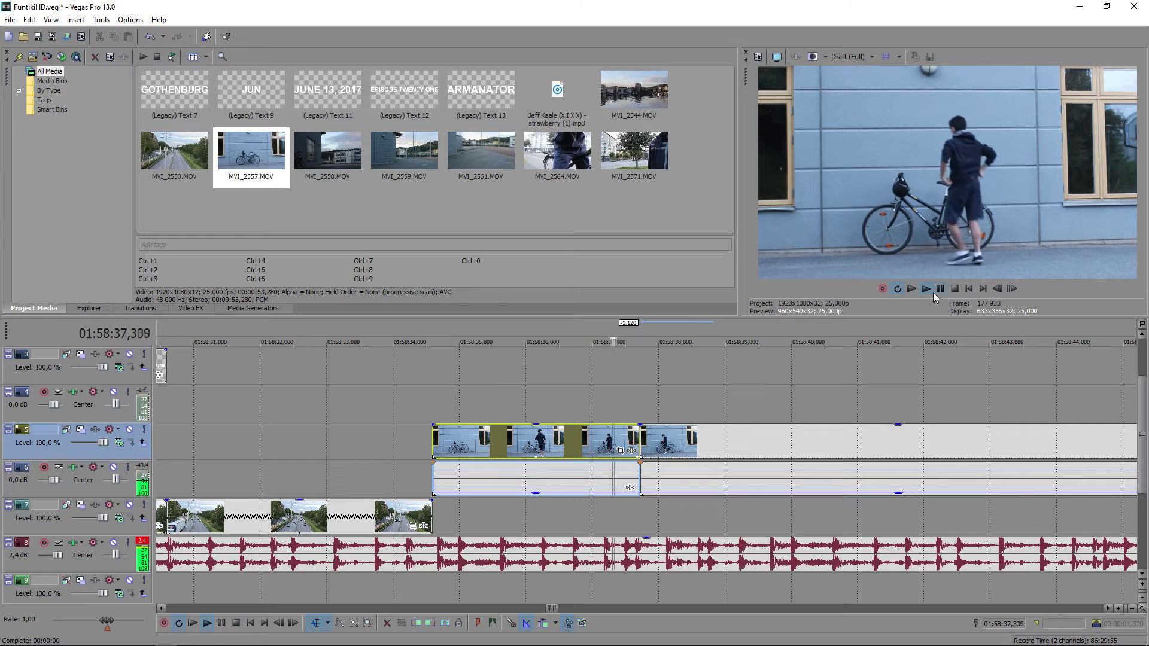
key("Return")
key("s")
Split the last bicycle clip at 01:58:41,400, delete the part before the cut, and move the rest back by 2,560 seconds.
key("space")
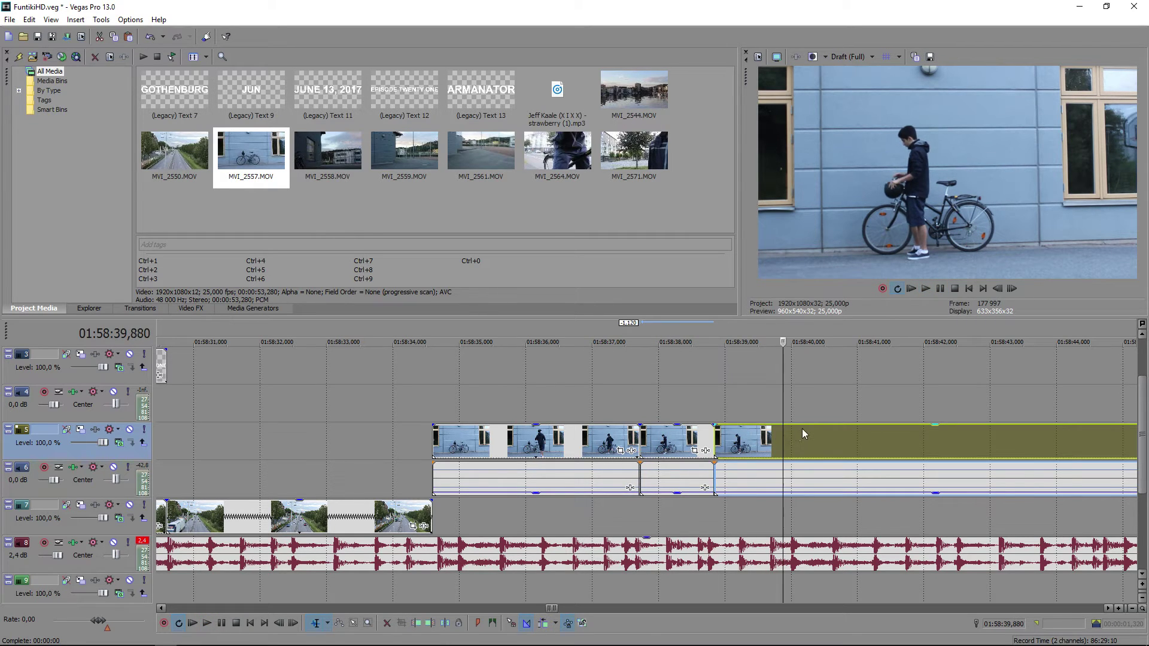
key("Return")
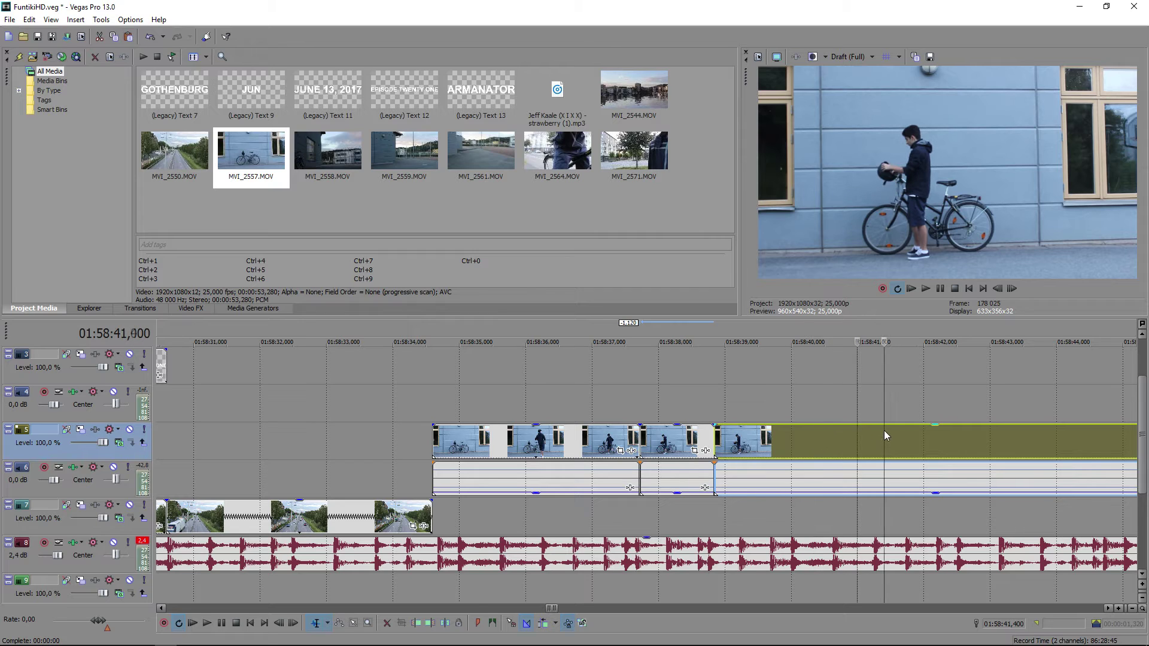
key("s")
left_click(842, 446)
key("Delete")
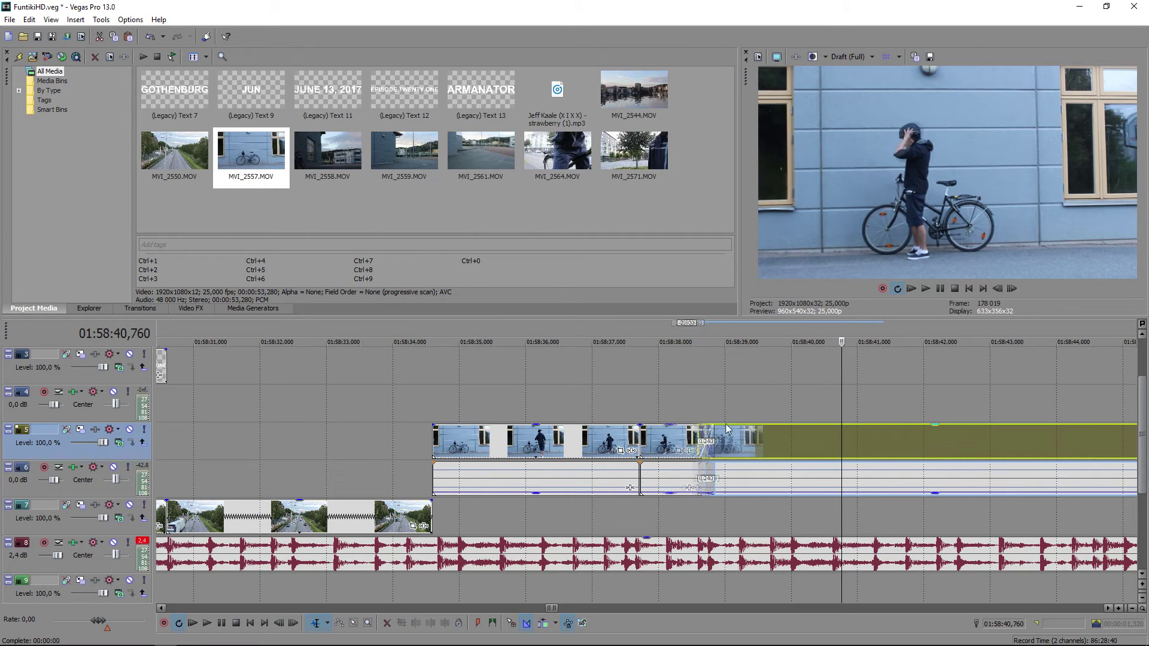
Play the bicycle sequence and split its last clip on track 5 at about 01:58:39,600.
left_click(560, 445)
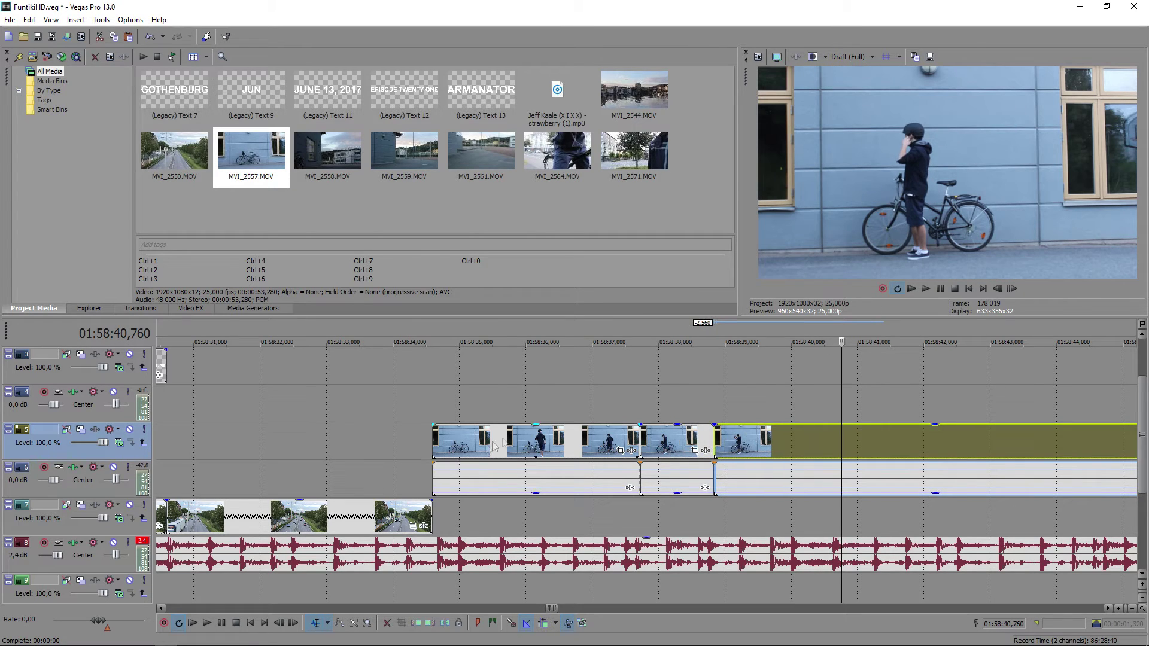
left_click(939, 293)
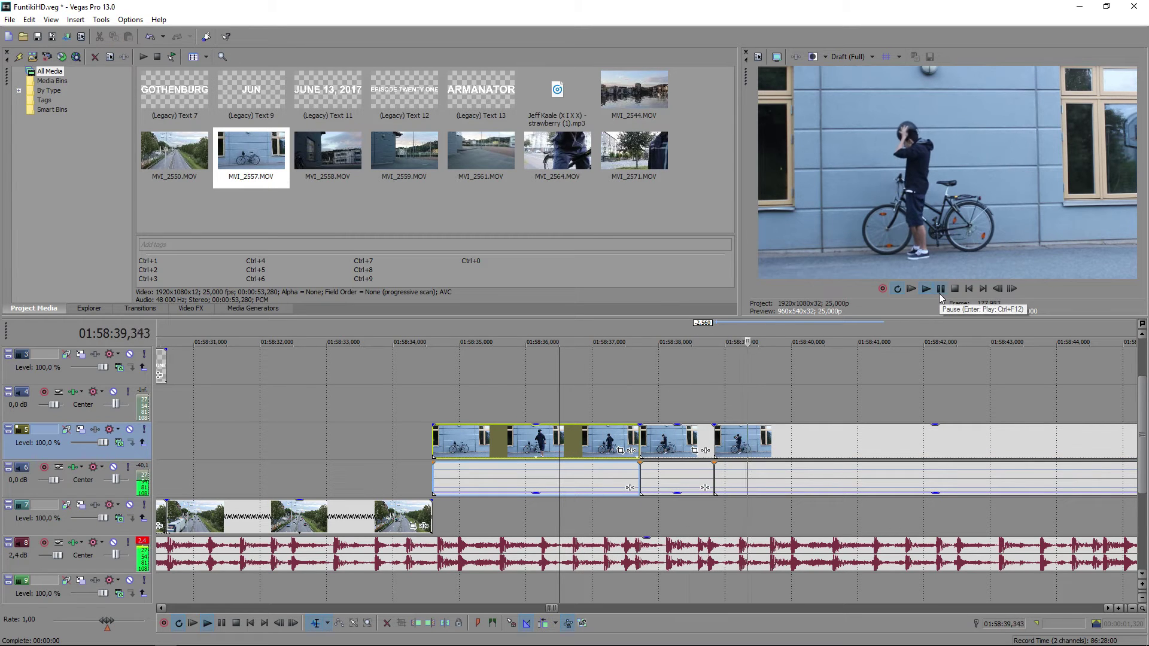
left_click(939, 293)
left_click(764, 443)
key("s")
Split the last bicycle clip at about 01:58:44,000, delete the part before the cut, and move the rest back by 4,000 seconds.
left_click(811, 446)
left_click_drag(857, 447, 1057, 447)
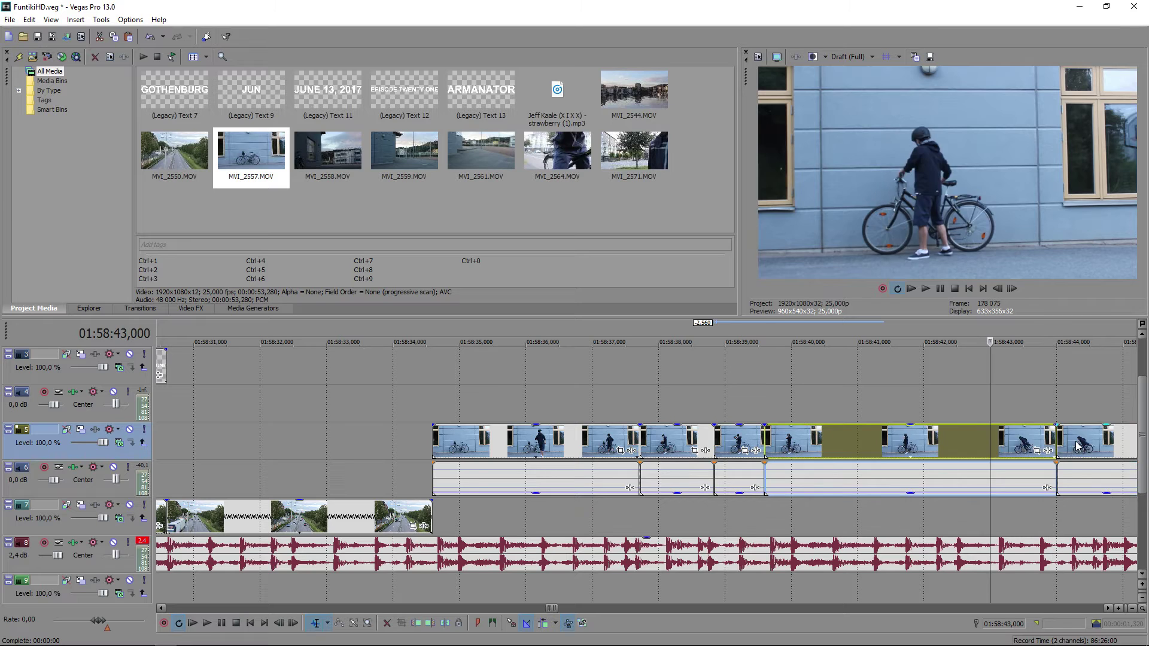
left_click_drag(740, 449, 757, 449)
key("ctrl+z")
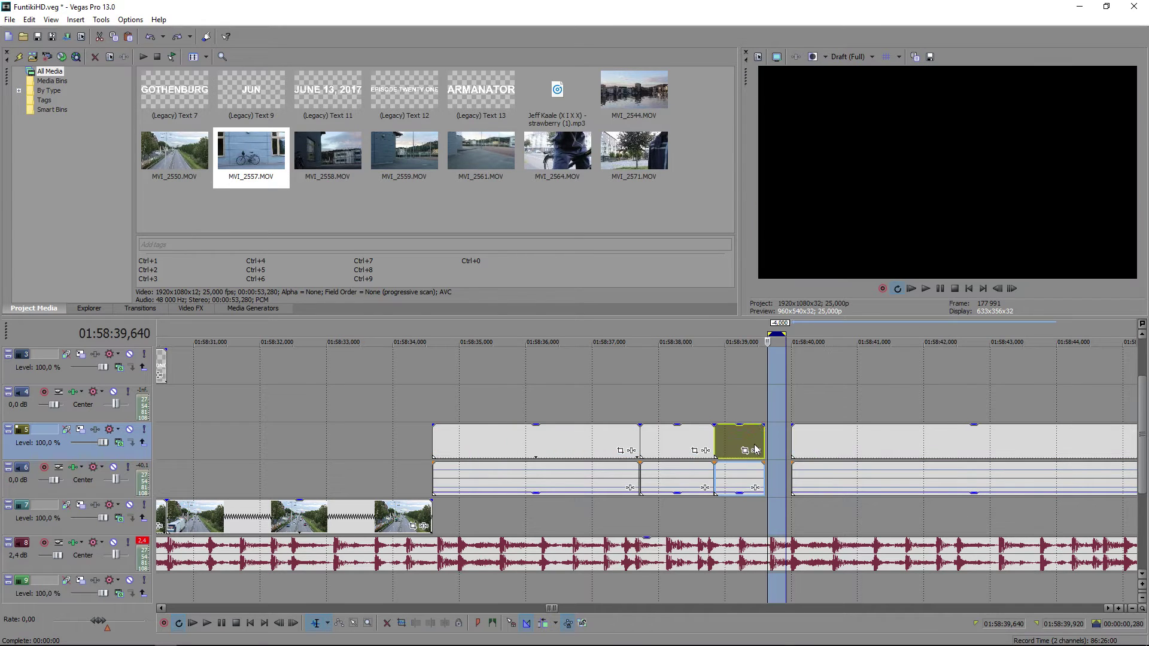
Move the time selection back to about 01:58:32,600 and shift the last bicycle clip back by 0,400 seconds to close the gap.
left_click(769, 356)
left_click_drag(778, 333, 308, 334)
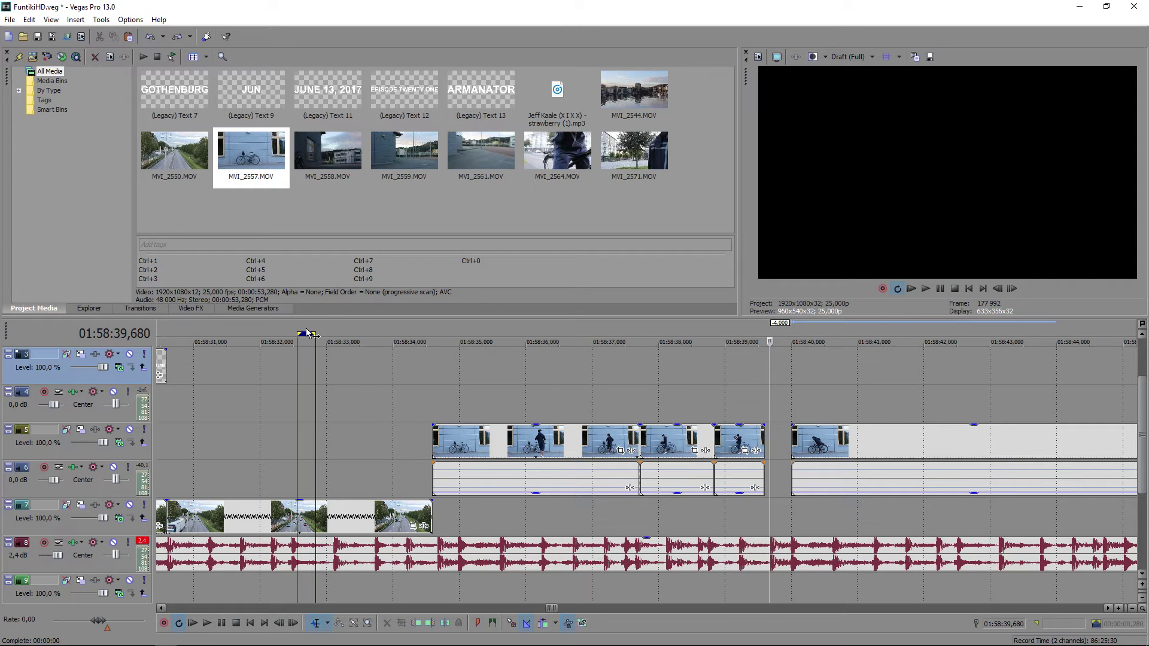
left_click_drag(815, 446, 788, 444)
Play the sequence, split the last bicycle clip at about 01:58:40,360, remove the unwanted section, and move the rest against the cut.
left_click(690, 407)
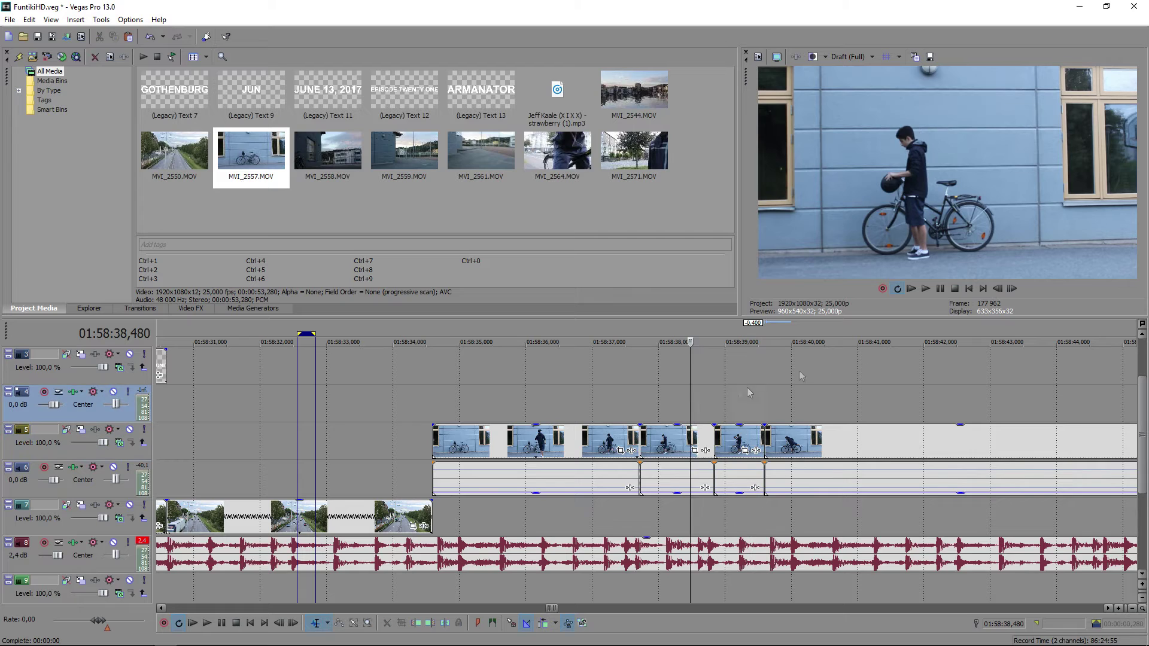
left_click(936, 289)
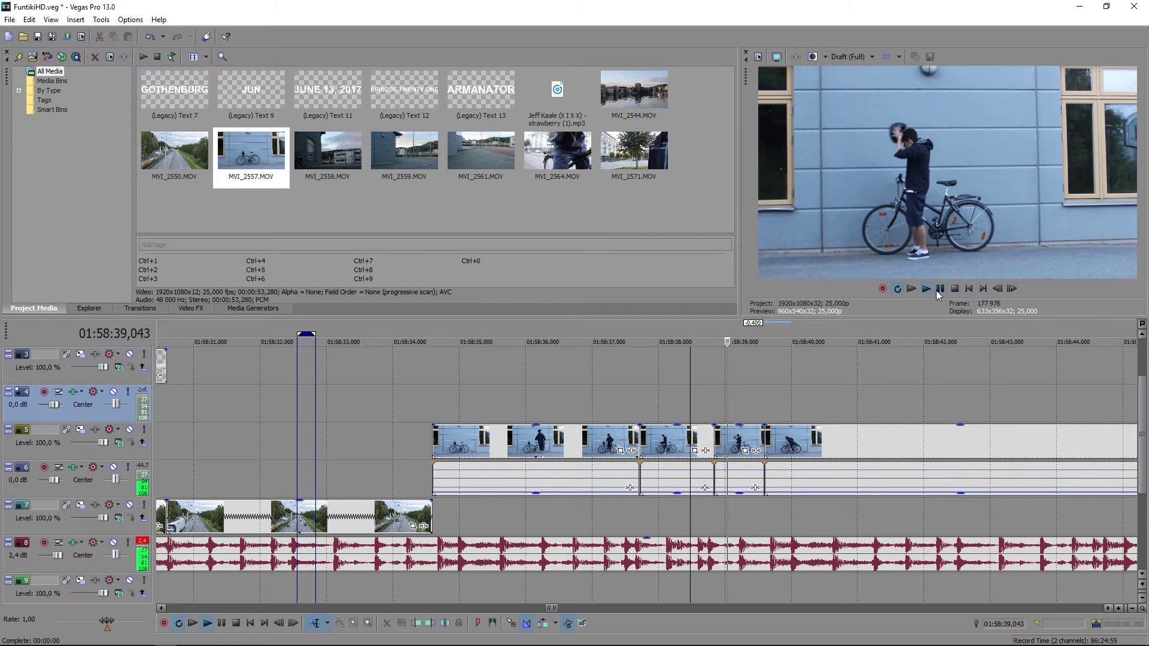
left_click(937, 290)
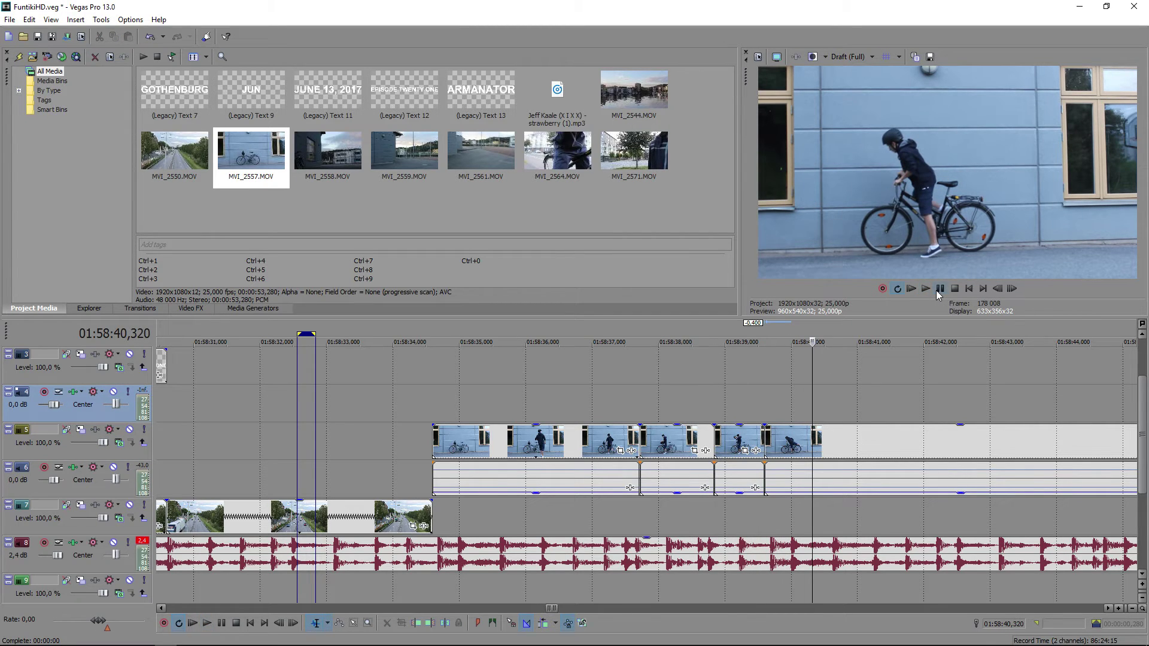
left_click(821, 444)
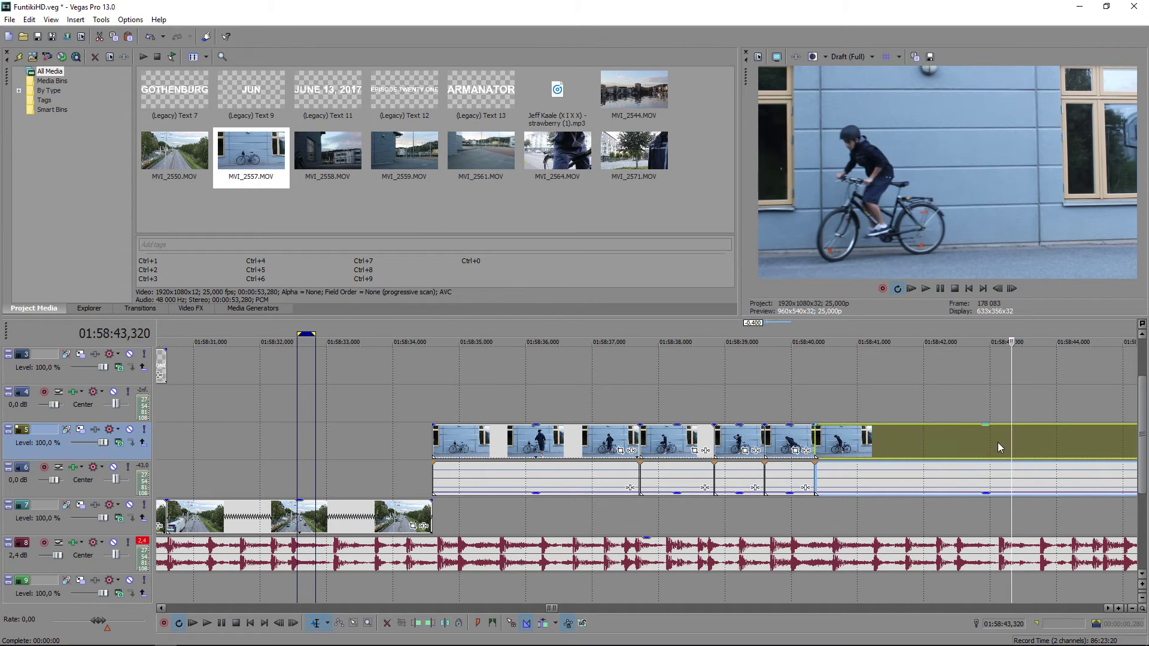
mouse_move(815, 443)
left_mouse_down()
mouse_move(996, 443)
mouse_move(830, 443)
left_mouse_up()
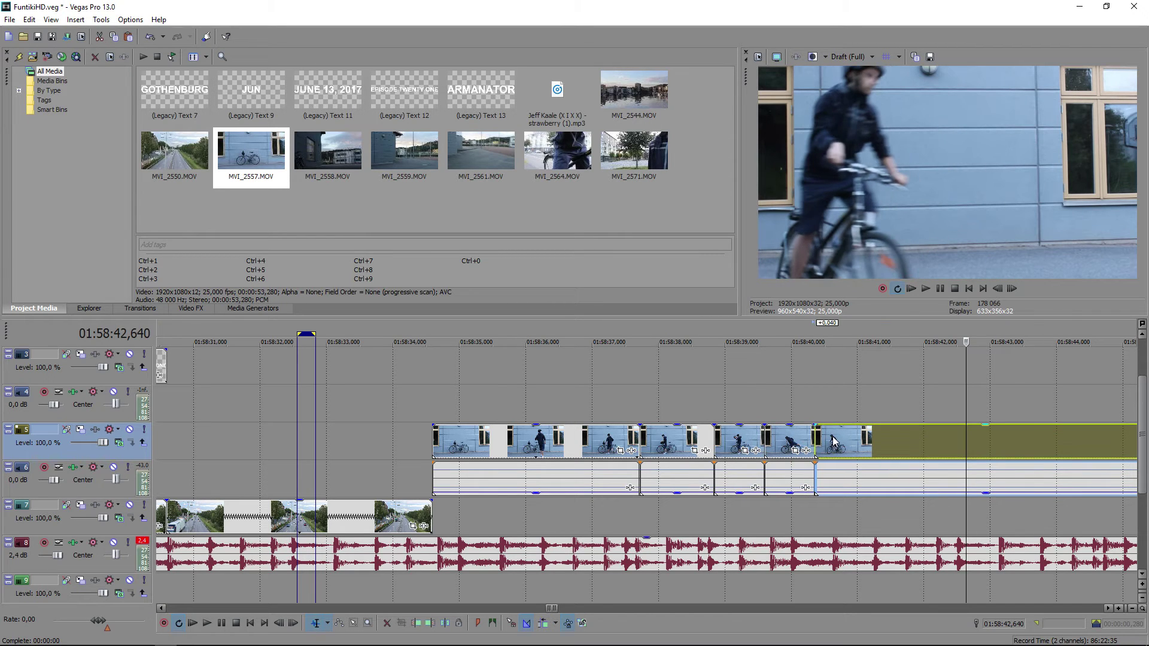
Play the ride-off footage and split the last bicycle clip at 01:58:41,200.
left_click(680, 443)
key("space")
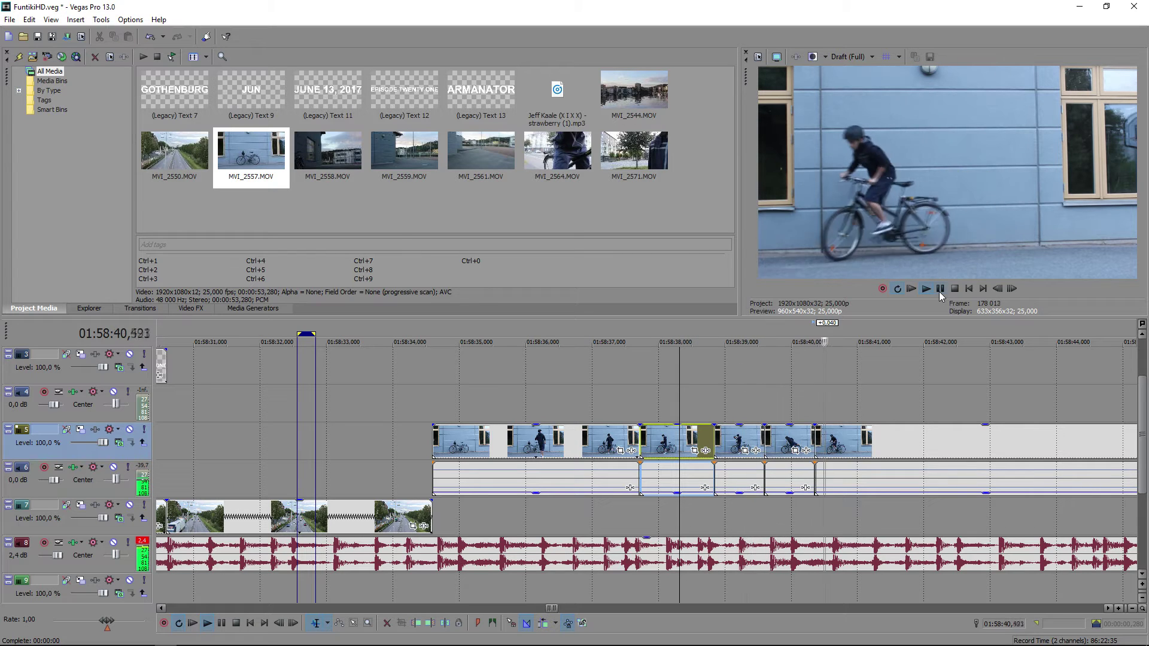
left_click(939, 292)
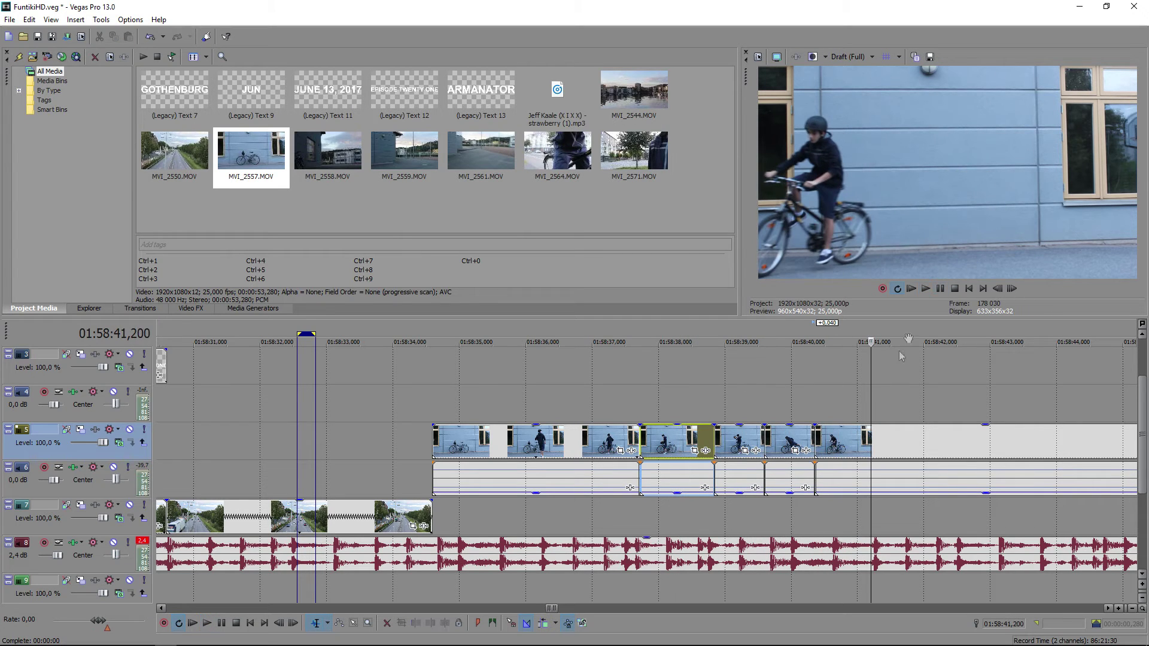
left_click(870, 438)
key("s")
Split the last bicycle clip at about 01:58:42,720, delete the part before the cut, and move the rest back by 1,520 seconds.
left_click(1017, 439)
left_click(995, 444)
left_click(979, 443)
left_click(963, 443)
left_click(970, 439)
key("s")
left_click(944, 444)
key("Delete")
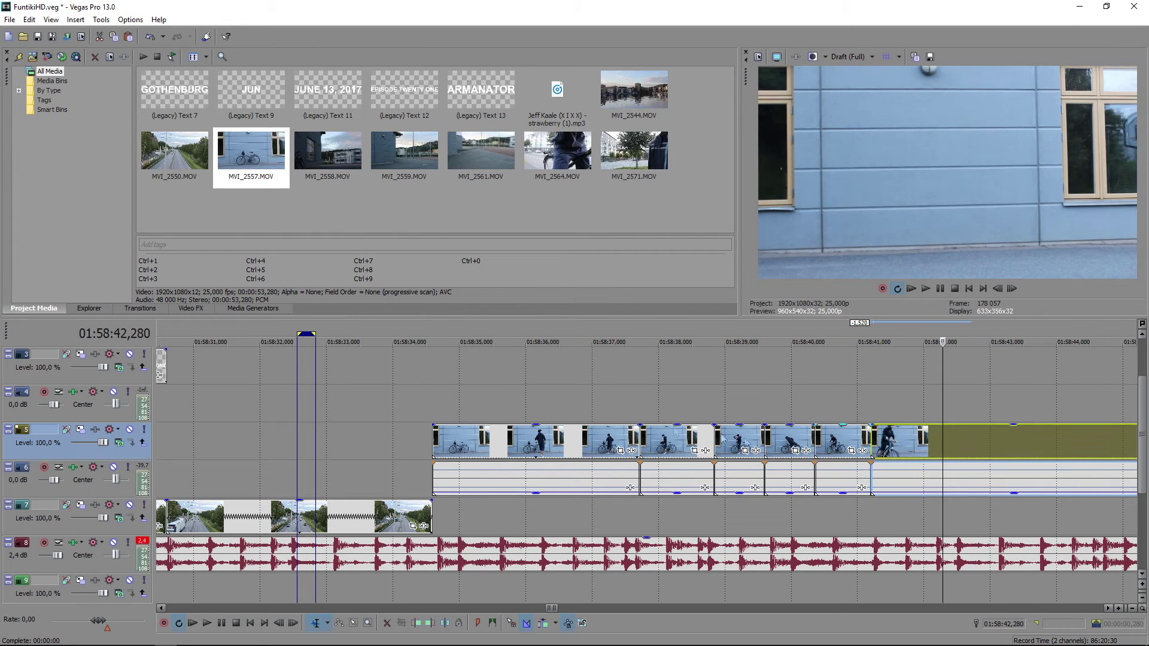
Play the latest cuts and split the last bicycle clip at 01:58:41,880.
left_click(795, 397)
key("space")
left_click(940, 289)
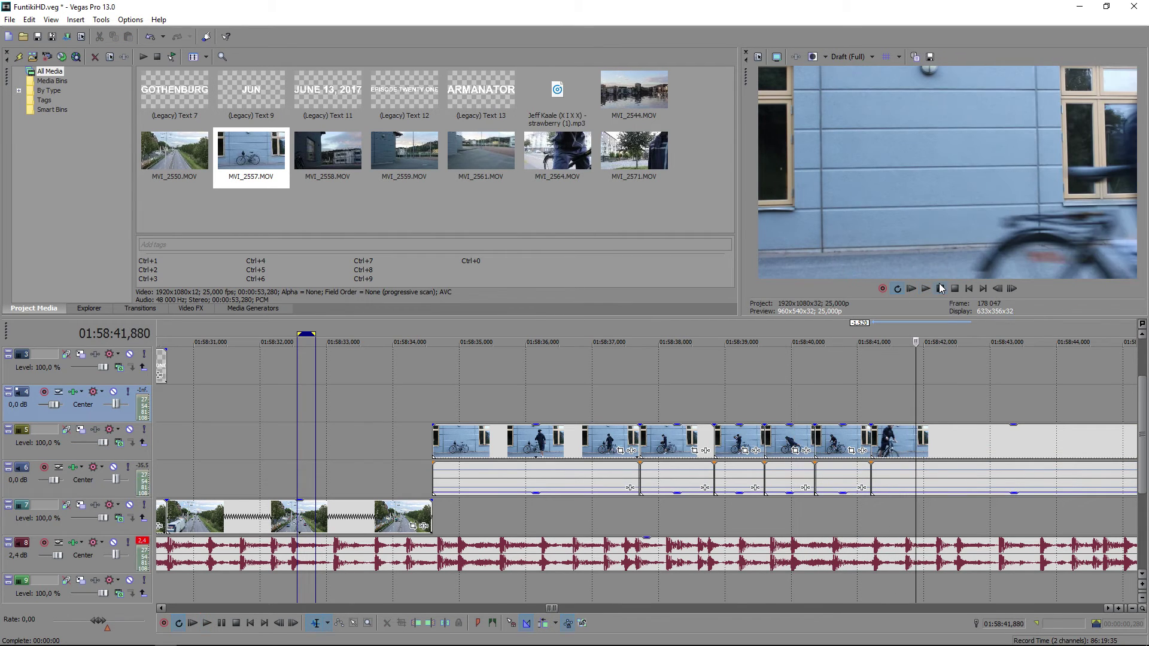
left_click(915, 441)
key("s")
Split the last bicycle clip at 01:58:42,400 and delete all of its footage after the cut.
left_click(952, 446)
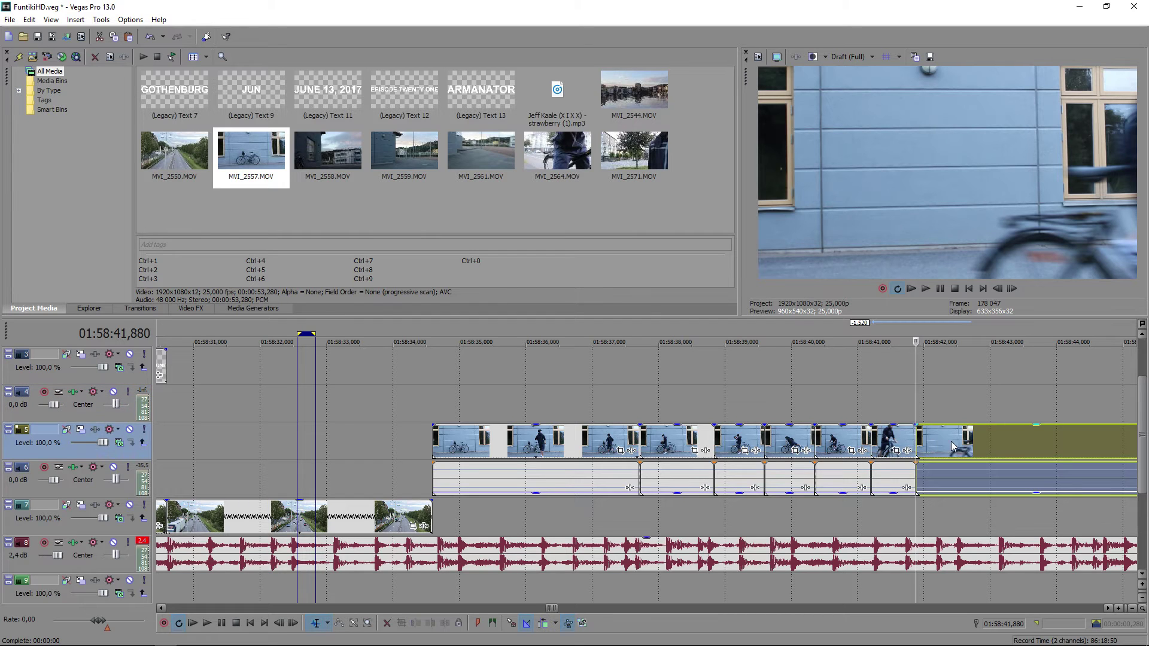
key("s")
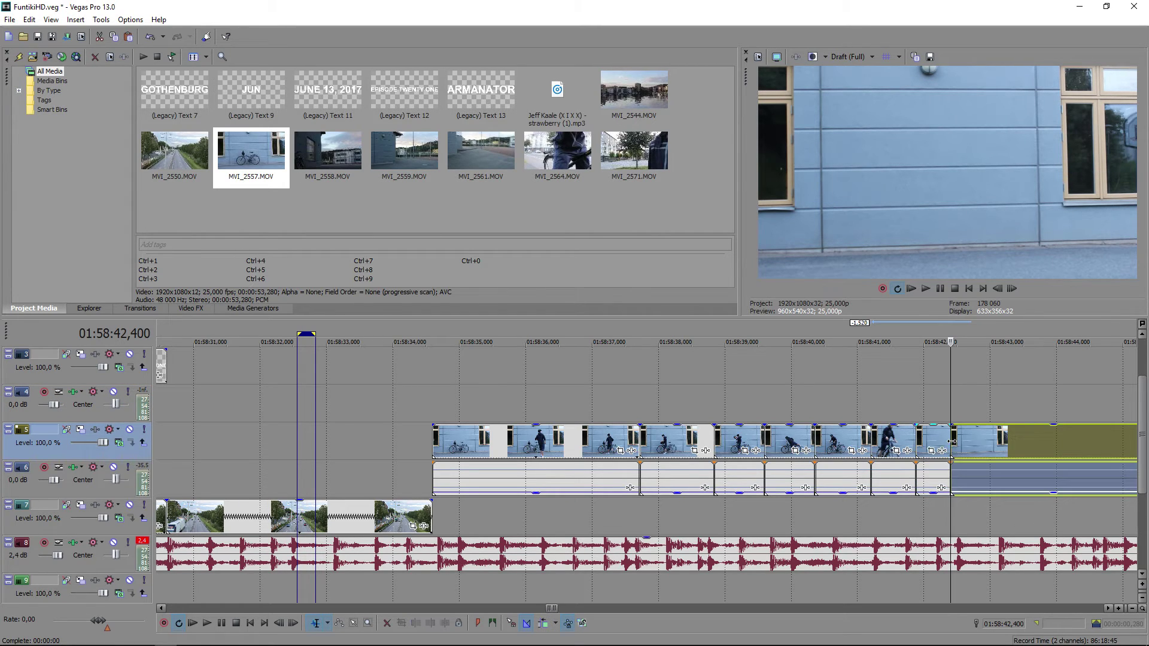
scroll(944, 446, "down", 8)
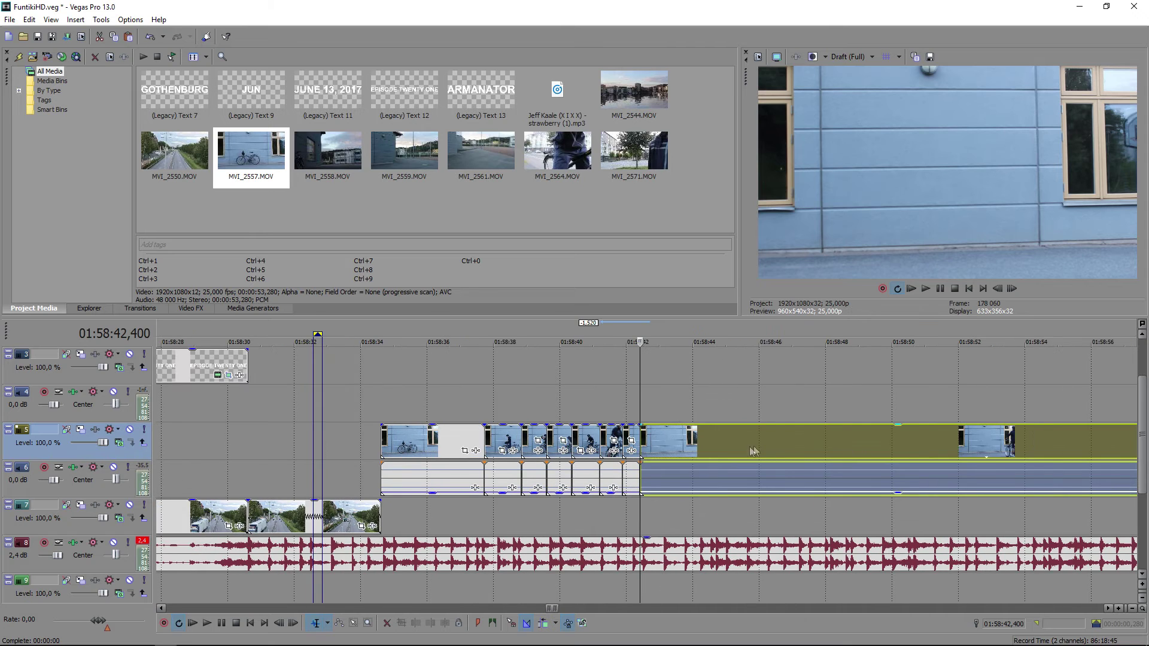
key("Delete")
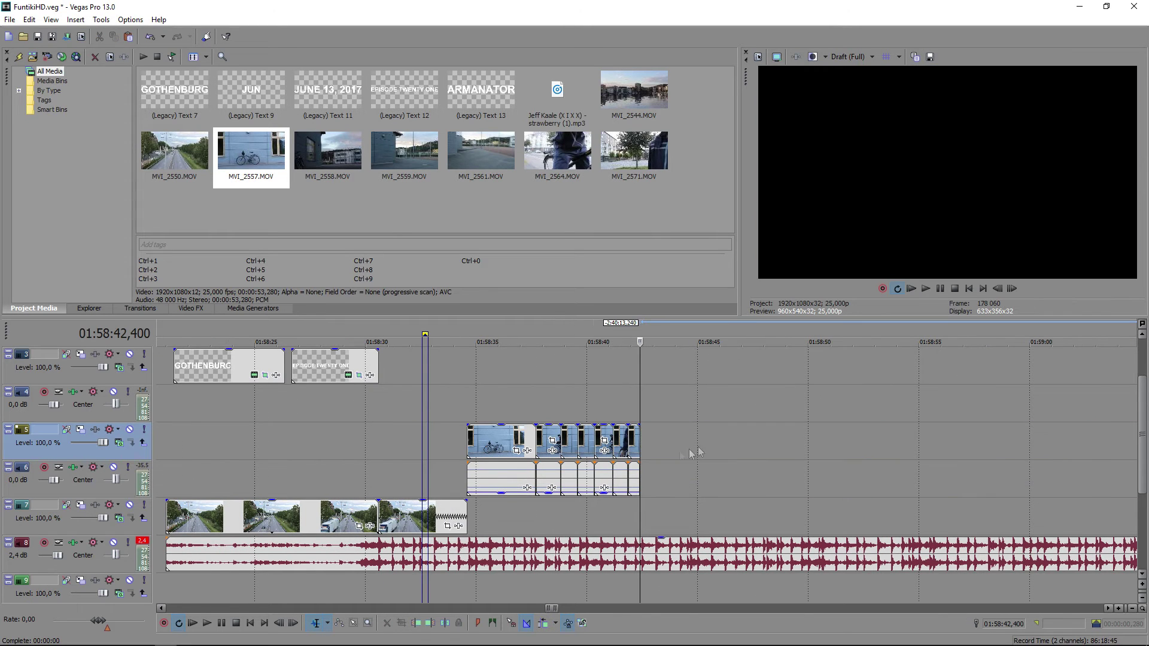
Play the end of the bicycle sequence and delete its last short clip on track 5.
scroll(596, 447, "up", 6)
left_click(555, 443)
left_click(926, 289)
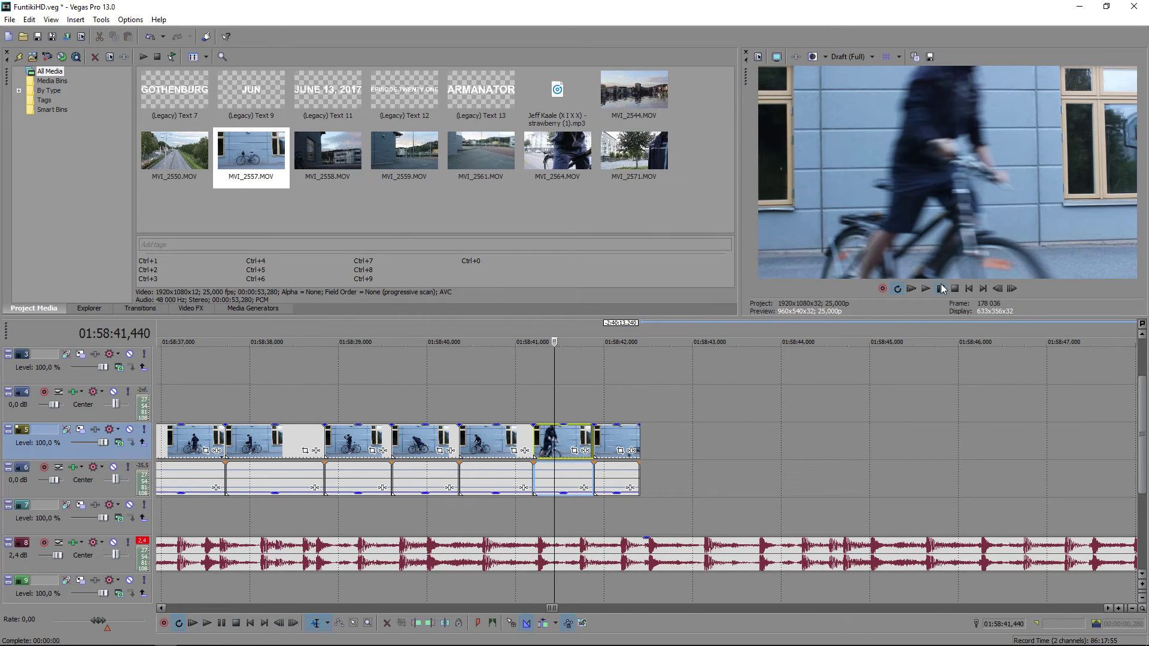
key("space")
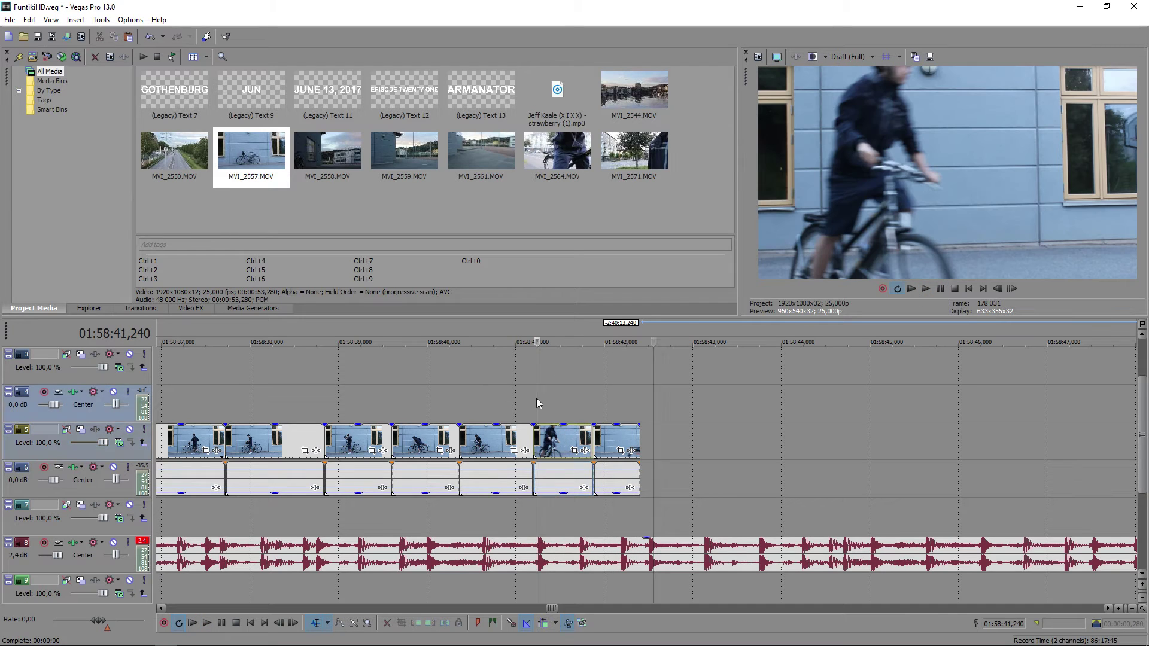
left_click(937, 290)
key("Return")
left_click(610, 431)
key("Delete")
Try to extend the end of the last bicycle clip, and move the stray time selection past the clips.
left_click(572, 442)
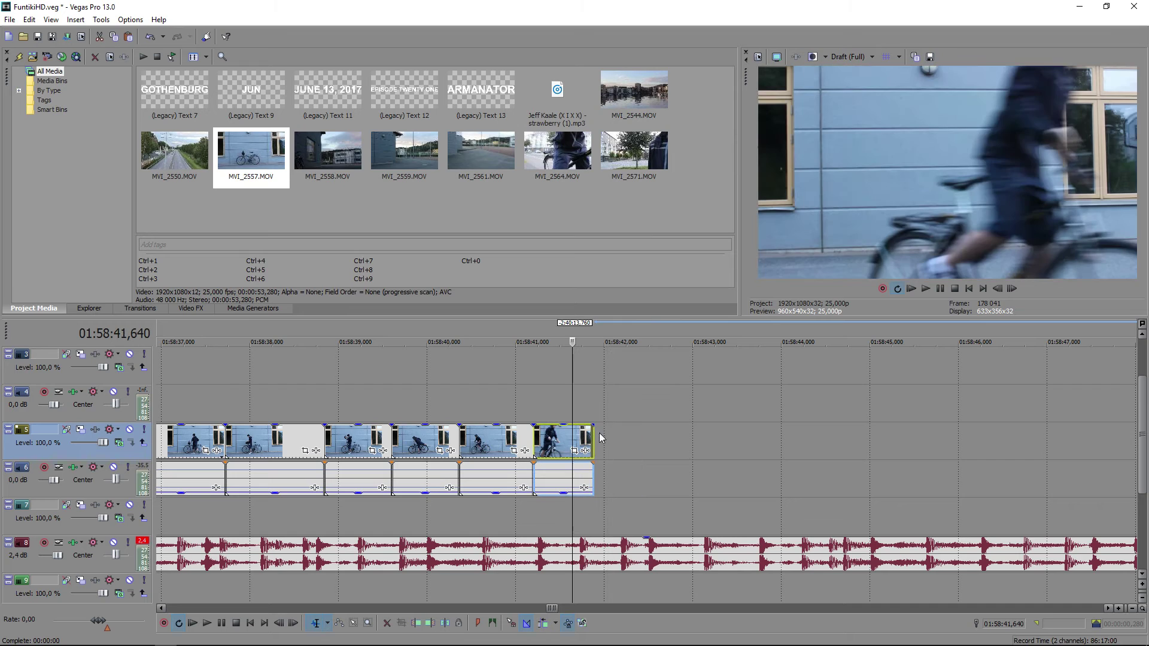
left_click_drag(595, 433, 651, 435)
left_click(583, 386)
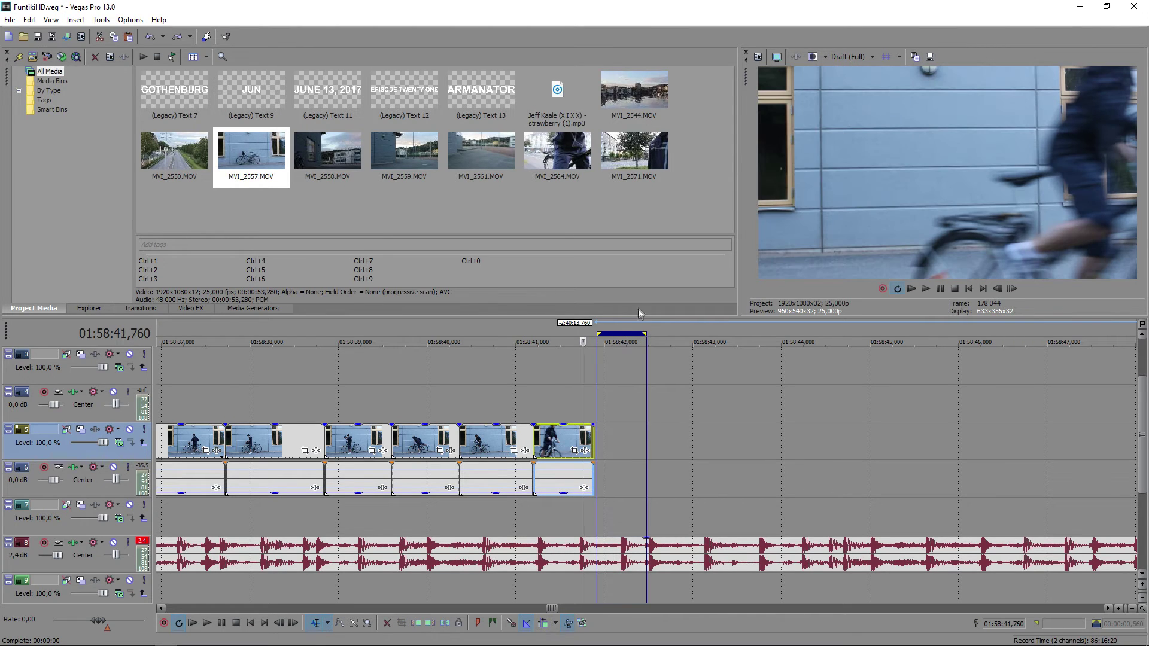
left_click_drag(621, 334, 759, 336)
left_click(543, 397)
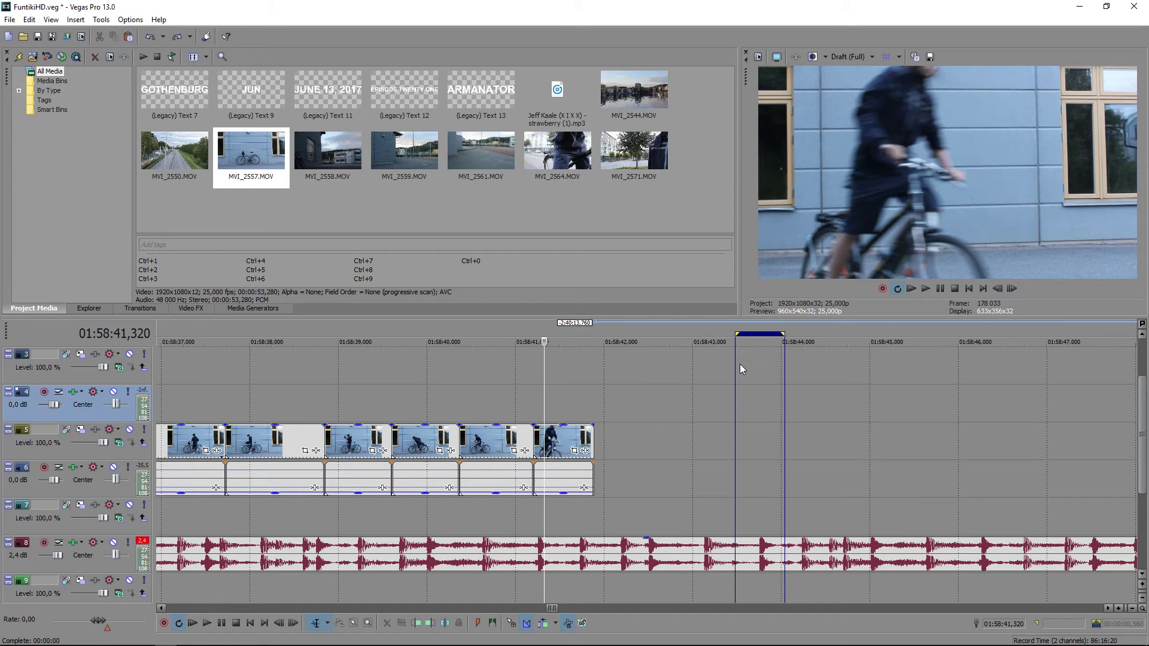
left_click_drag(736, 333, 930, 333)
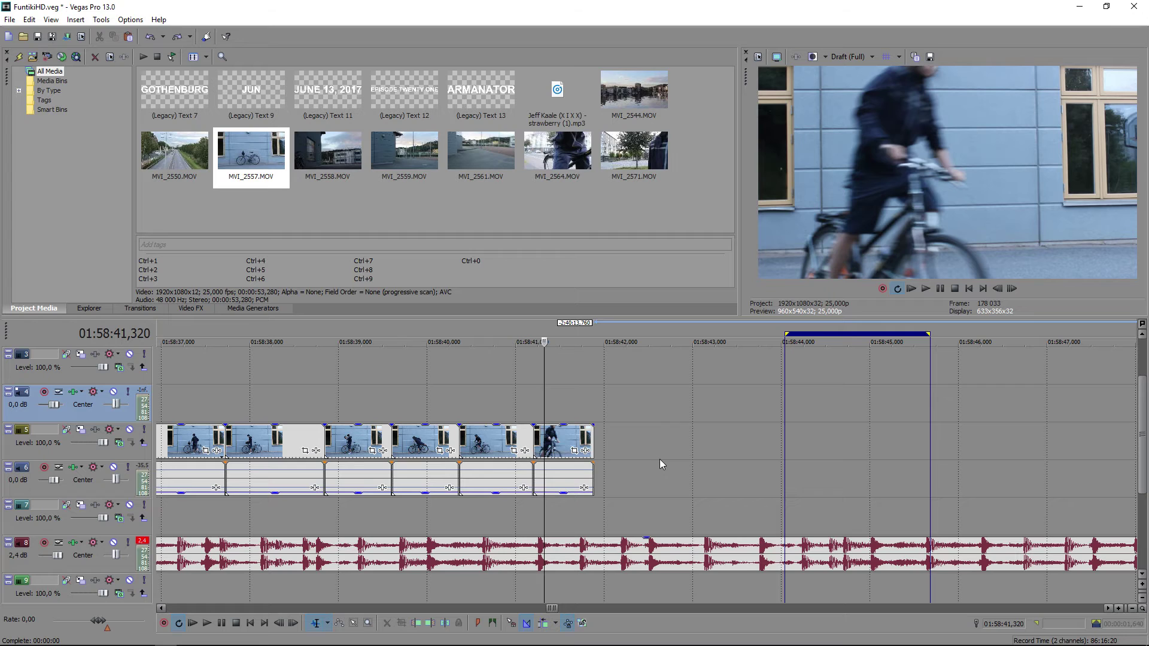
Extend the end of the last bicycle clip by 0,360 seconds and split the clip at about 01:58:41,480.
left_click_drag(595, 435, 625, 435)
left_click(942, 289)
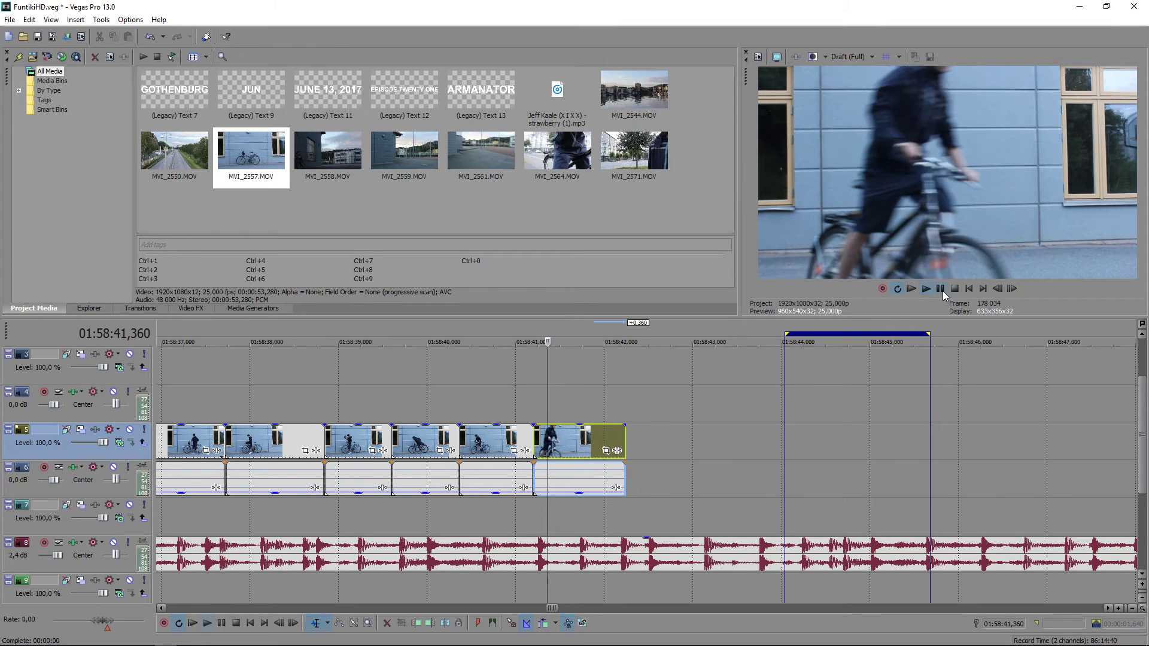
key("s")
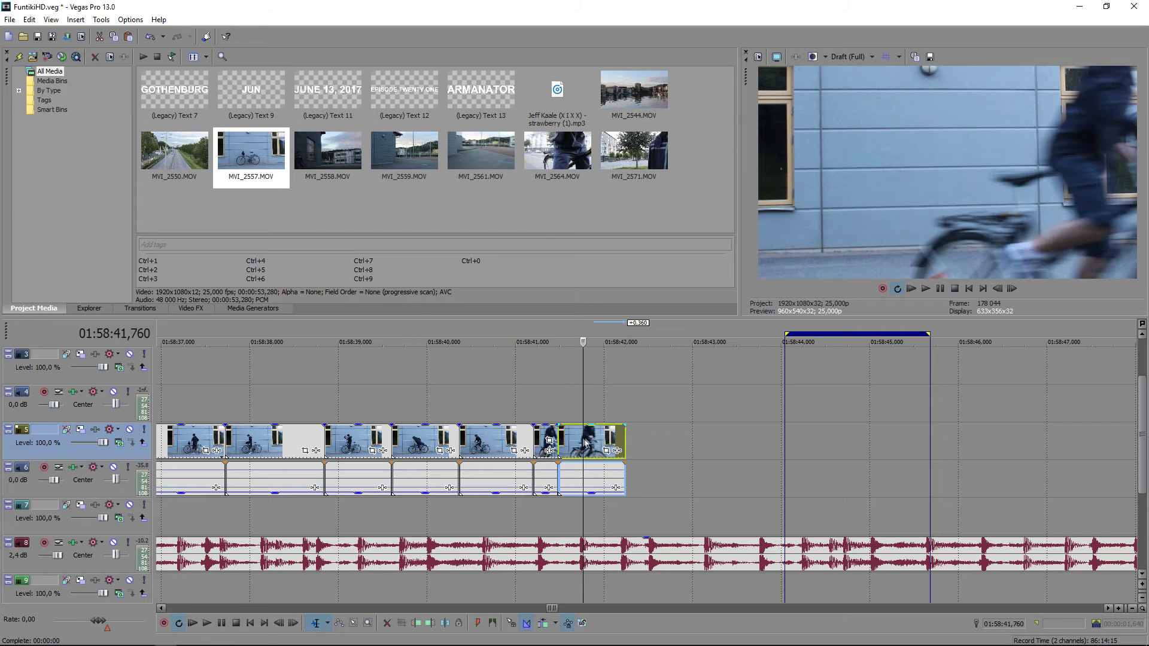
Split the last bicycle clip again at about 01:58:41,800 and delete the section between the two cuts.
double_click(591, 443)
key("s")
left_click(573, 444)
key("Delete")
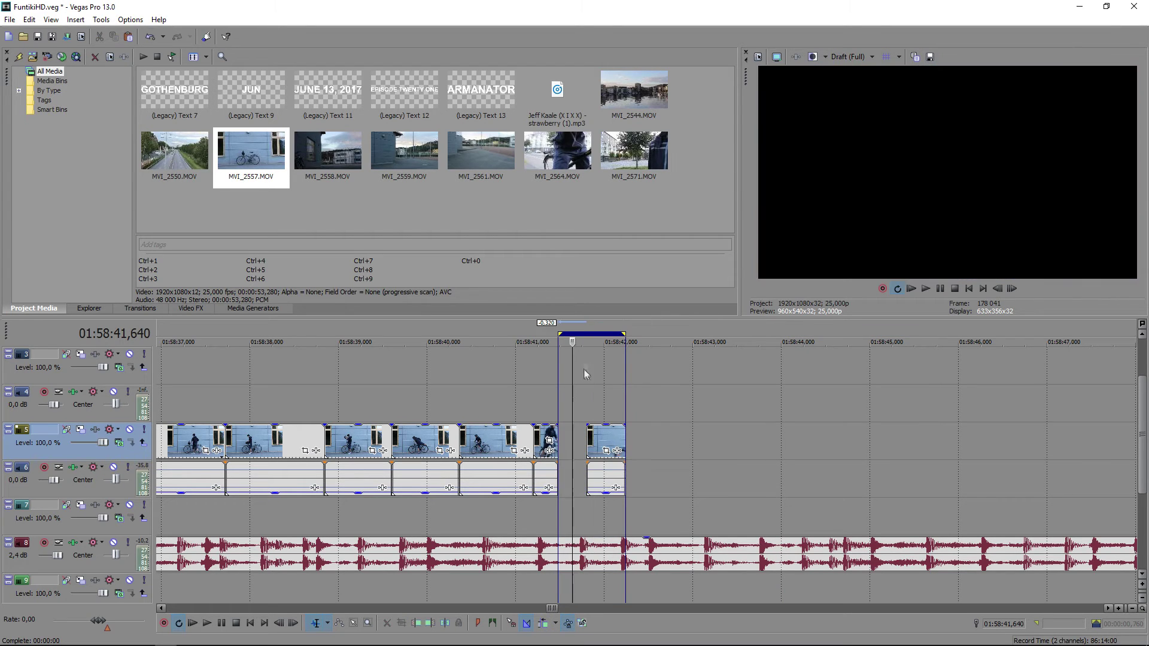
Move the time selection past the clips and shift the last bicycle piece back to close the gap.
left_click_drag(574, 334, 759, 340)
left_click_drag(596, 438, 567, 438)
left_click(507, 443)
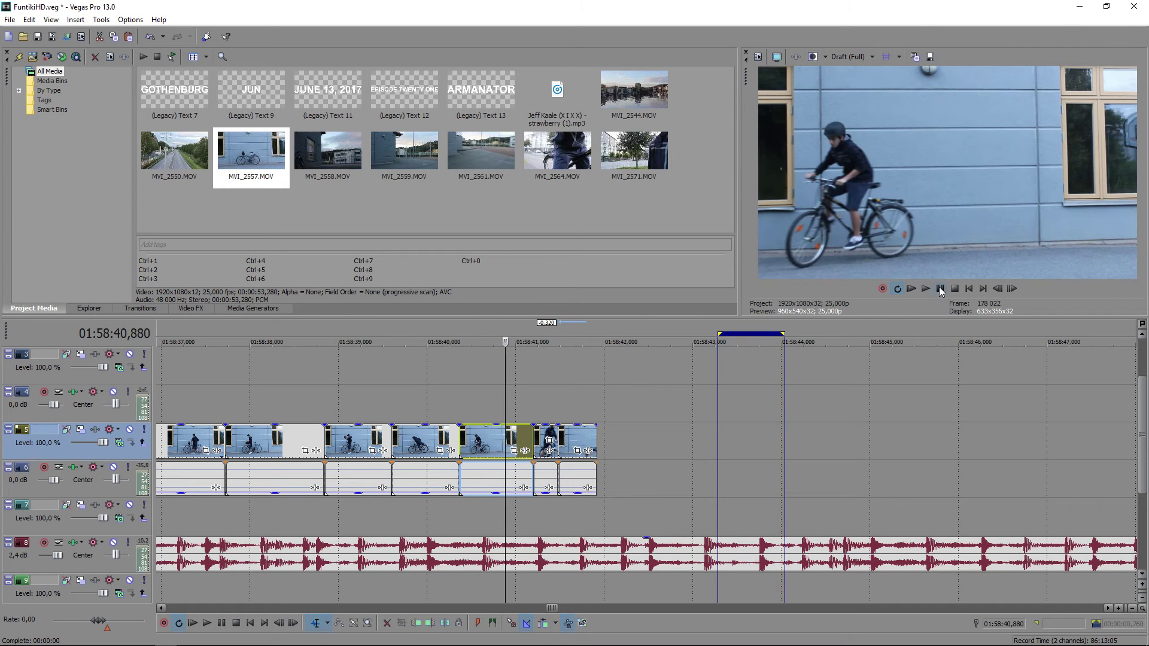
Play back the last bicycle pieces and add MVI_2558.MOV after them on the bicycle track, at 01:58:42,000.
left_click(940, 289)
left_click(940, 289)
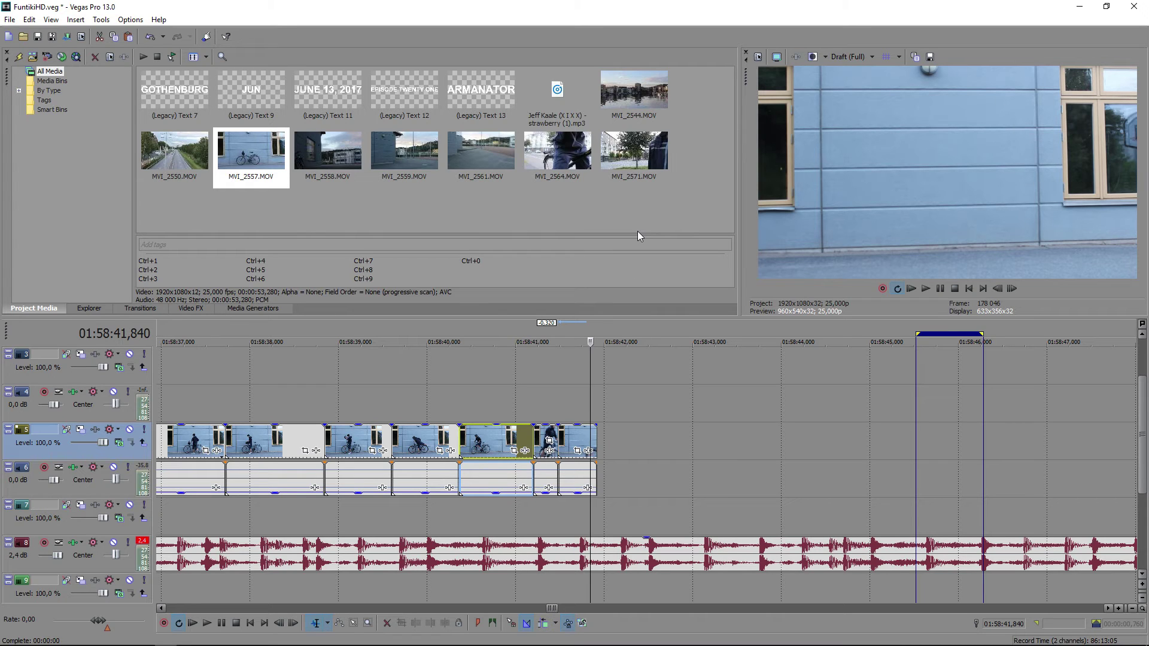
left_click(335, 144)
left_click_drag(615, 458, 616, 458)
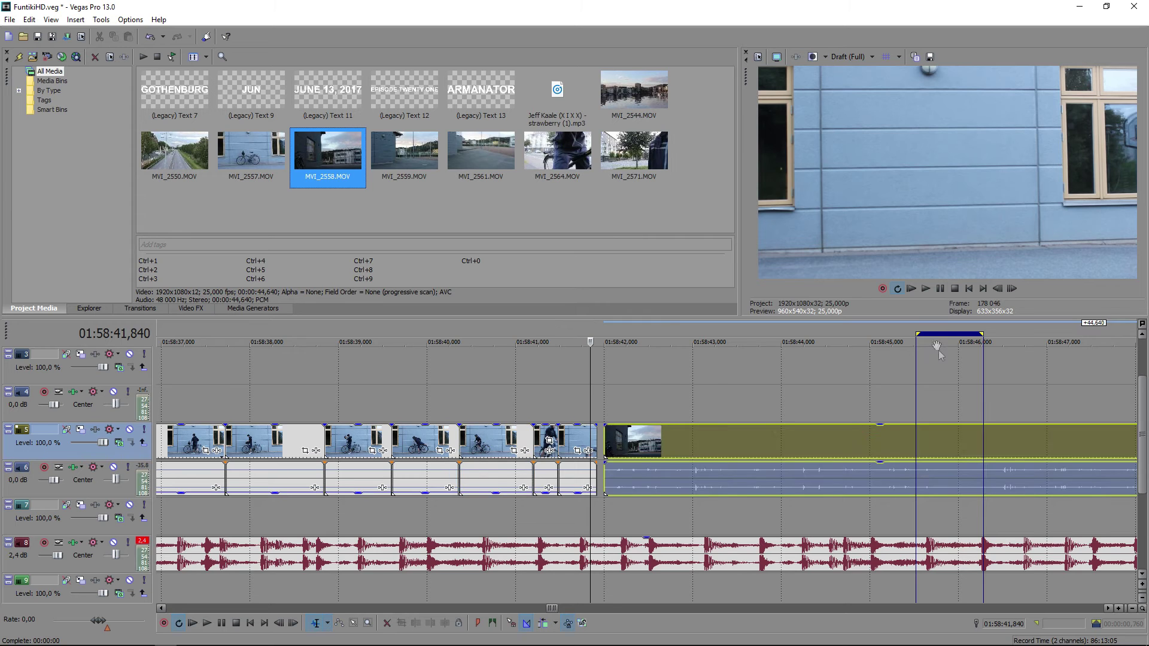
Skim the opening of the MVI_2558 clip at several points between 01:58:42 and 01:58:46.
scroll(700, 340, "down", 5)
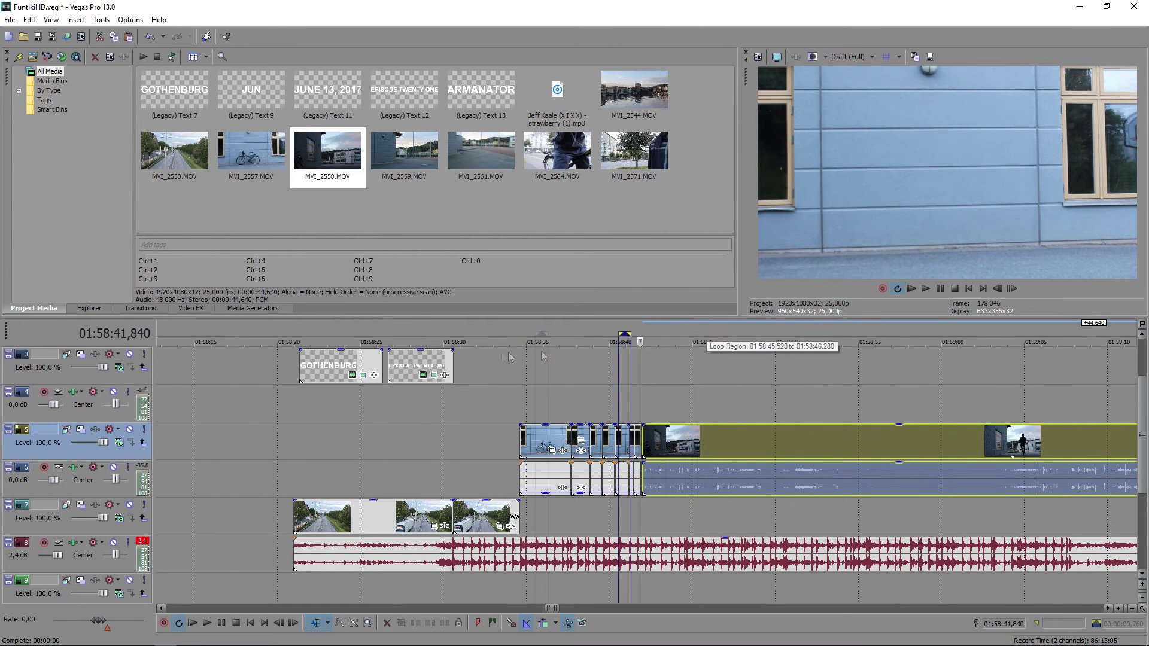
scroll(581, 351, "up", 4)
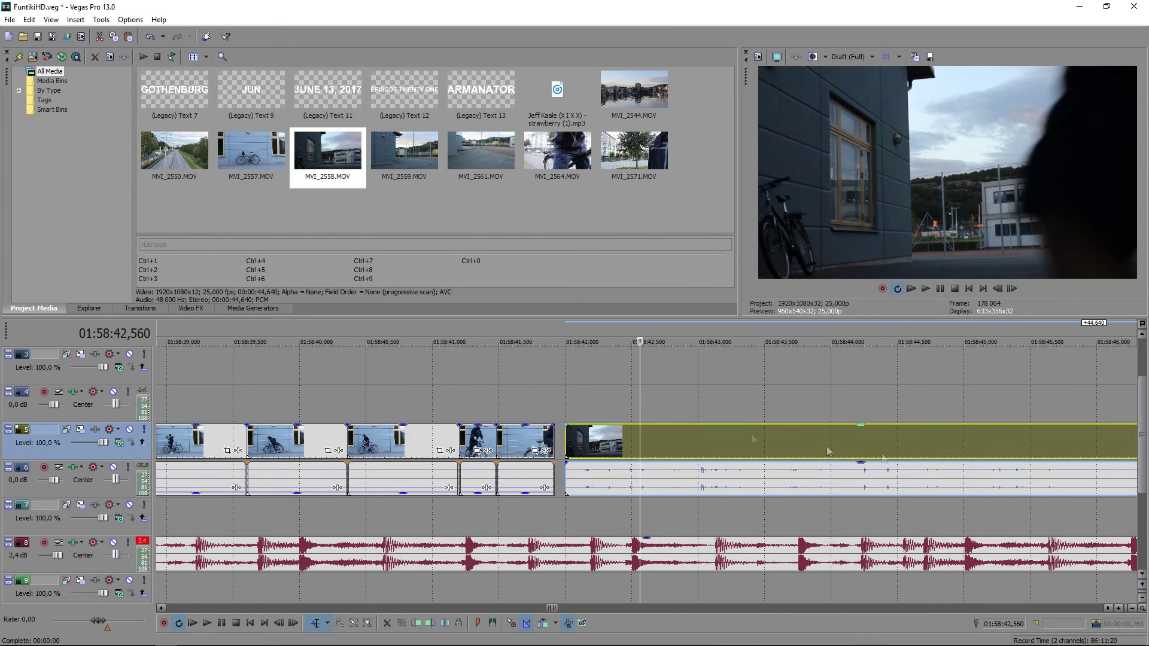
left_click(745, 442)
left_click(911, 437)
left_click(1016, 431)
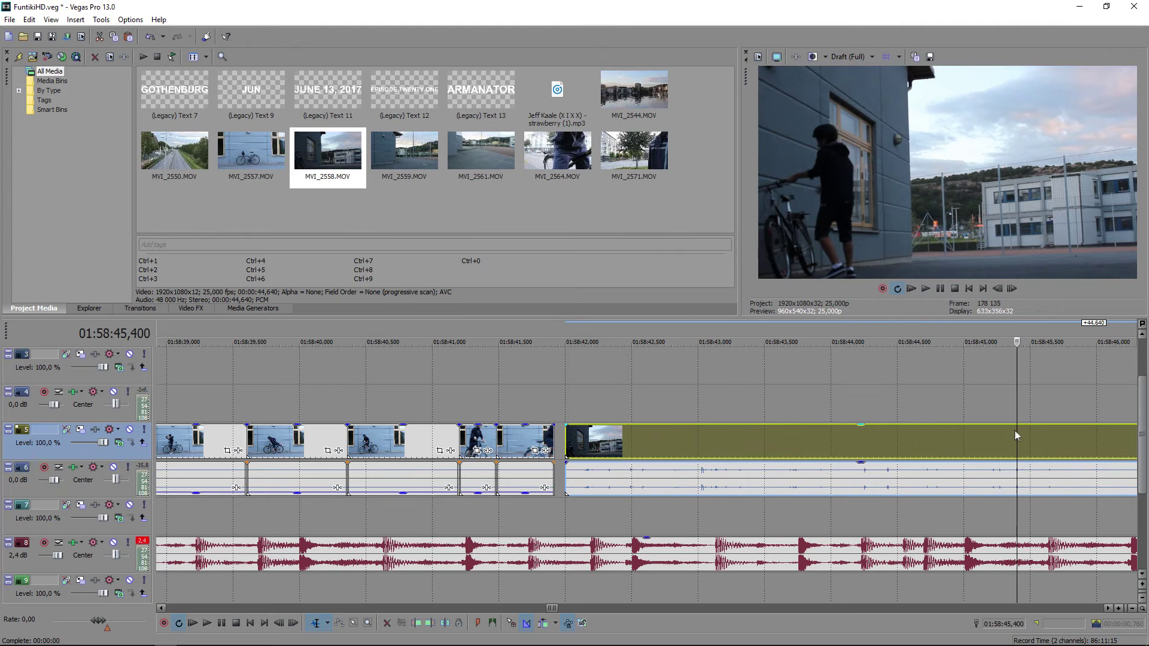
left_click(1061, 437)
scroll(1071, 437, "down", 2)
double_click(830, 443)
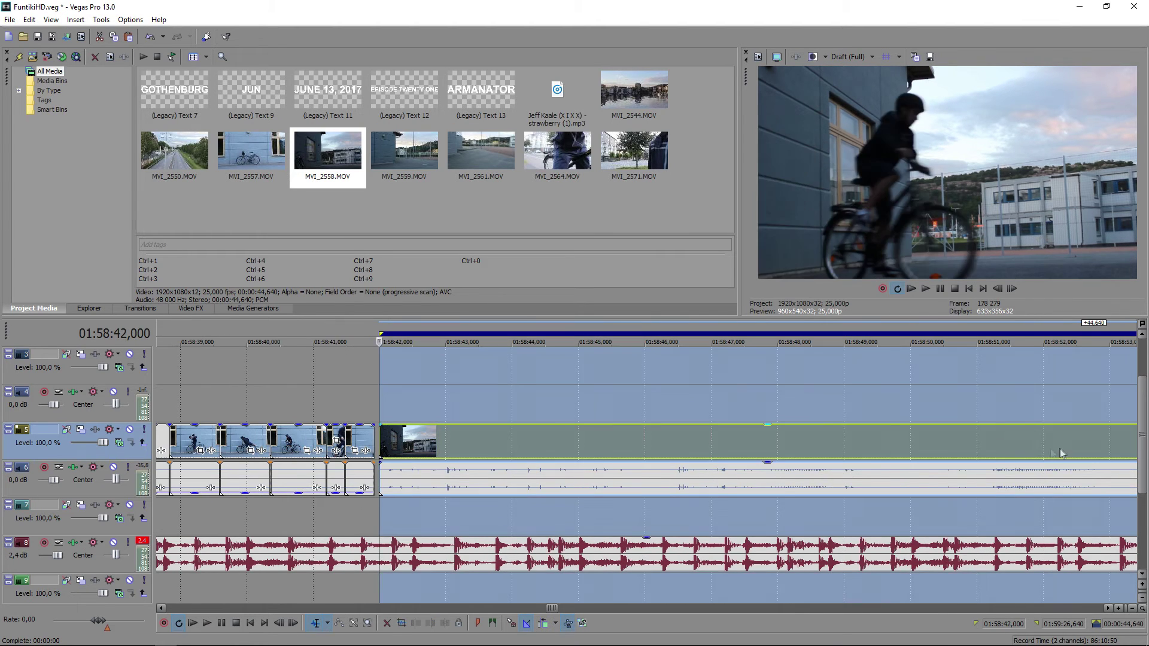
scroll(700, 462, "down", 1)
left_click(779, 453)
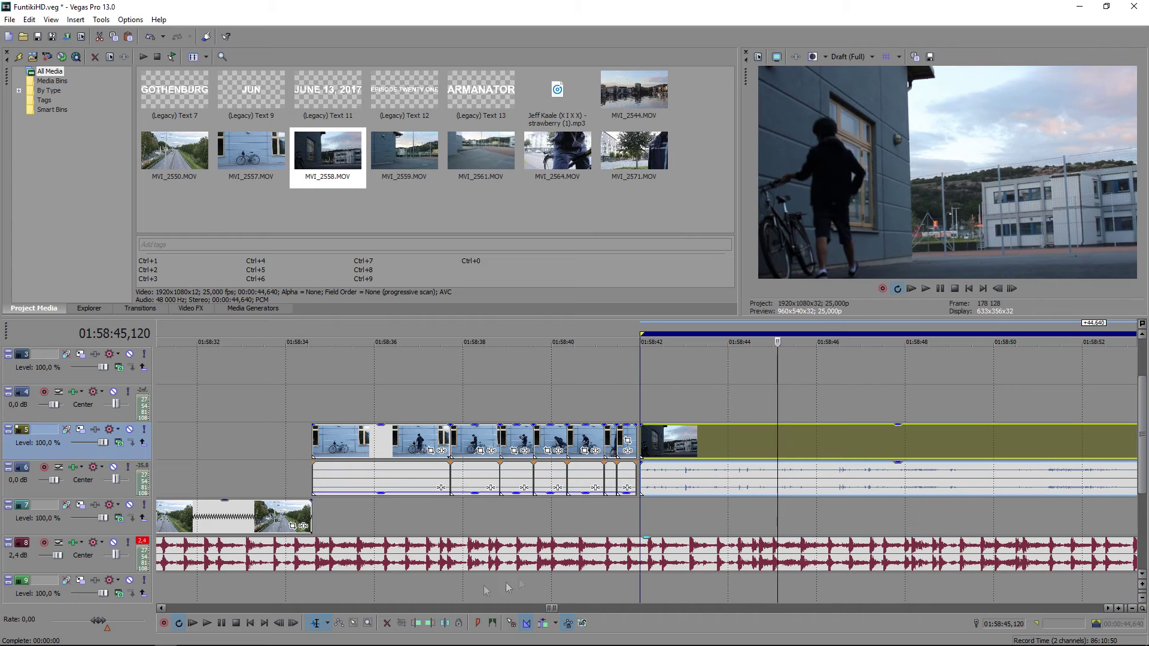
Examine the MVI_2558 footage around 01:58:53 to 01:58:56 for the moment where the cyclist's ride should start.
left_click_drag(553, 609, 552, 608)
left_click(512, 443)
left_click(538, 443)
left_click(602, 443)
left_click(772, 455)
left_click(726, 437)
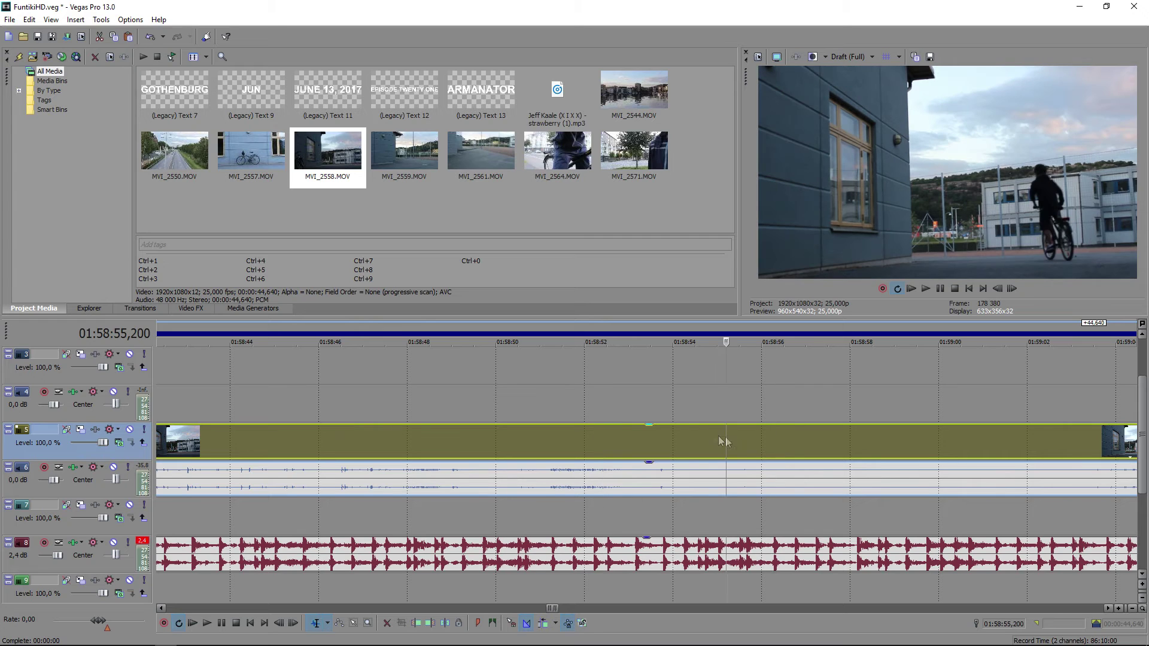
left_click(703, 434)
double_click(694, 434)
left_click(701, 438)
left_click(749, 439)
left_click(724, 439)
left_click(712, 440)
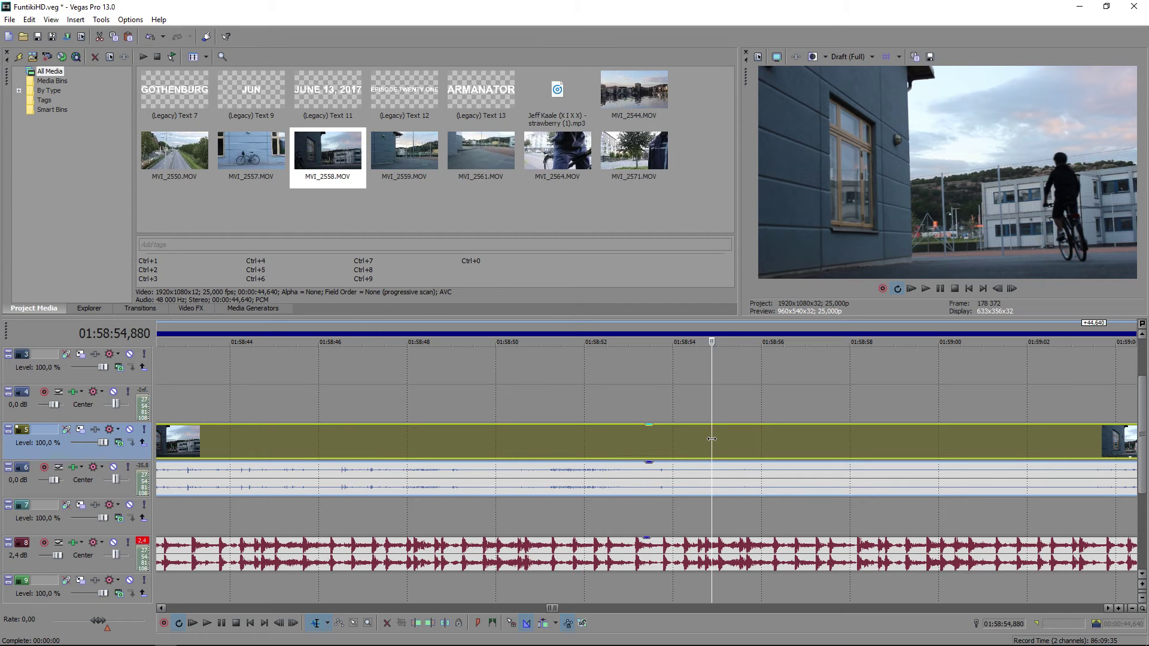
left_click(769, 448)
left_click(748, 443)
left_click(667, 443)
left_click(658, 443)
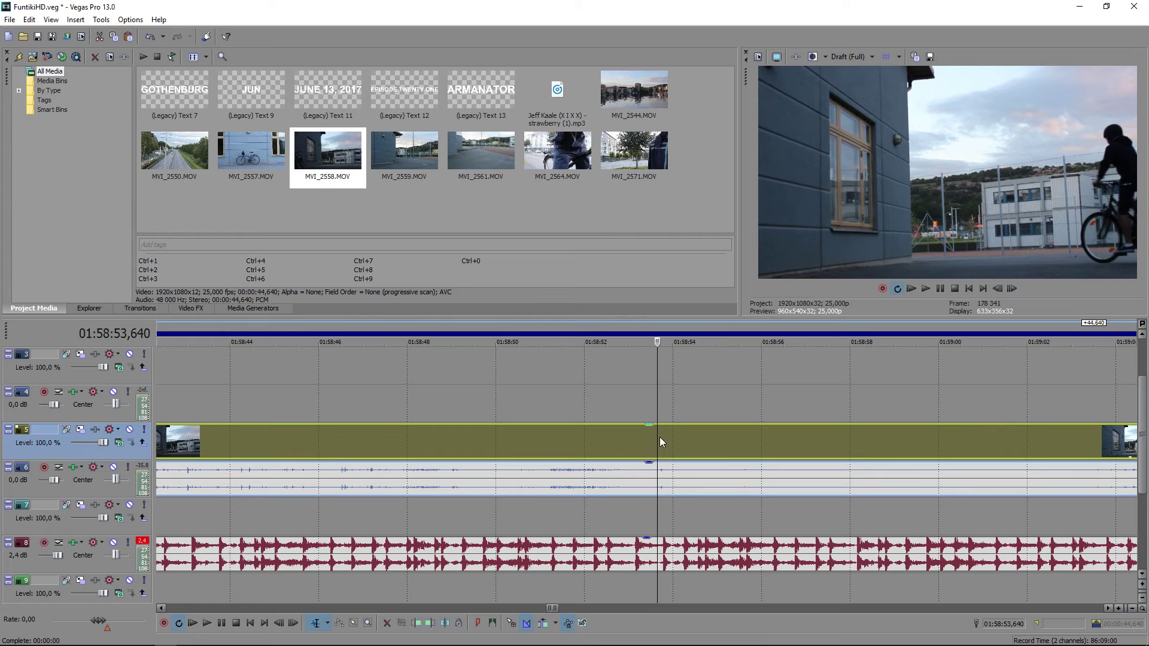
Split the MVI_2558 clip at about 01:58:54,400, delete the section before the cut, and ripple the remaining footage back.
left_click(692, 433)
key("s")
left_click(627, 444)
key("Delete")
scroll(787, 446, "left", 10)
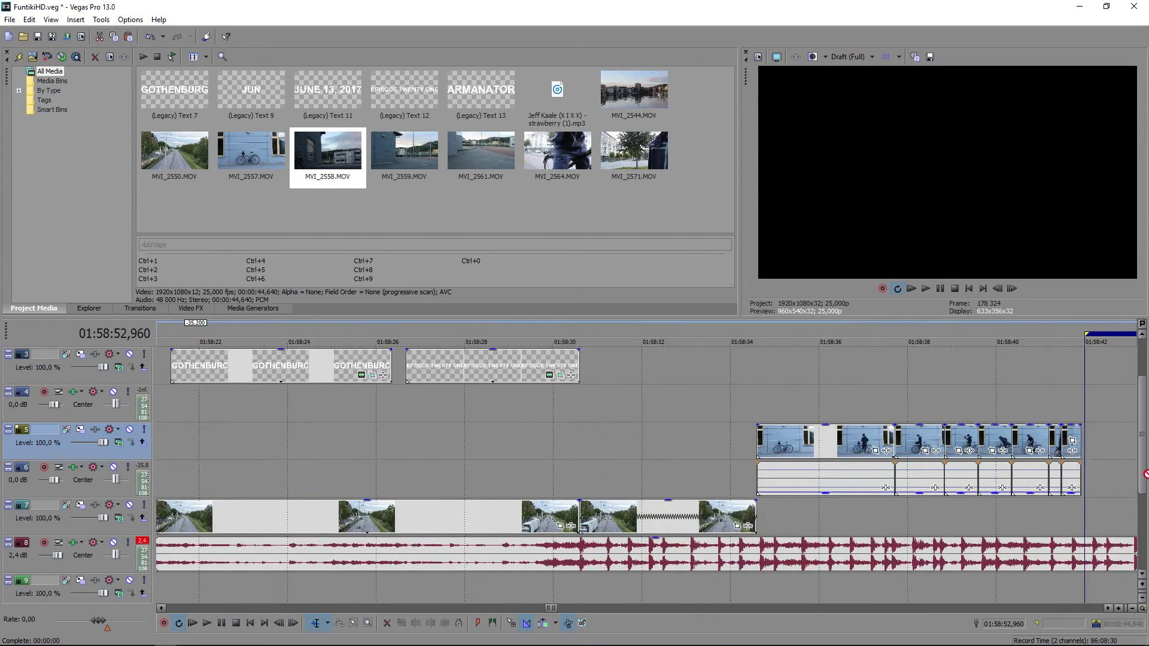
scroll(1108, 453, "right", 3)
key("f")
scroll(895, 417, "down", 3)
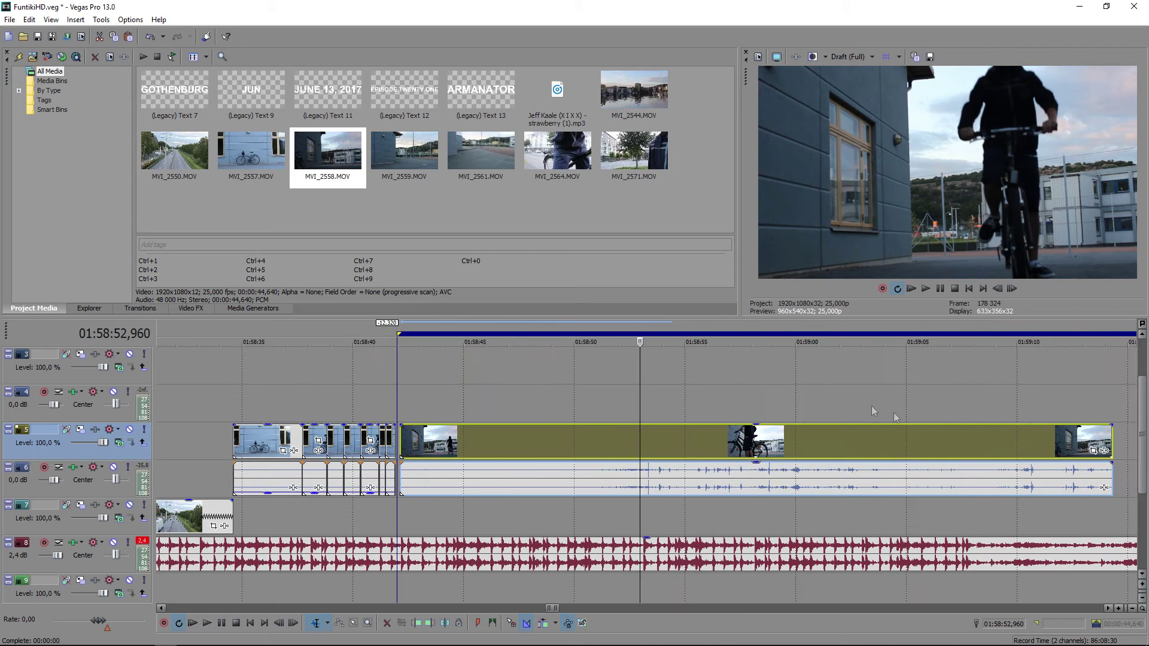
Move the time selection past the end of the MVI_2558 clip and play back the start of the trimmed clip.
left_click_drag(399, 333, 1144, 341)
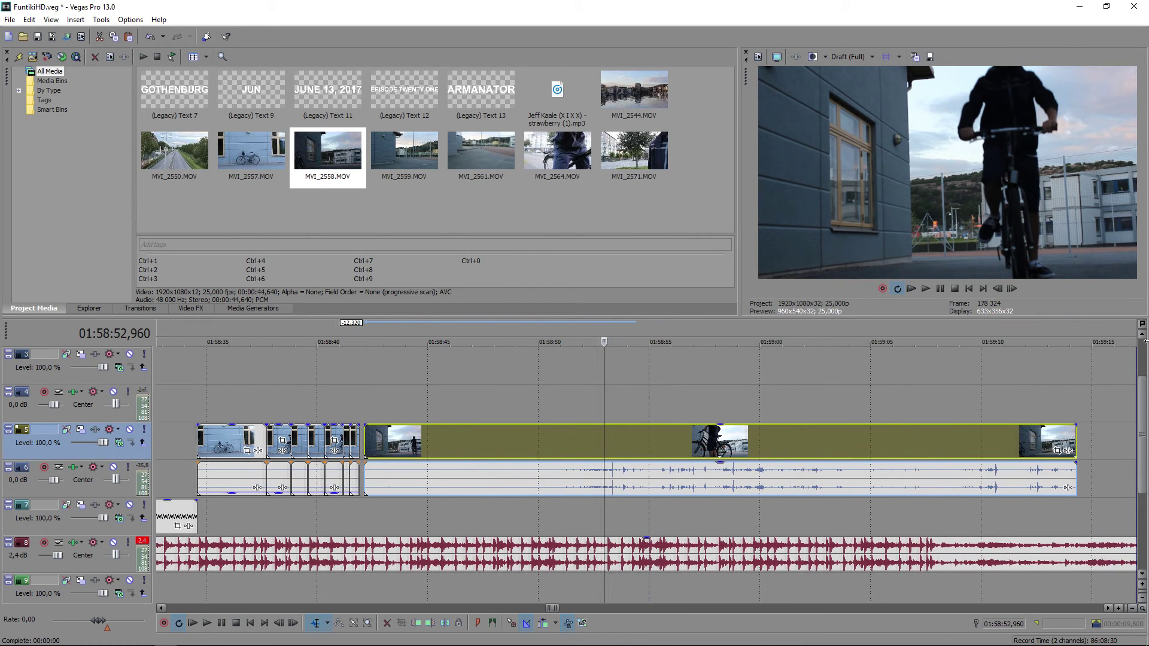
left_click(955, 289)
key("Up")
key("space")
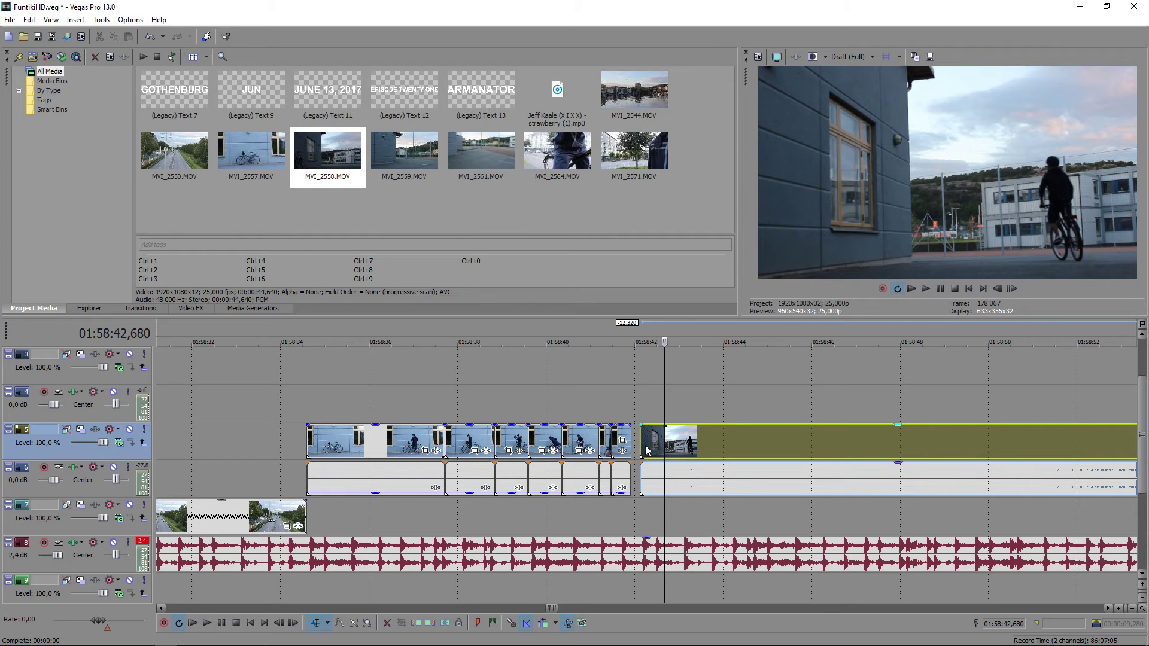
mouse_move(648, 452)
left_mouse_down()
mouse_move(817, 444)
mouse_move(652, 441)
left_mouse_up()
double_click(697, 432)
left_click(678, 442)
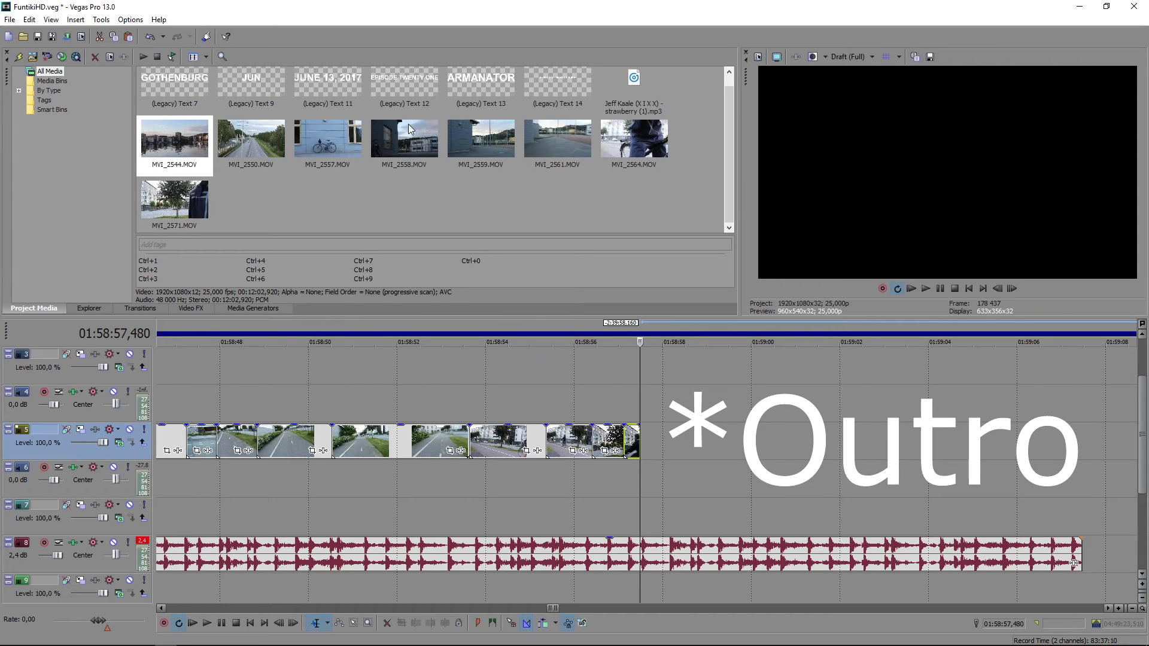
Add the waterfront clip MVI_2544.MOV after the last clip at 01:58:57,480 and delete its audio.
left_click_drag(176, 141, 665, 441)
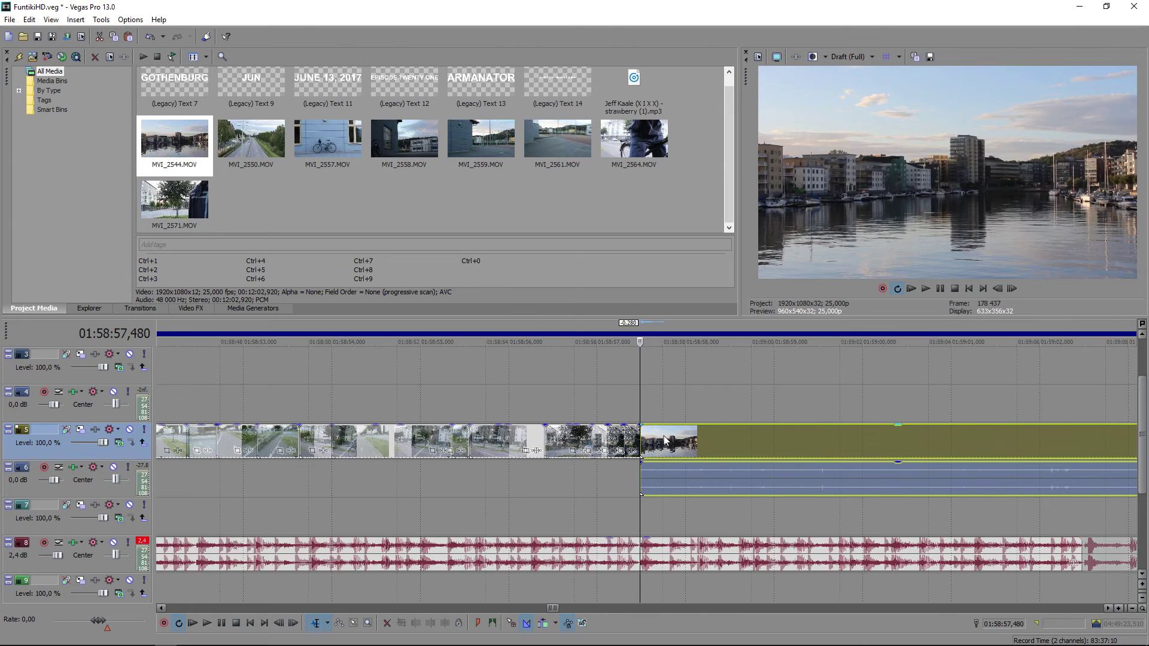
scroll(666, 441, "up", 10)
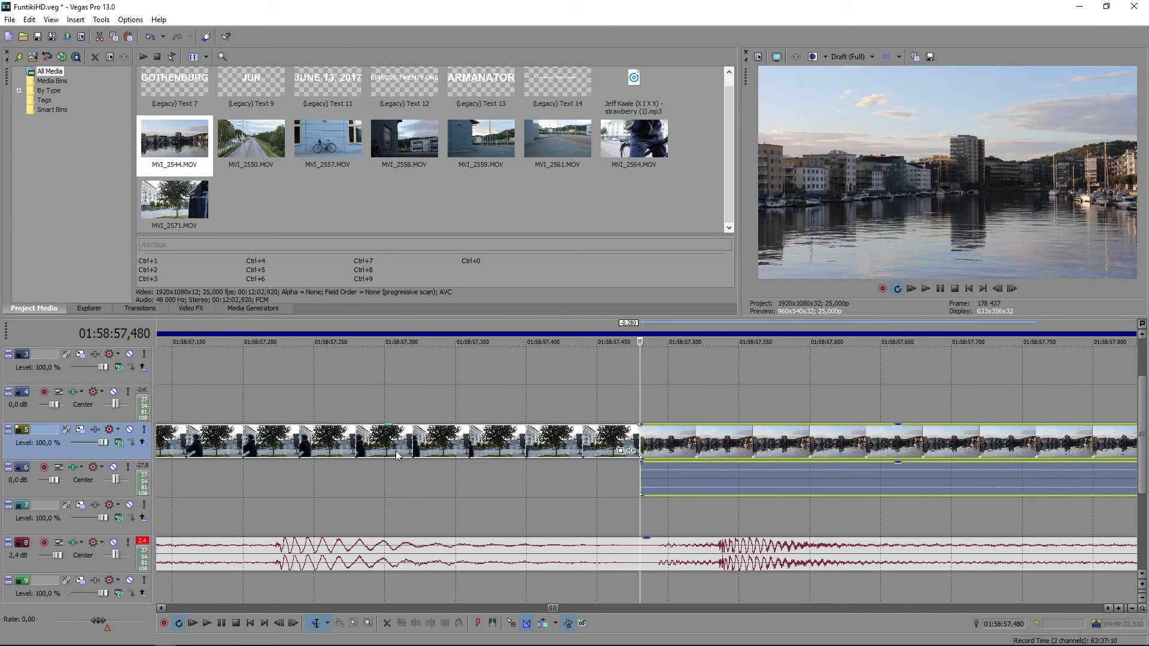
left_click(715, 480)
scroll(716, 480, "down", 10)
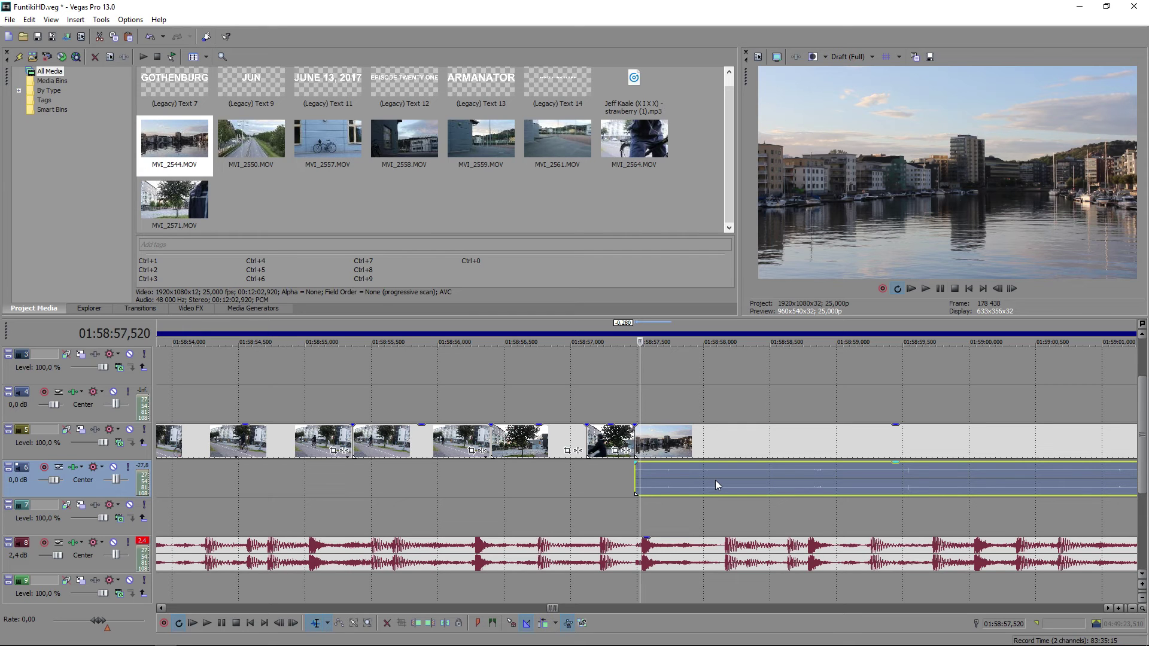
key("Delete")
Place the cursor at the end of the MVI_2544 waterfront clip, at 02:11:00,400.
key("Up")
key("Up")
key("Up")
key("Up")
key("Up")
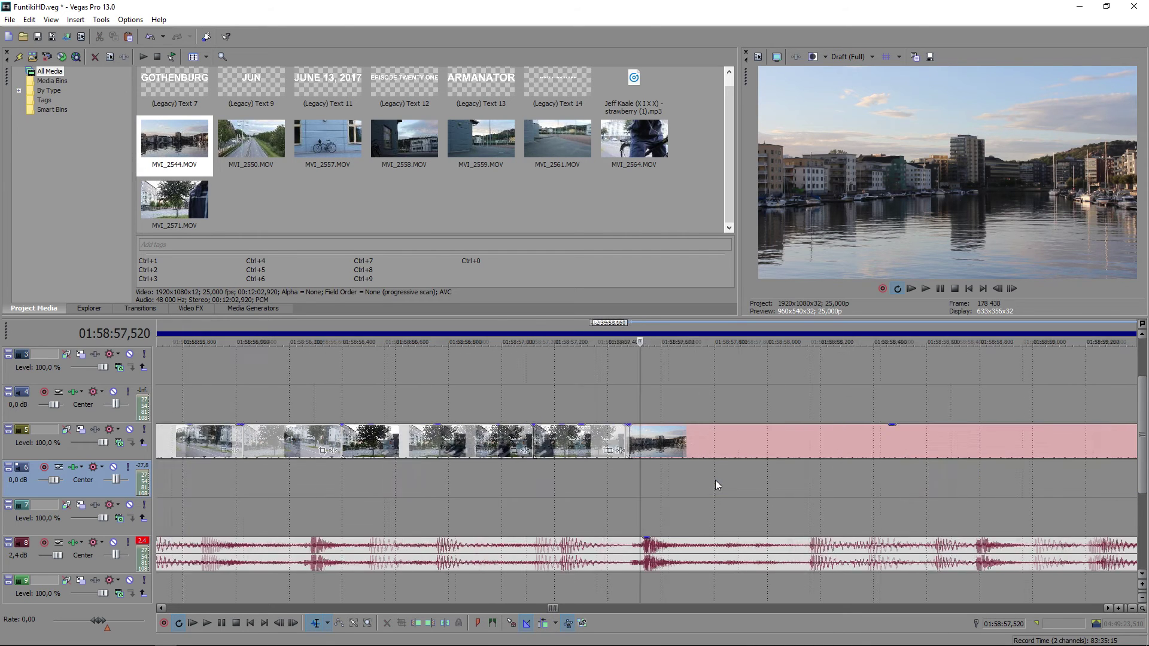
key("Down")
key("Down")
key("Down")
key("Down")
key("Down")
key("Down")
key("Down")
key("Down")
key("Down")
key("Down")
key("Down")
key("Down")
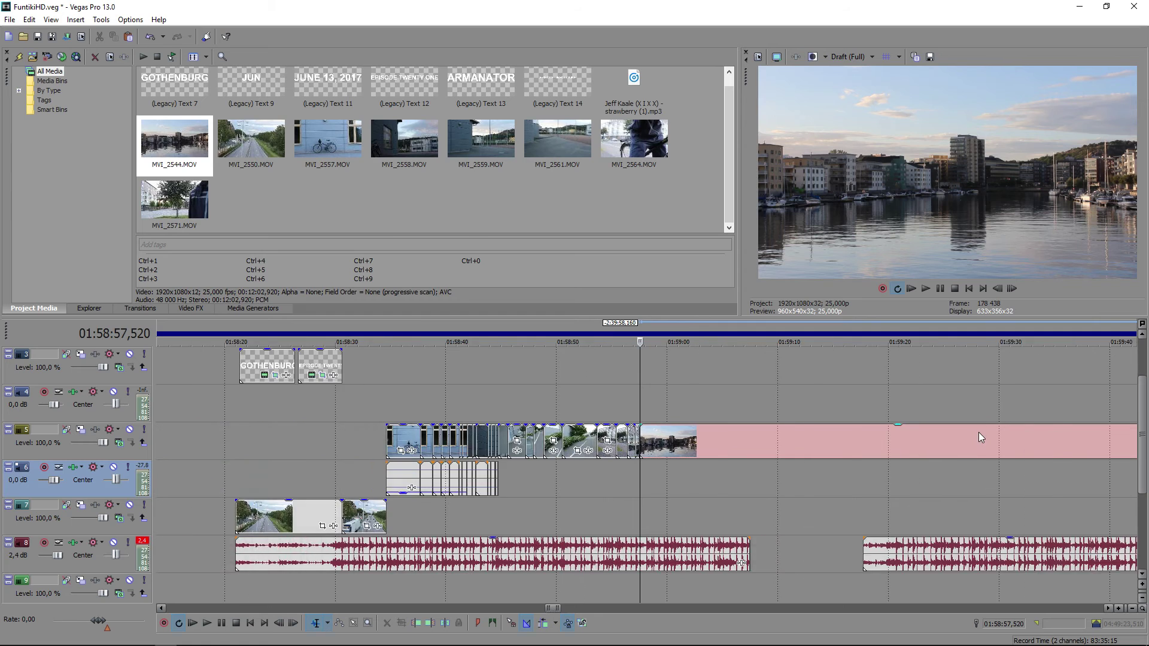
key("Down")
key("Down")
key("Down")
key("Down")
key("Down")
key("Down")
left_click(1019, 444)
key("alt+d")
key("1")
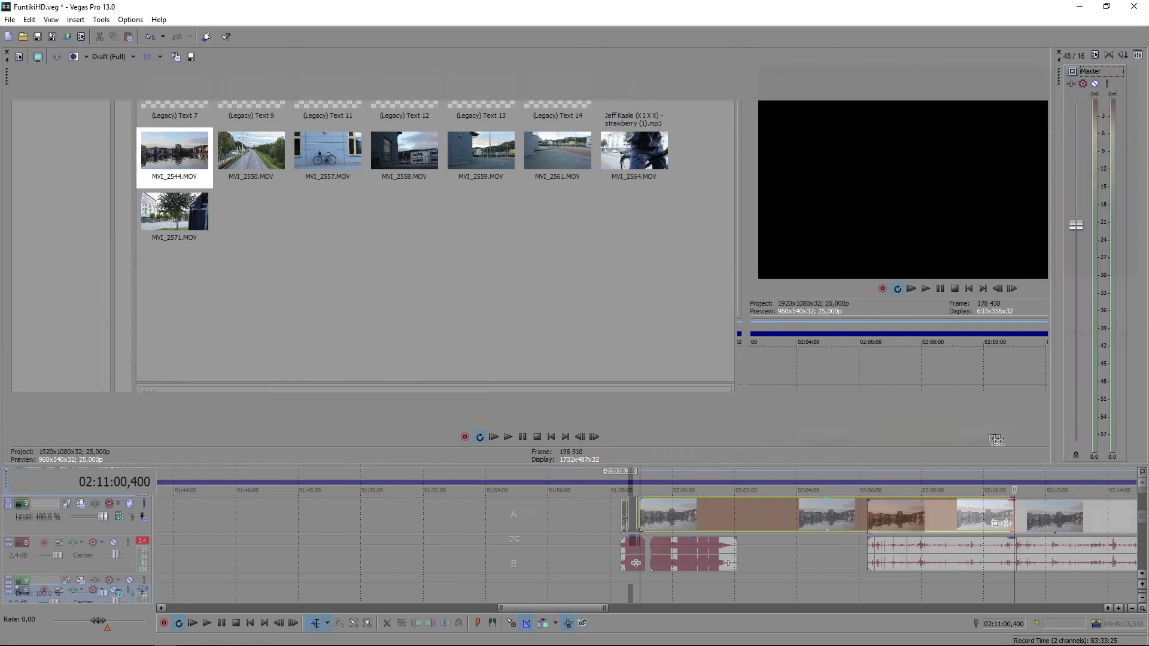
key("ctrl+alt+d")
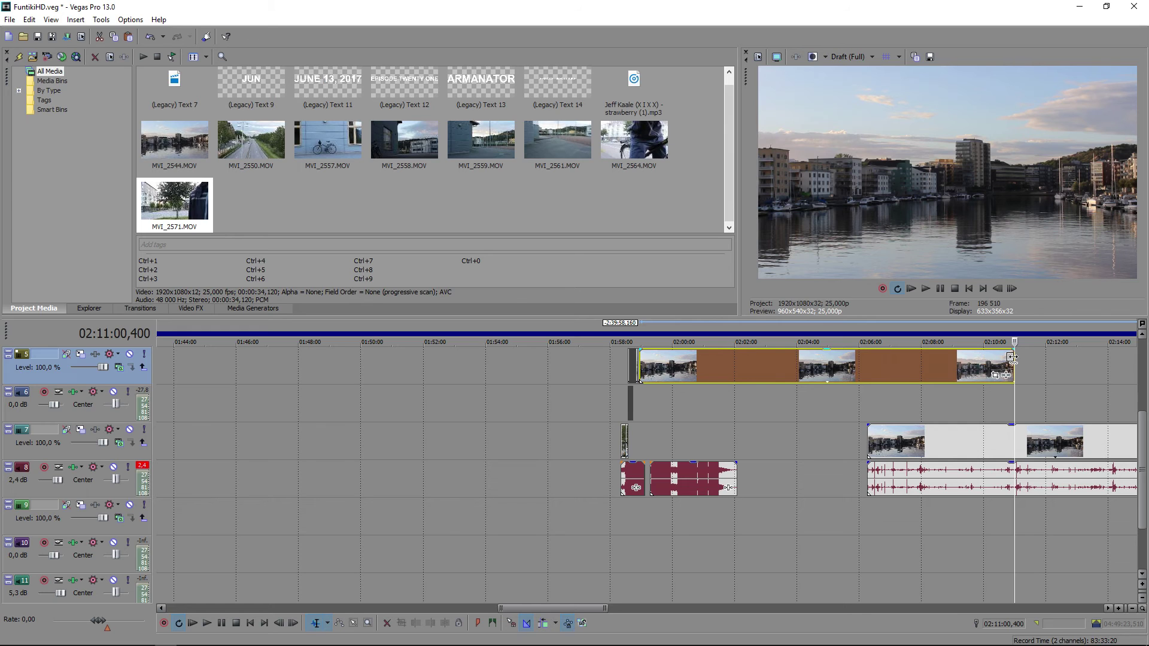
Compress the MVI_2544 waterfront clip from its end to speed up playback, and place the cursor at its start.
left_click_drag(1011, 358, 825, 358)
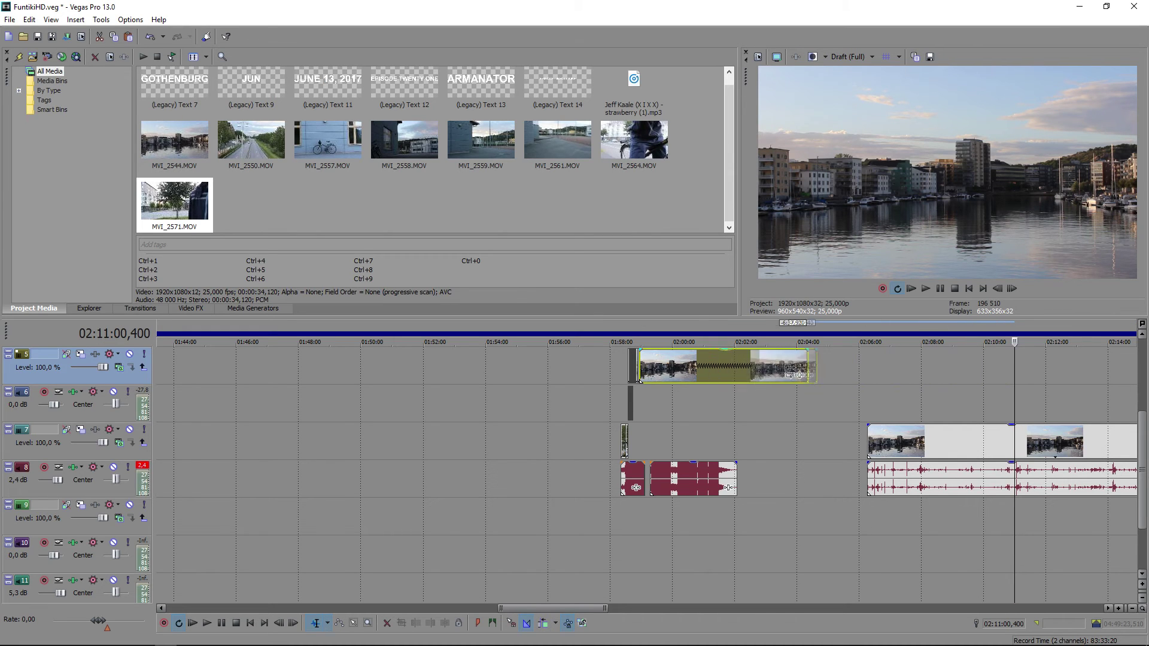
left_click(654, 370)
scroll(650, 376, "up", 8)
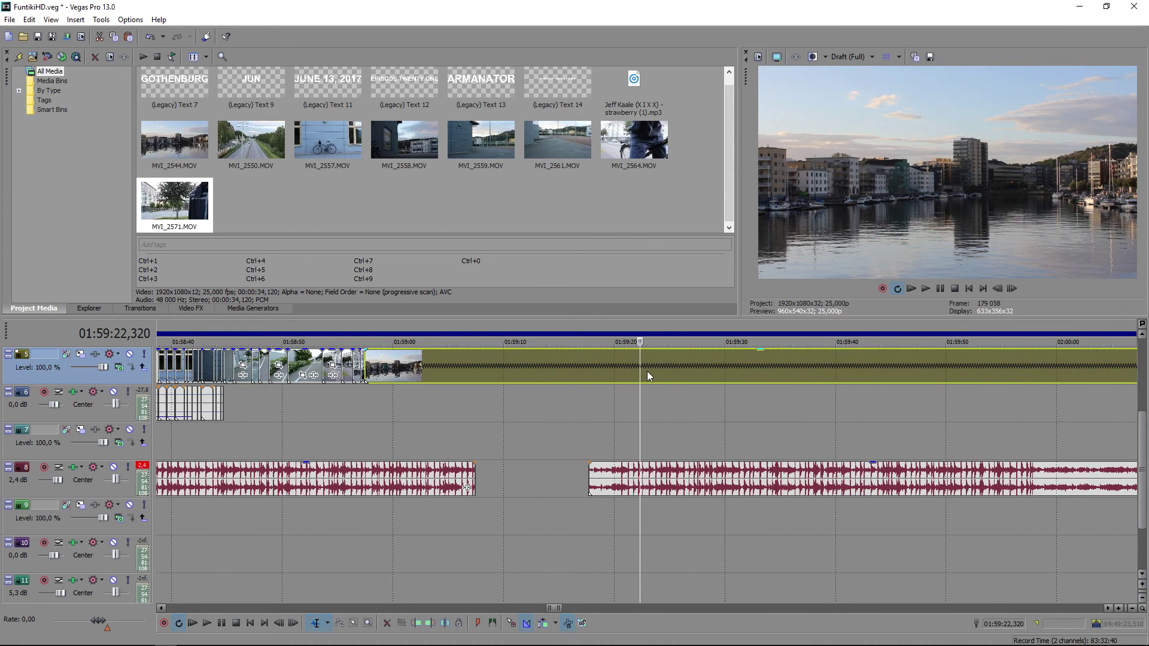
left_click(370, 365)
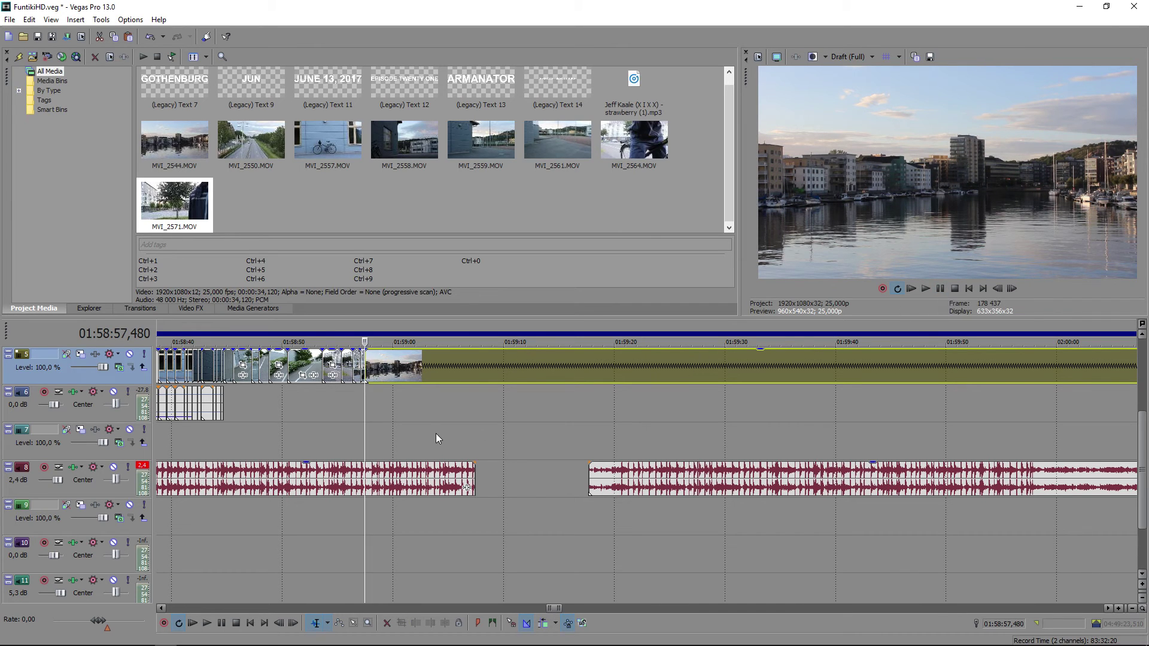
Split the sped-up waterfront clip at 01:58:59,200 and delete everything after the cut.
left_click(433, 368)
left_click(392, 367)
left_click(385, 367)
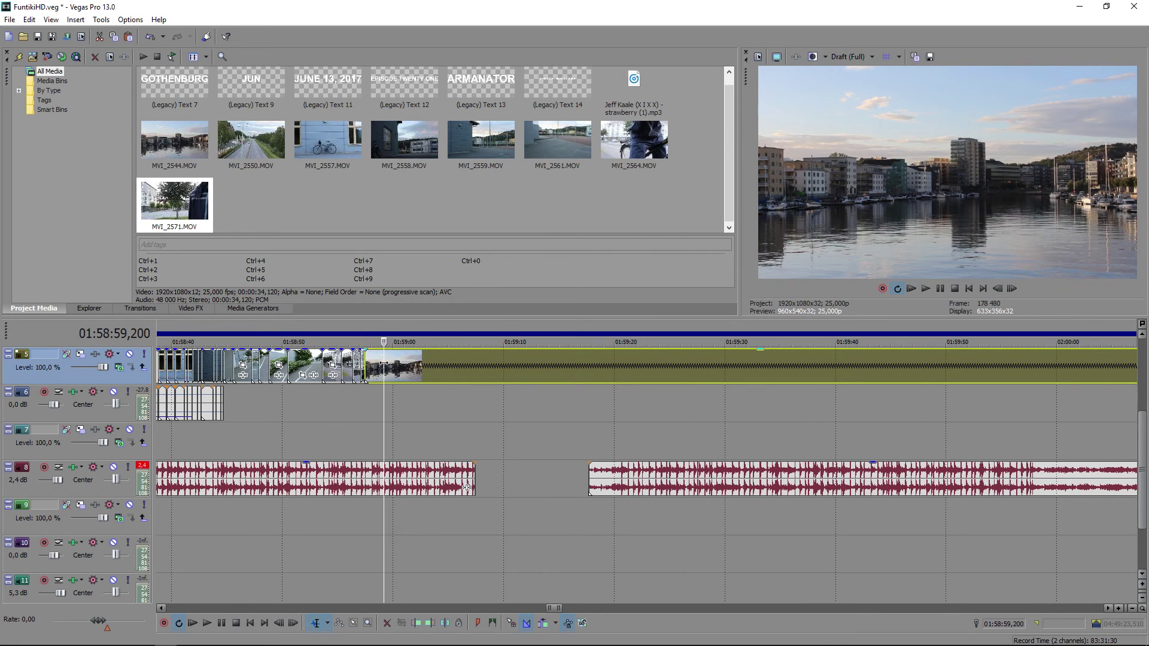
key("s")
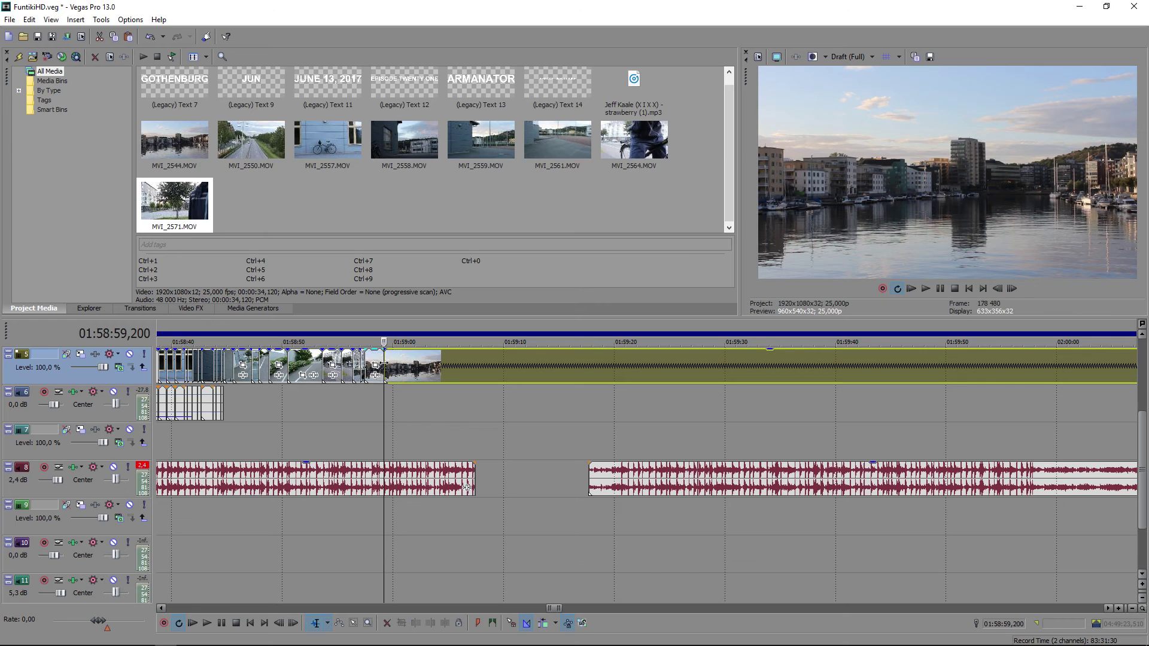
key("Delete")
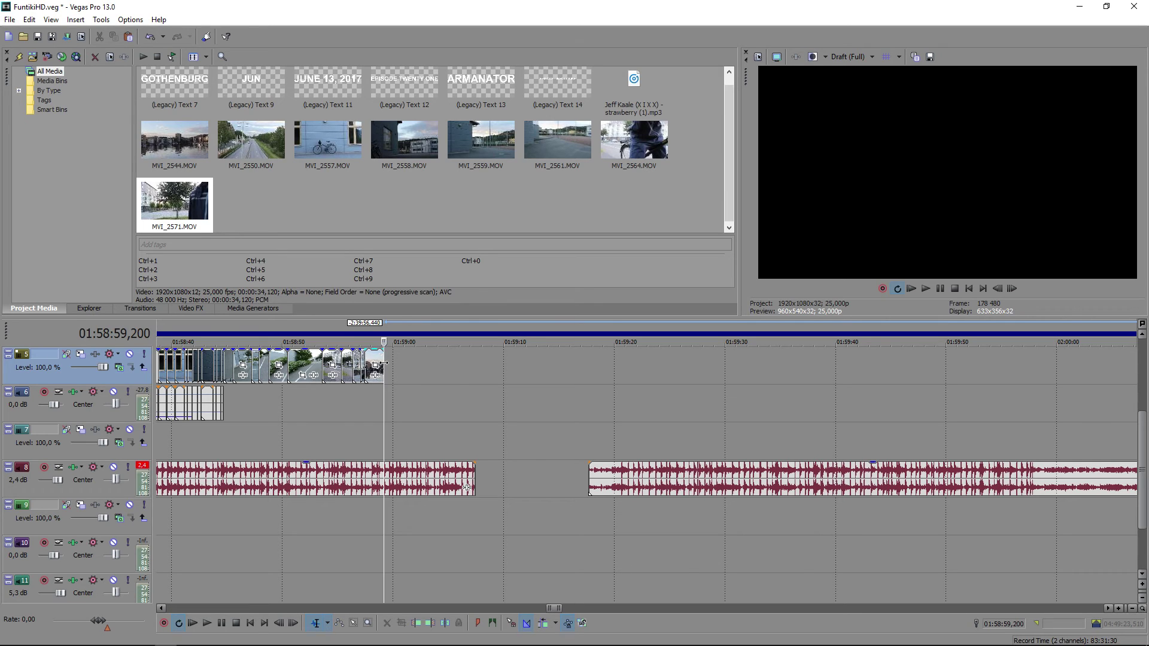
Add the (Legacy) Text 12 title "EPISODE TWENTY ONE" to track 3 at the end of the waterfront clip and close its text settings.
scroll(1144, 484, "up", 3)
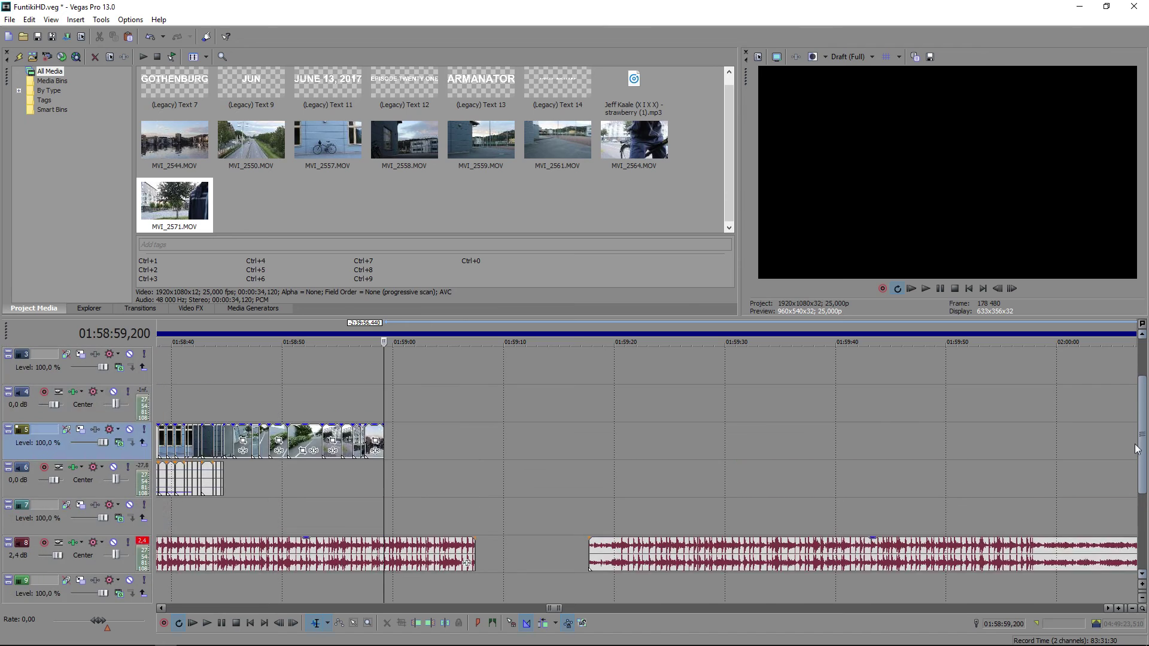
scroll(384, 174, "up", 1)
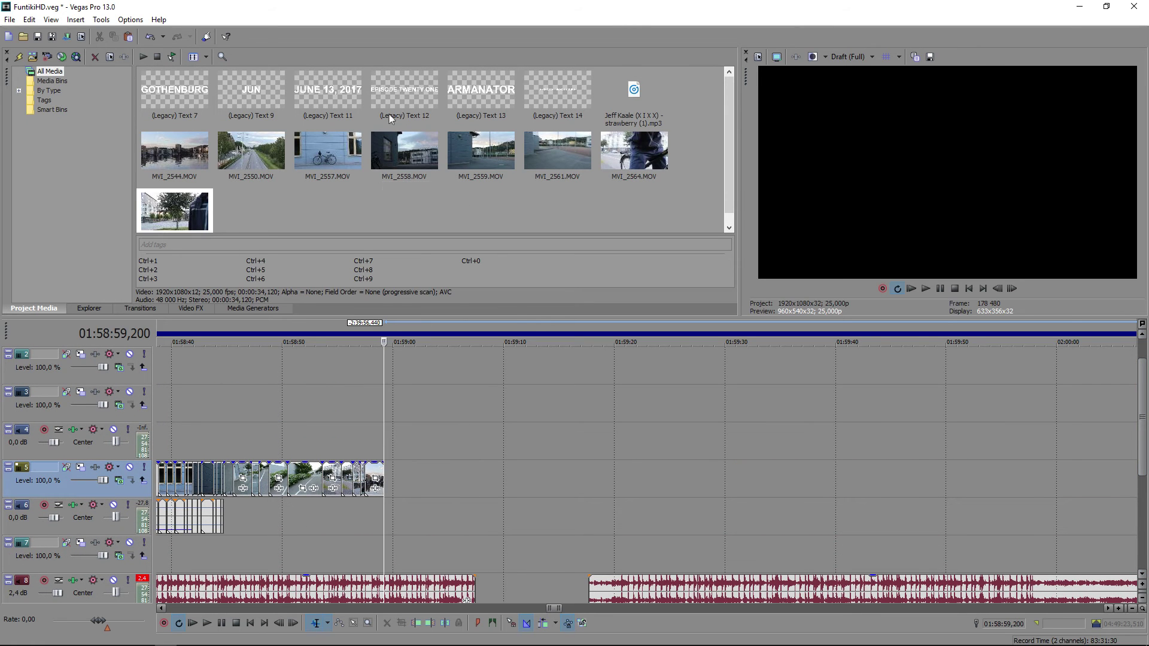
left_click_drag(404, 91, 390, 411)
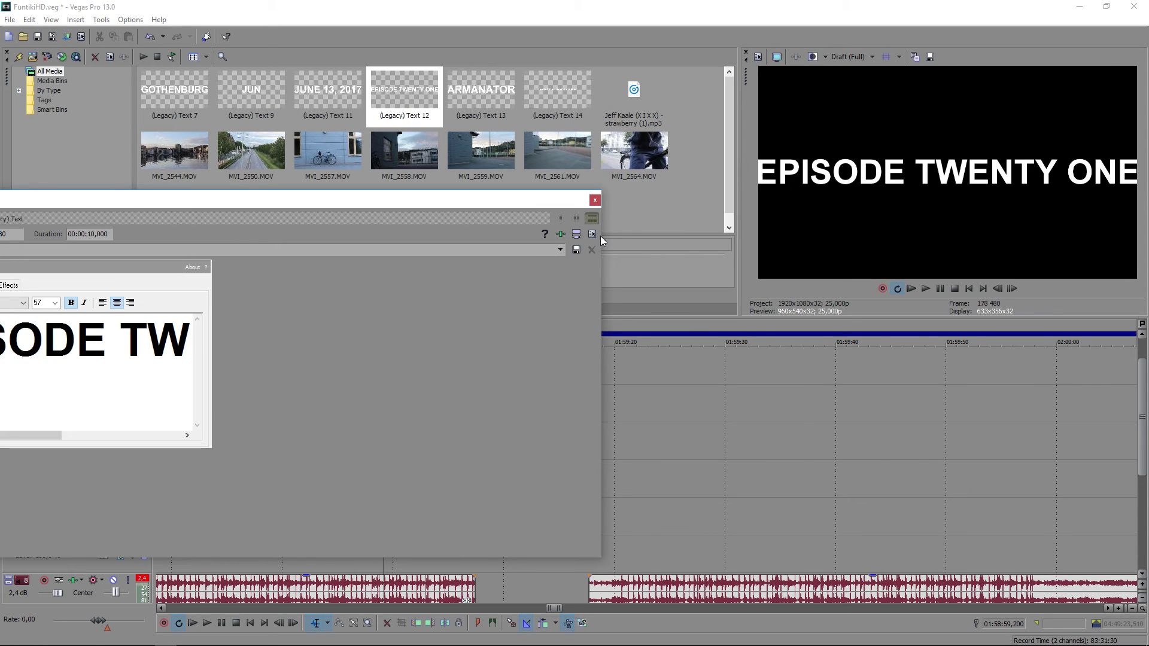
left_click(594, 200)
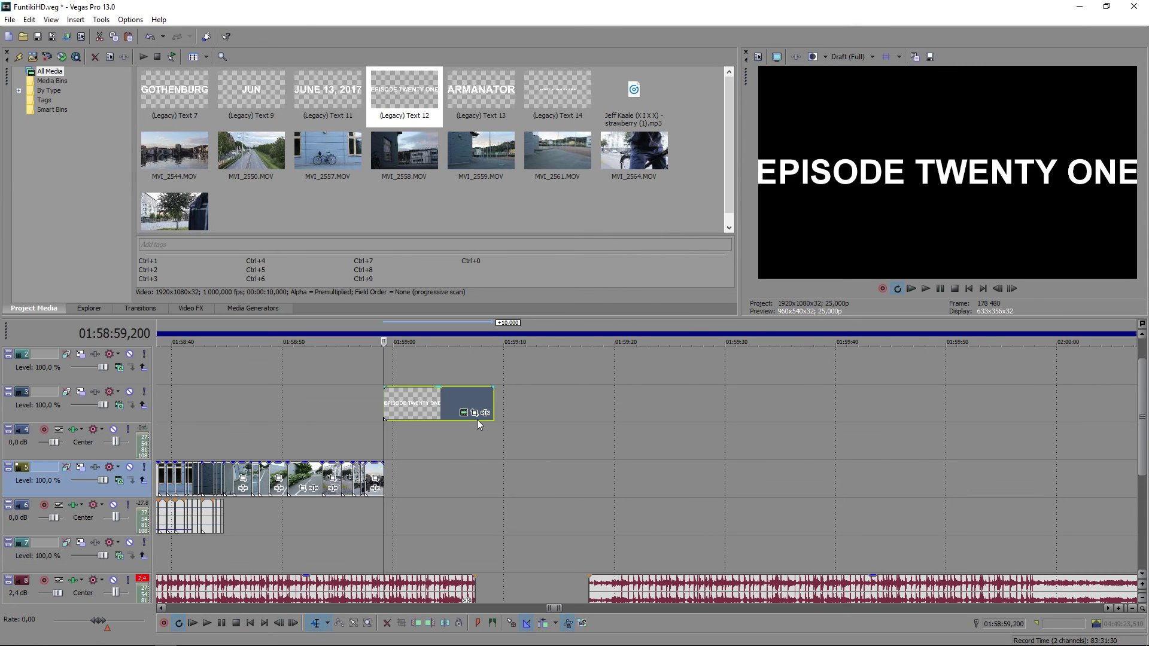
Shift the "EPISODE TWENTY ONE" title slightly upward in the frame with Pan/Crop.
left_click(474, 413)
left_click_drag(351, 402, 353, 434)
left_click(523, 272)
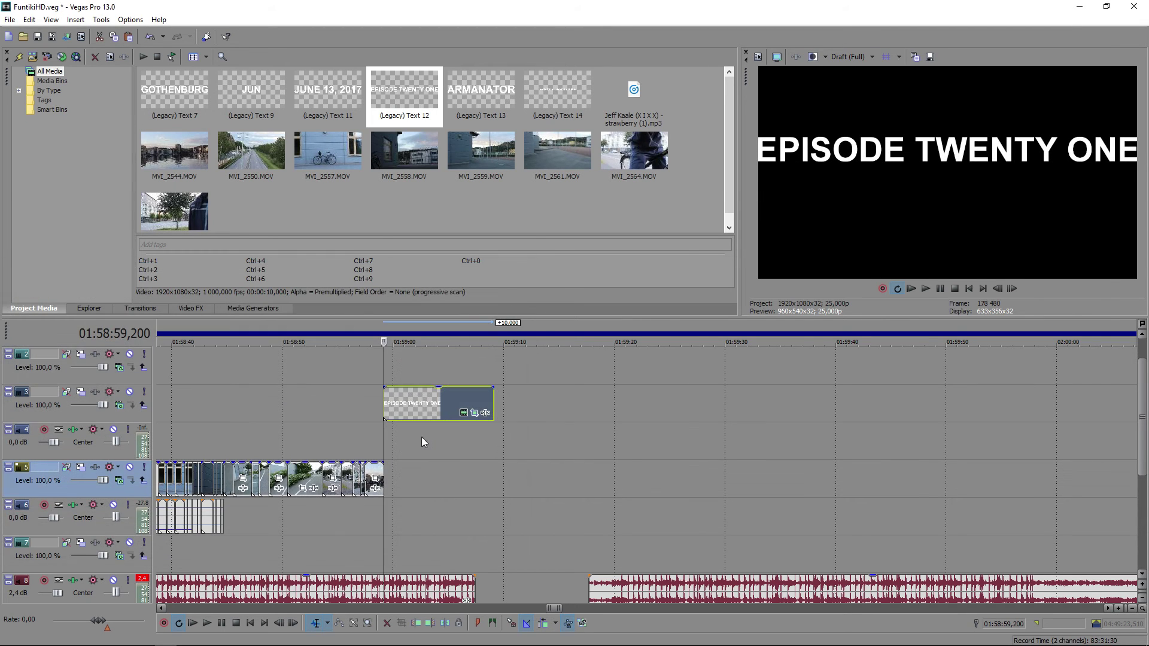
Place the cursor at the start of the "EPISODE TWENTY ONE" title, at 01:58:59,160.
right_click(401, 368)
left_click(386, 409)
scroll(386, 409, "up", 4)
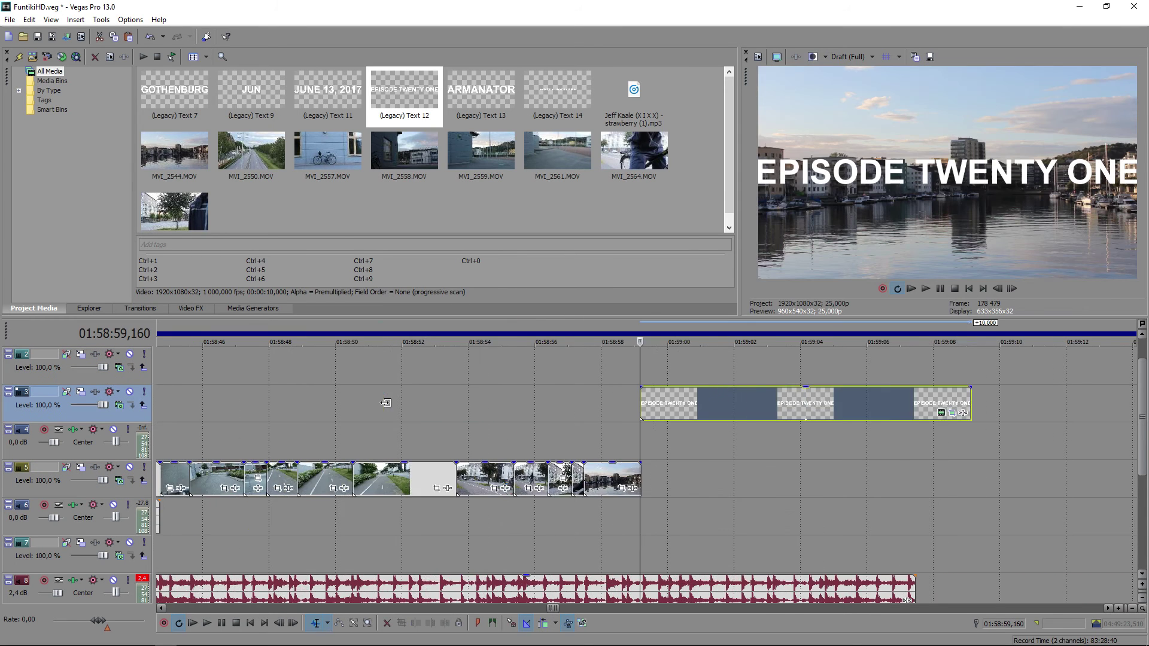
scroll(649, 377, "down", 3)
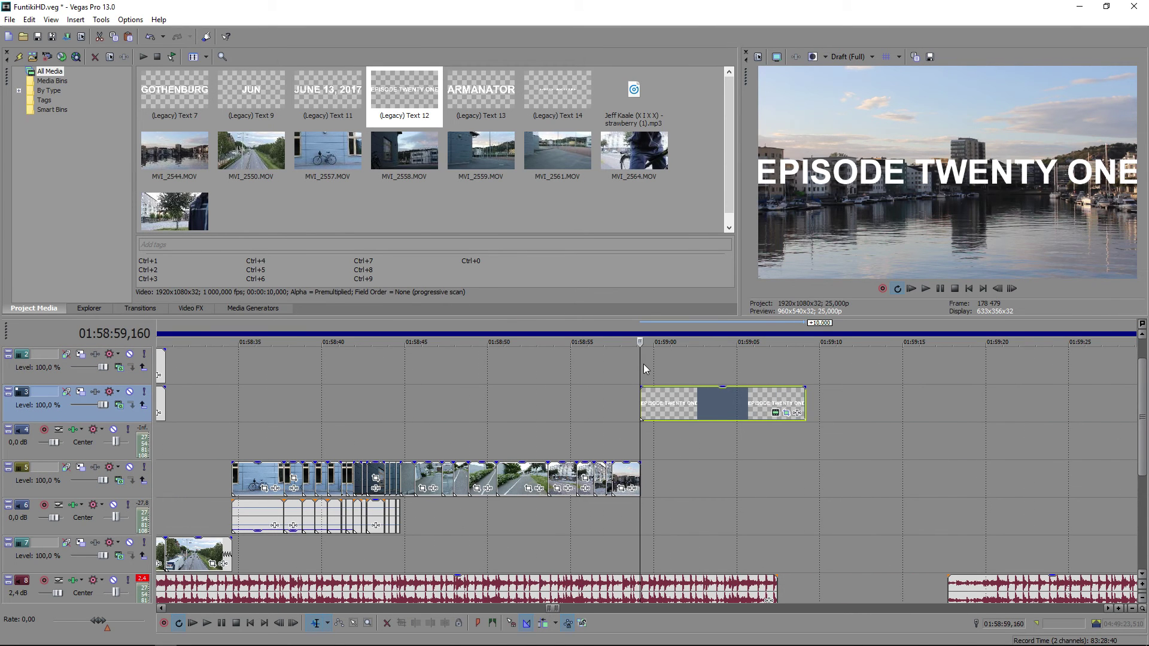
Paste the copied "GOTHENBURG" title onto track 2 at 01:58:59,160 as a new copy of the source media.
left_click(639, 359)
double_click(644, 358)
left_click(641, 363)
left_click(640, 401)
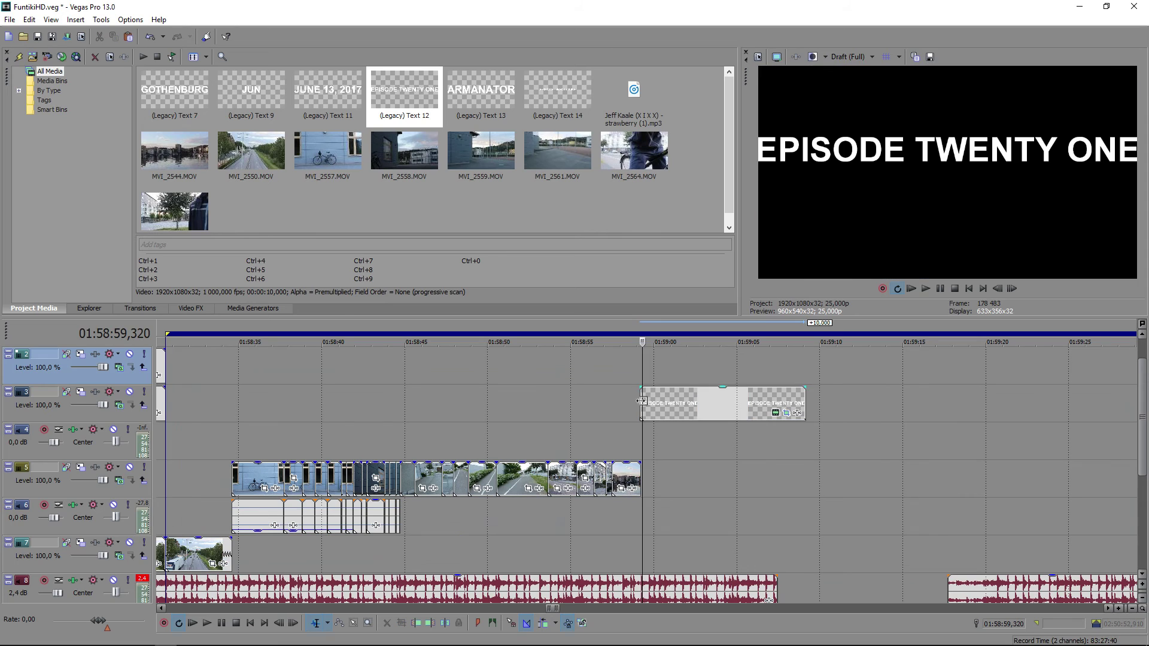
left_click(639, 358)
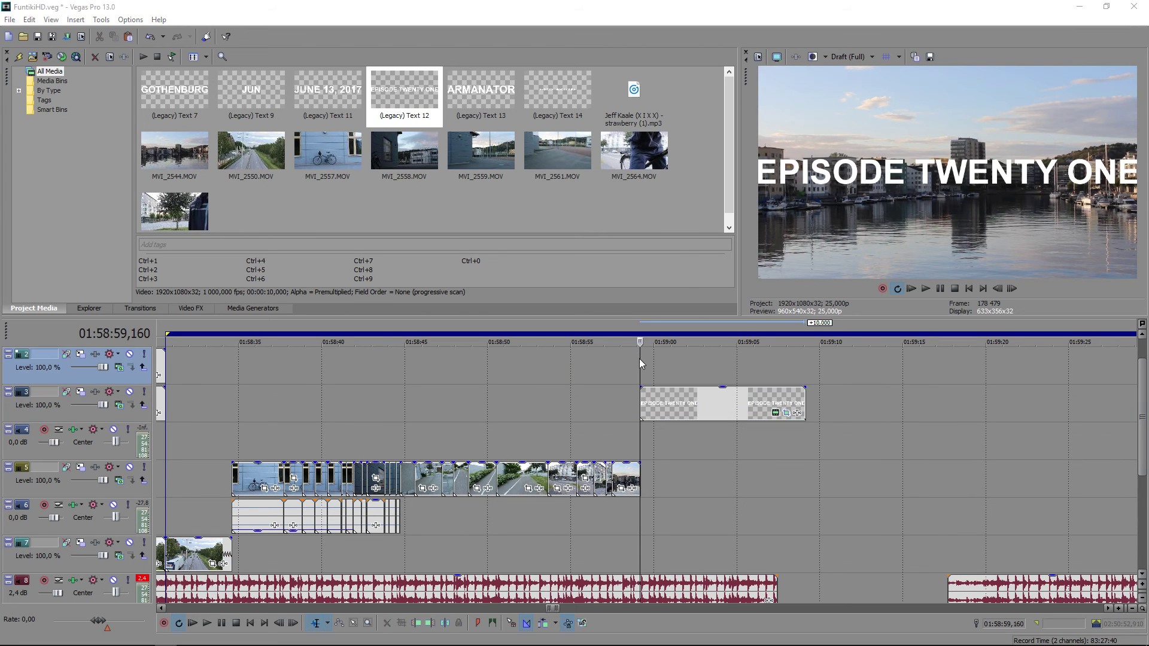
key("ctrl+v")
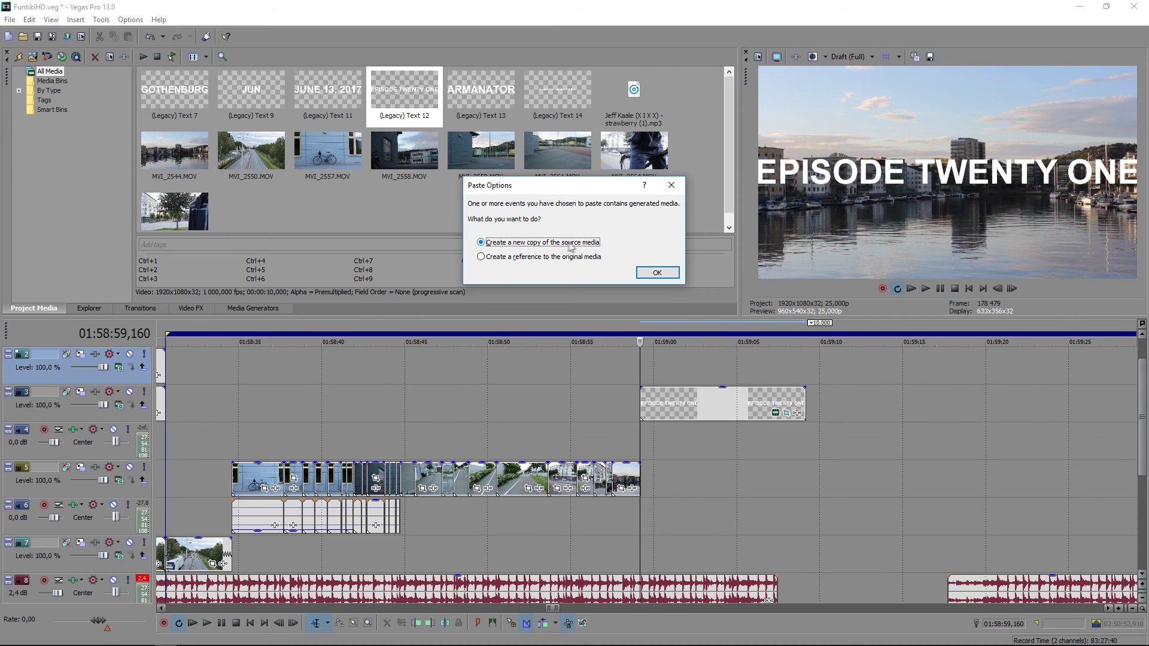
left_click(657, 272)
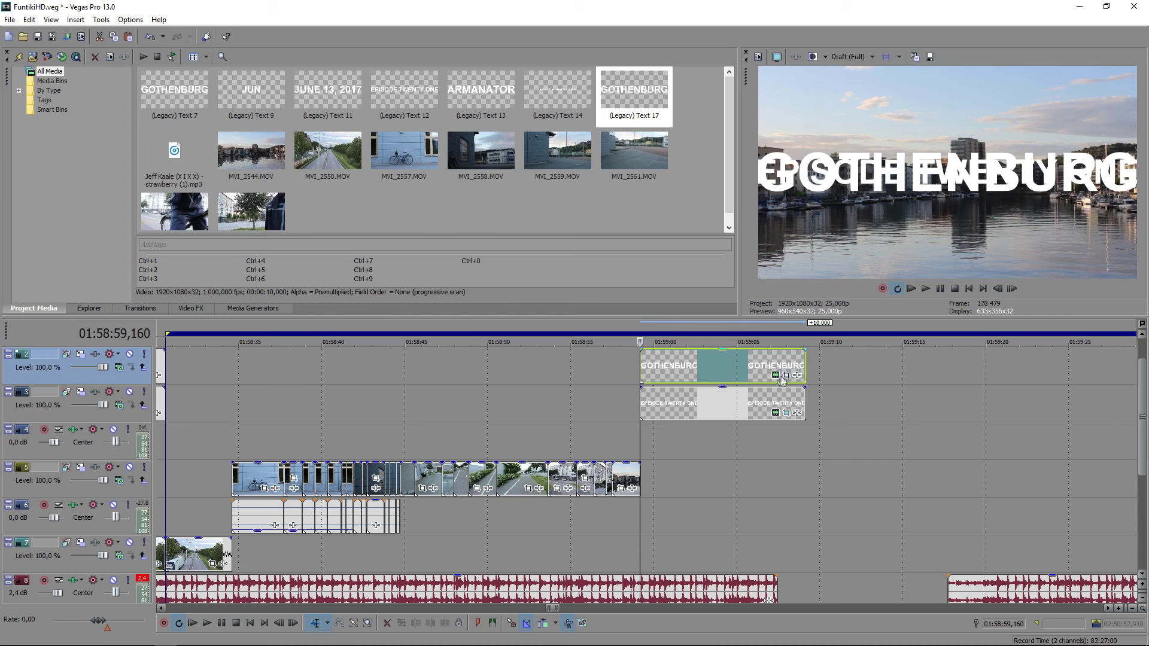
Align the starts of the "GOTHENBURG" and "EPISODE TWENTY ONE" titles with the end of the waterfront clip at 01:58:59,200.
scroll(649, 479, "up", 10)
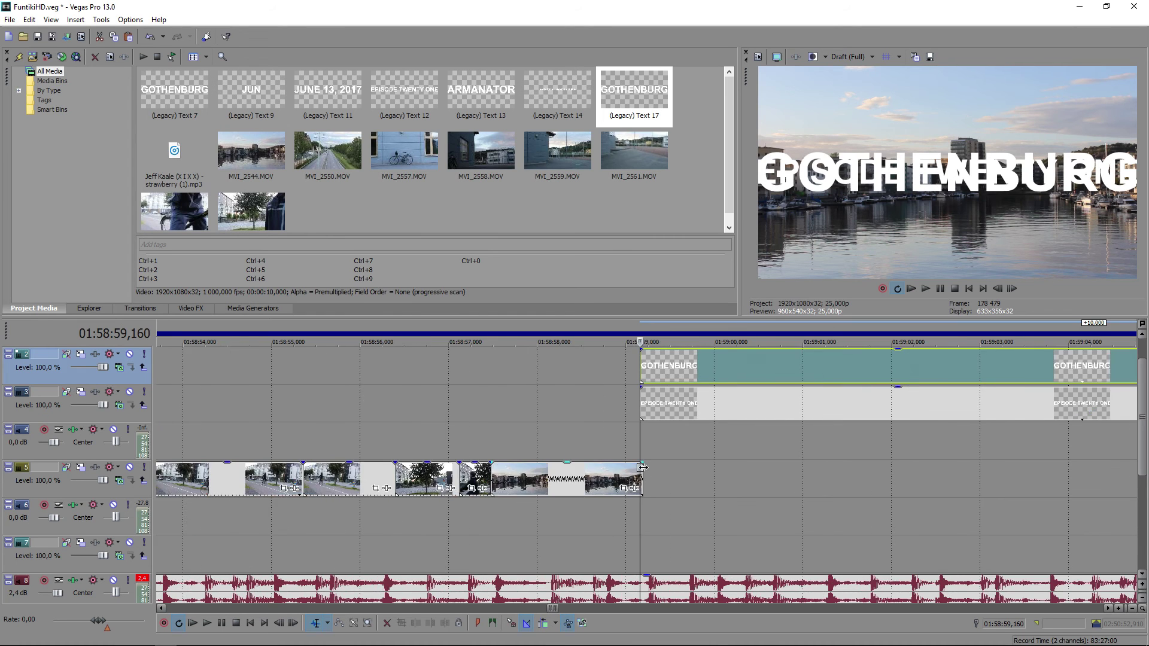
left_click(650, 474)
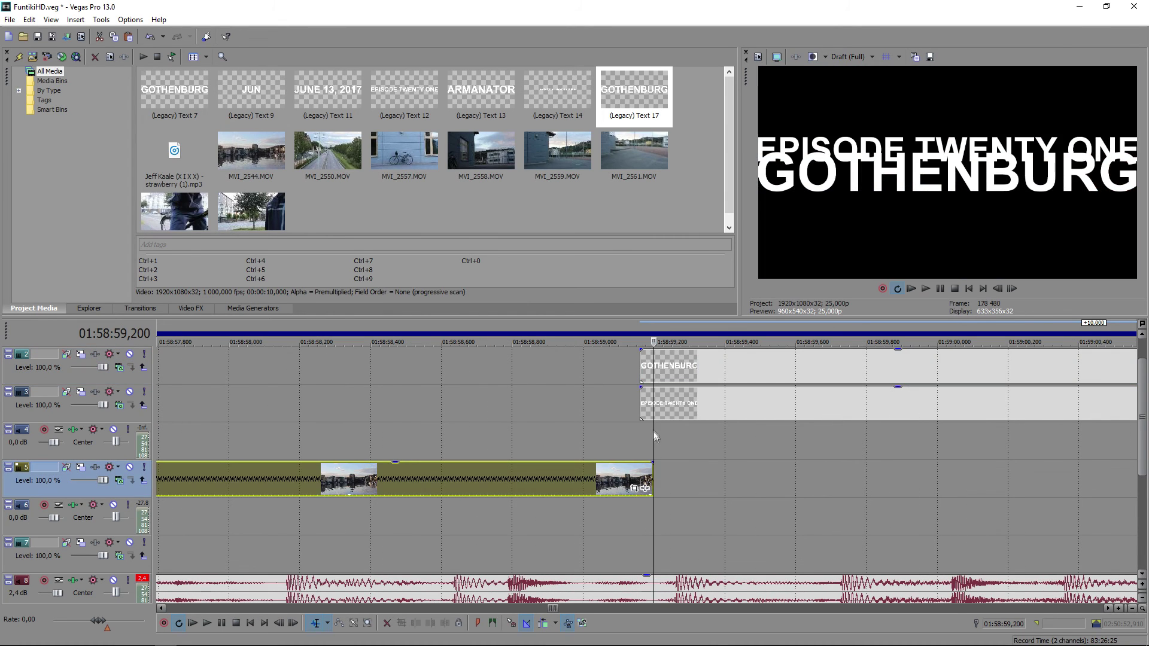
left_click_drag(670, 419, 683, 418)
left_click(675, 364)
scroll(680, 366, "down", 10)
Move the "GOTHENBURG" title down in the frame with Pan/Crop so it sits beneath "EPISODE TWENTY ONE".
left_click(841, 375)
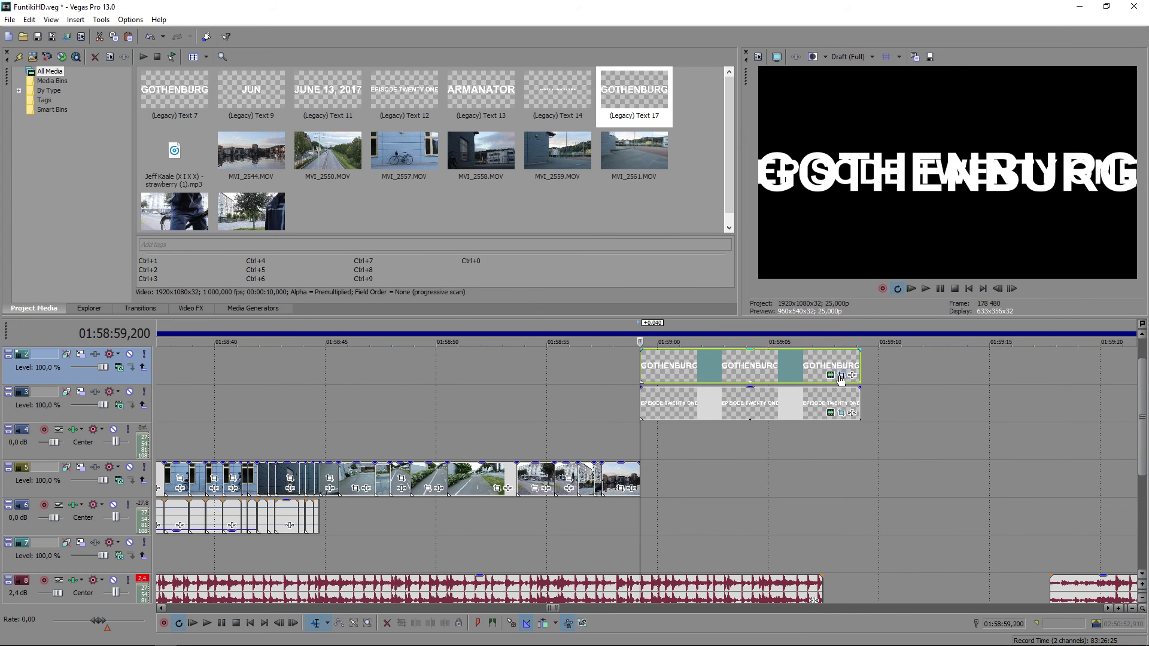
left_click_drag(363, 414, 364, 396)
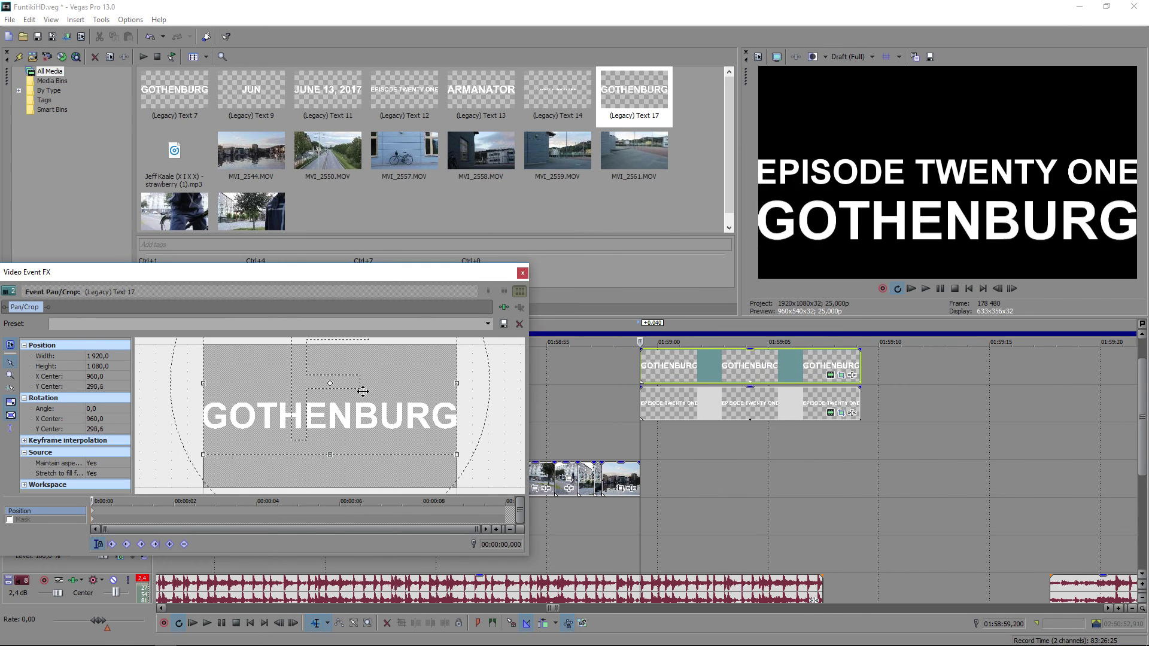
left_click(522, 273)
Replace the text of the "GOTHENBURG" title on track 2 with "IS OVER" and close its text settings.
left_click(830, 375)
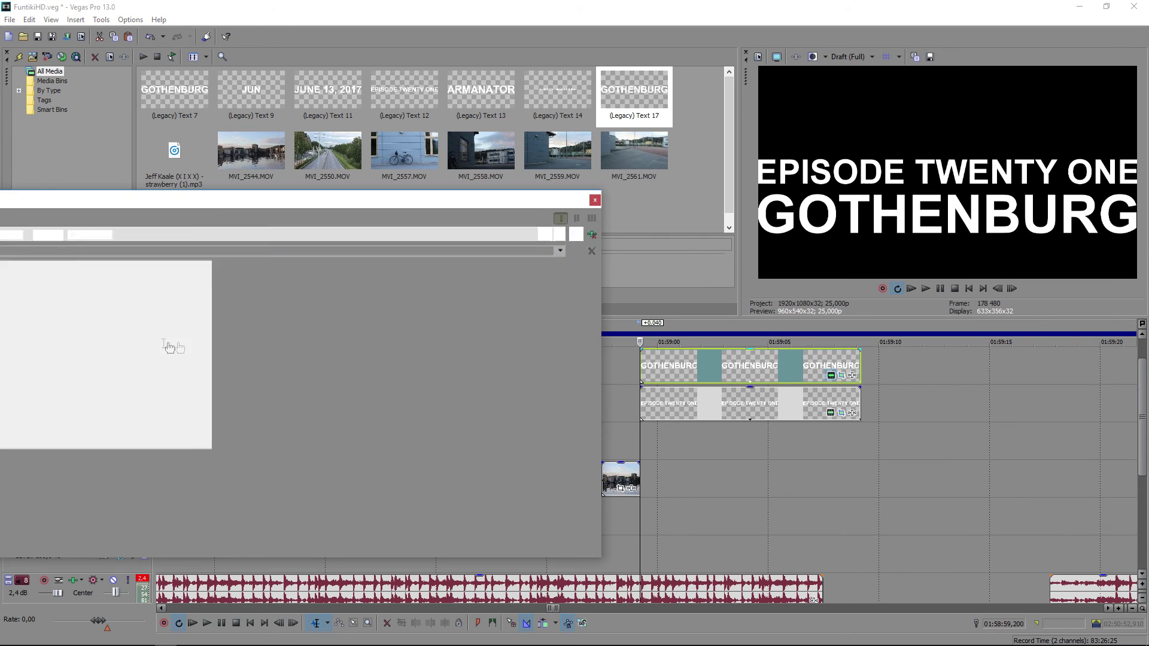
key("ctrl+a")
key("BackSpace")
type("IS NOVER")
key("ctrl+a")
type("IS OVER")
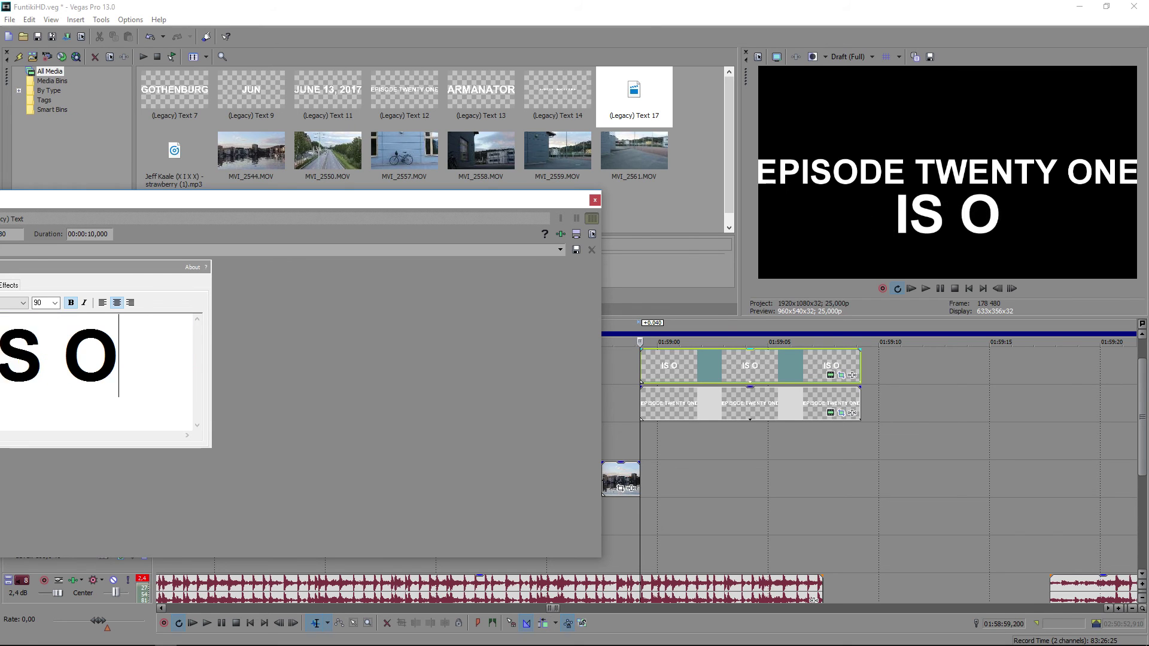
left_click(594, 202)
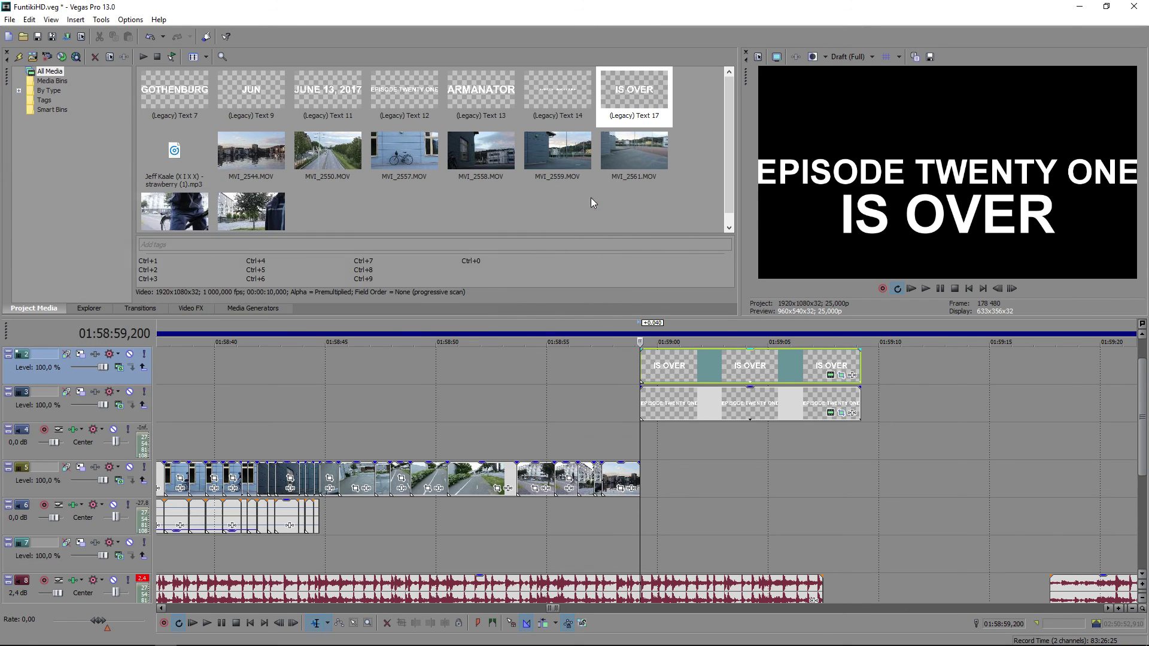
Shift the "EPISODE TWENTY ONE" title slightly upward in the frame with Pan/Crop, away from "IS OVER".
left_click(841, 413)
left_click_drag(331, 420, 329, 433)
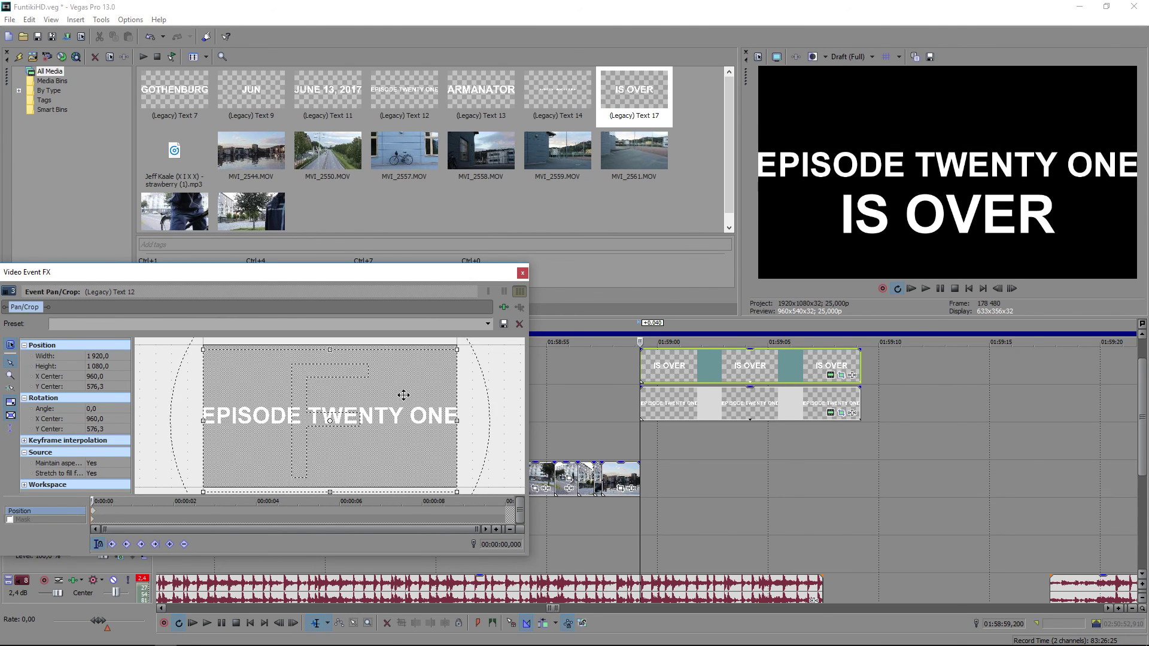
left_click(522, 273)
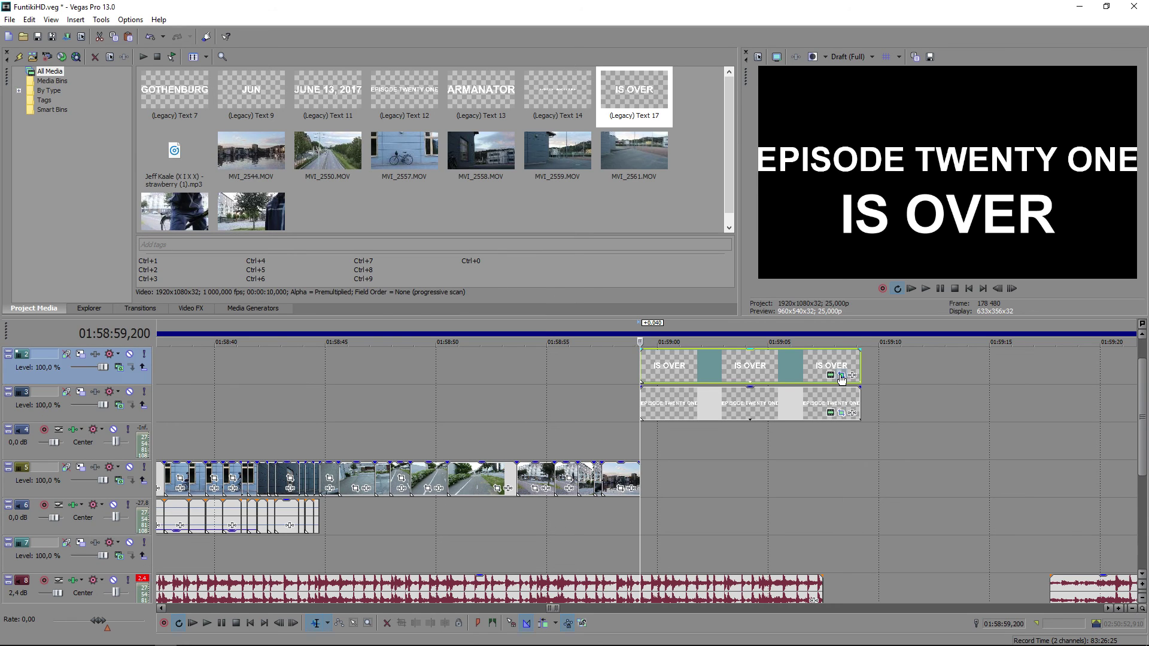
Raise the "IS OVER" title slightly with Pan/Crop, to a Y center of about 372,2.
left_click(841, 376)
mouse_move(314, 426)
left_mouse_down()
mouse_move(313, 411)
mouse_move(320, 430)
left_mouse_up()
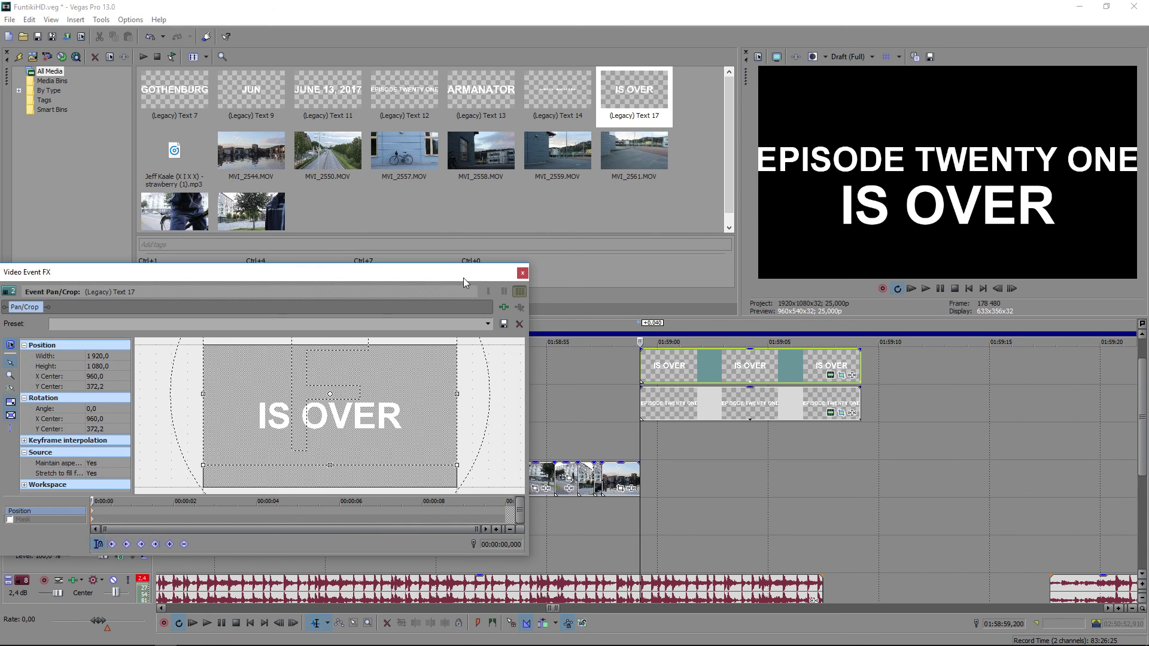
left_click(522, 273)
Enlarge the "IS OVER" text to span the frame width, trying sizes 100, 170, 160, 161 and 165 before settling on 163.
left_click(832, 376)
key("ctrl+a")
double_click(41, 303)
type("100")
key("Return")
type("170")
key("Return")
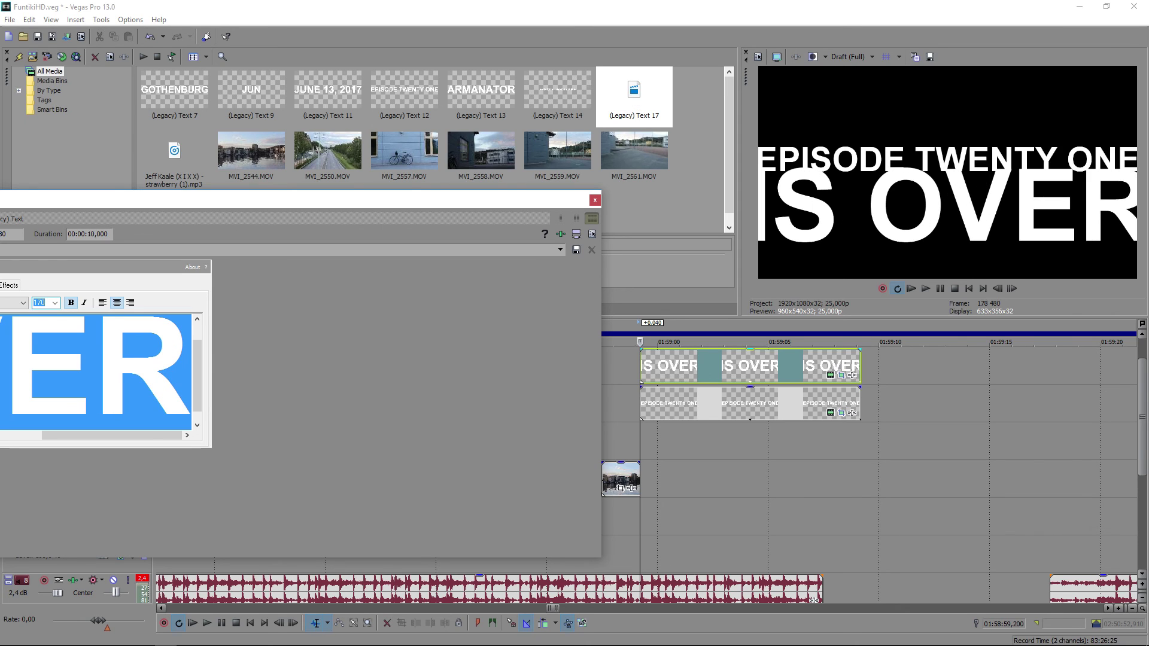
type("160")
key("Return")
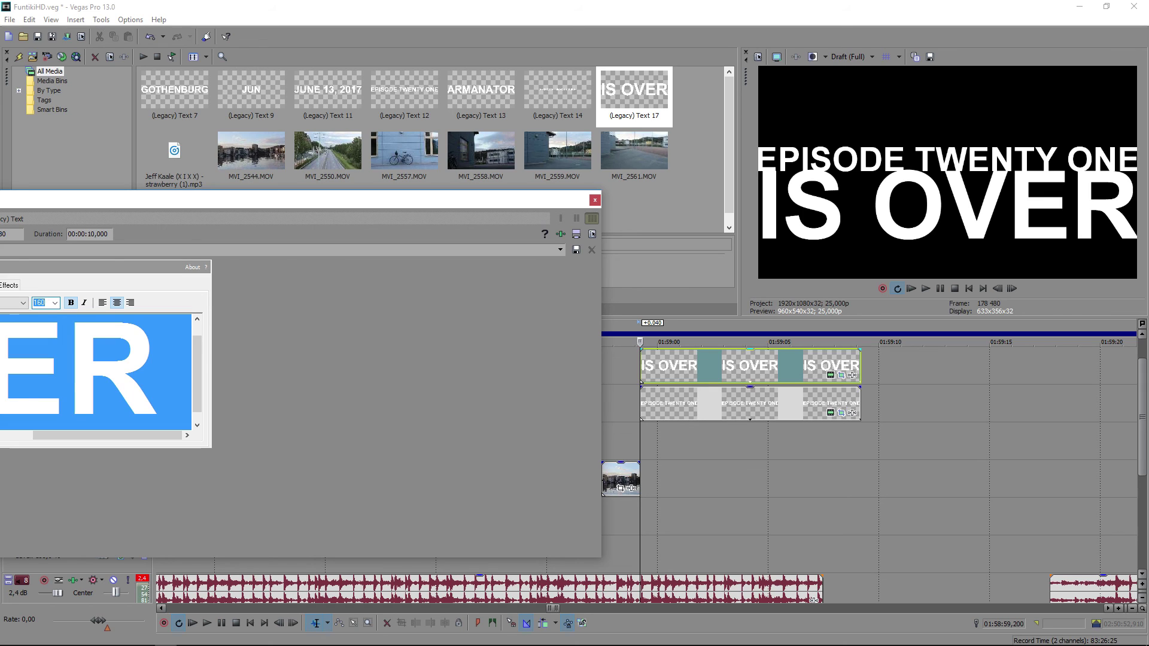
type("161")
key("Return")
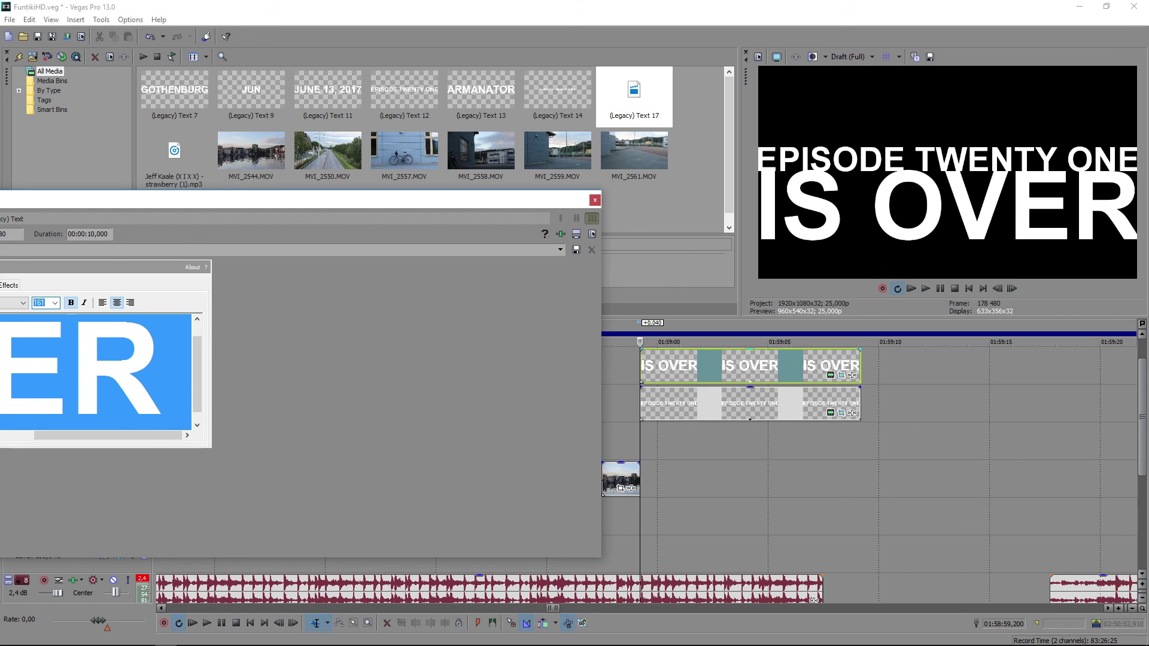
type("16")
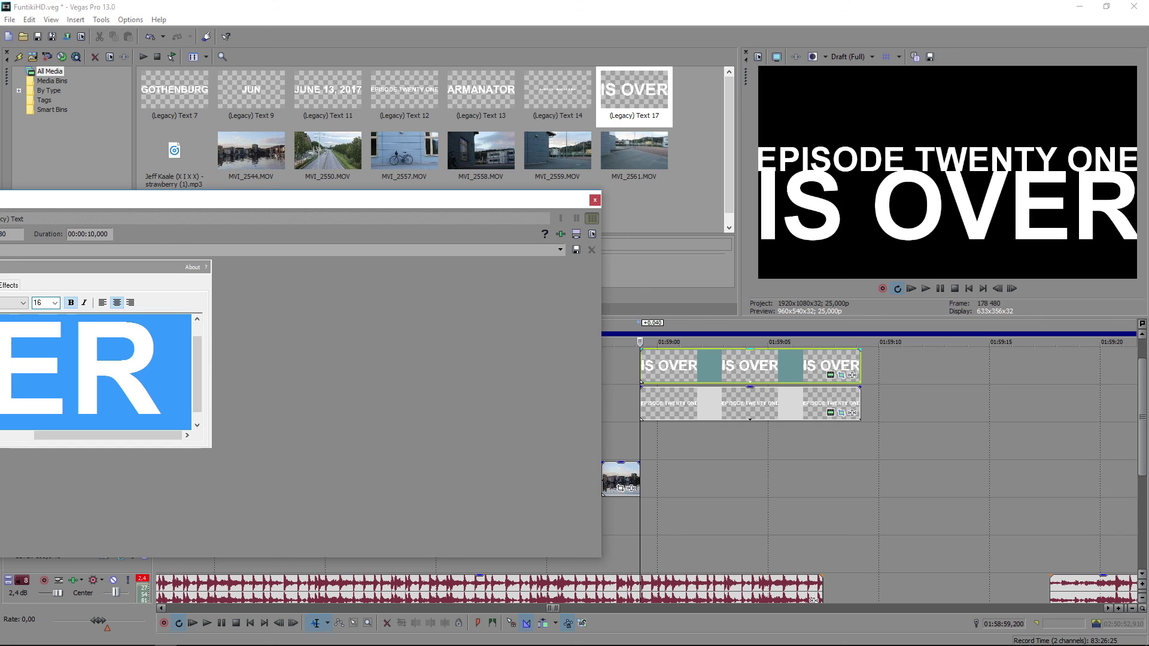
type("5")
key("Return")
type("1")
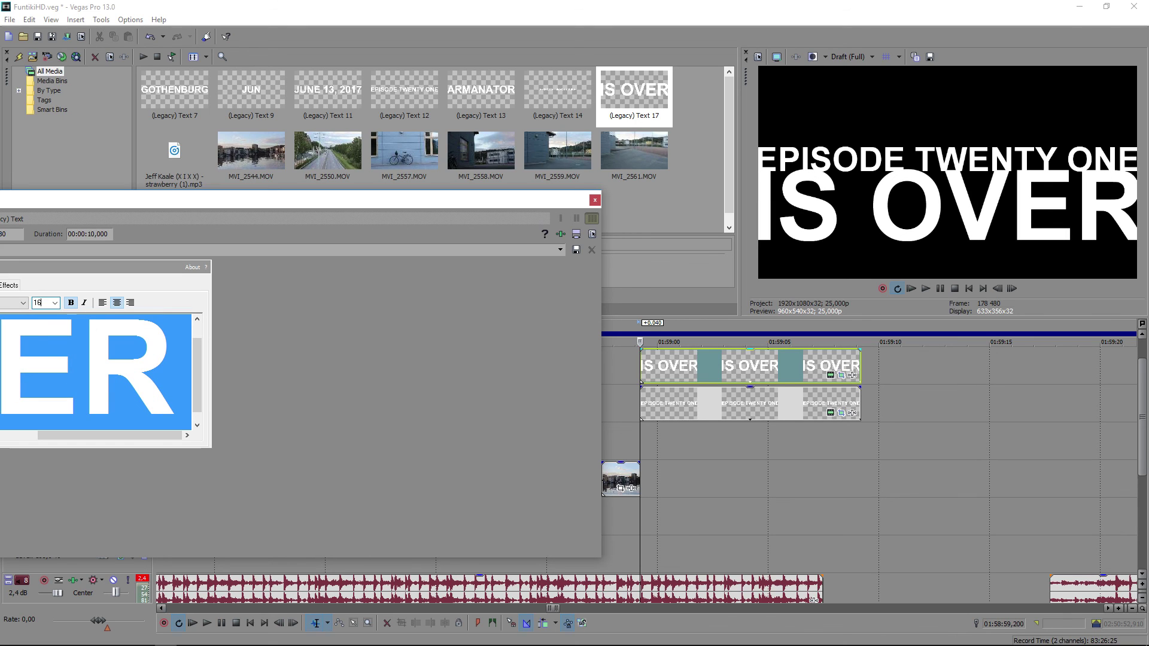
key("Return")
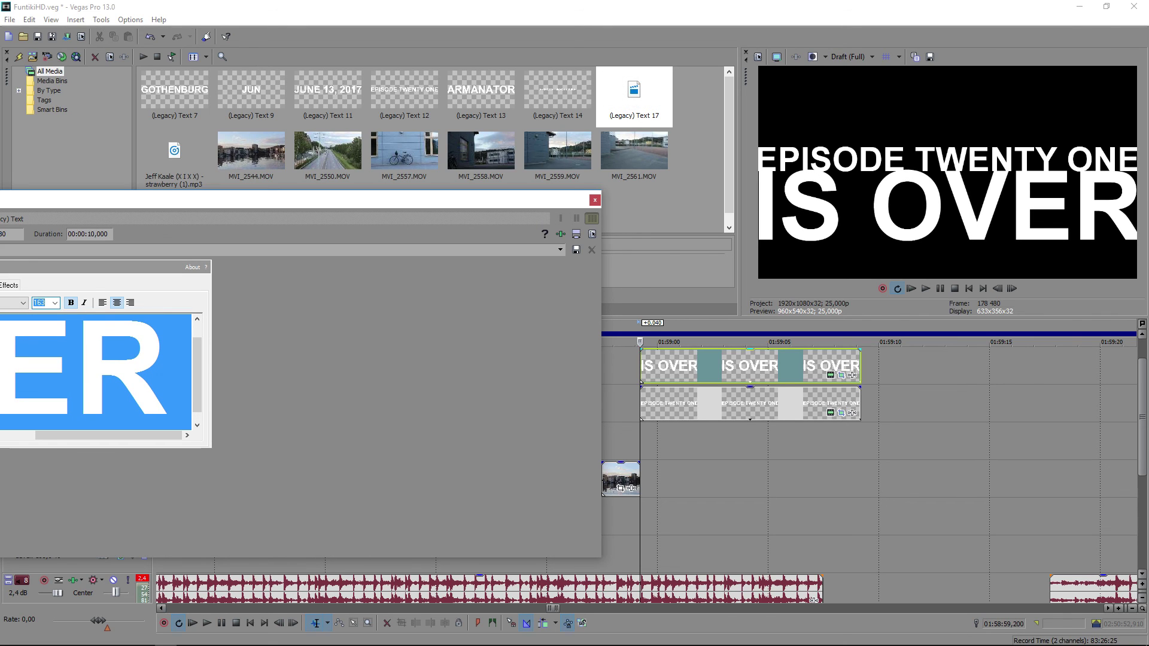
left_click(595, 200)
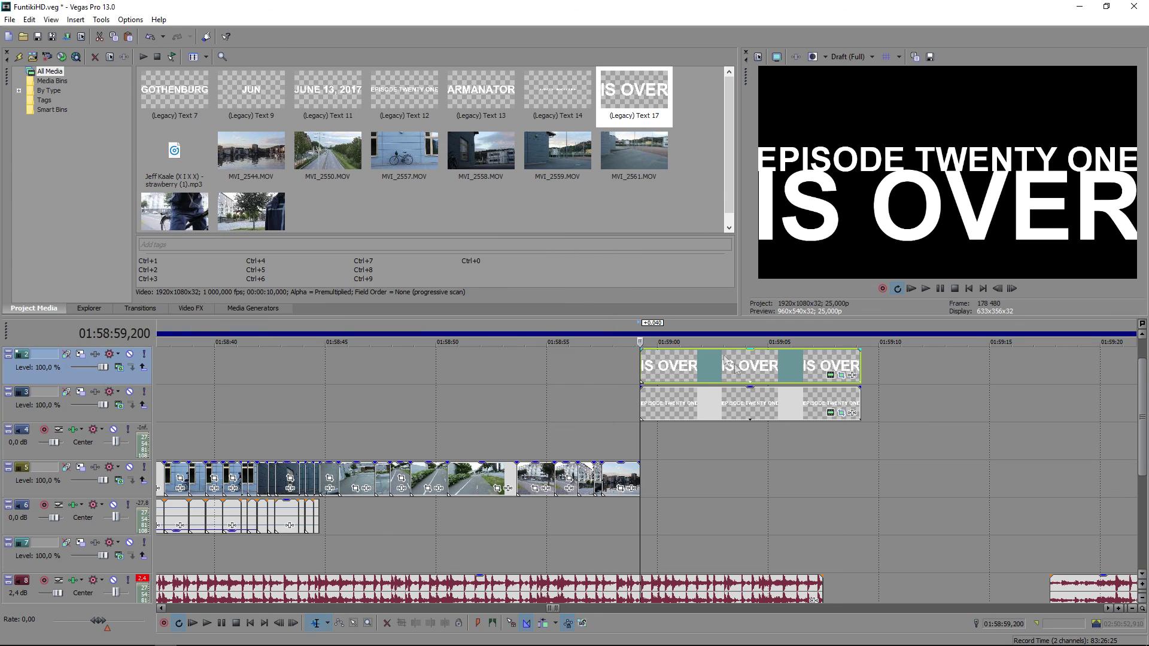
Raise "EPISODE TWENTY ONE" with Pan/Crop to a Y center of about 653,4 so it clears the enlarged "IS OVER".
left_click(841, 413)
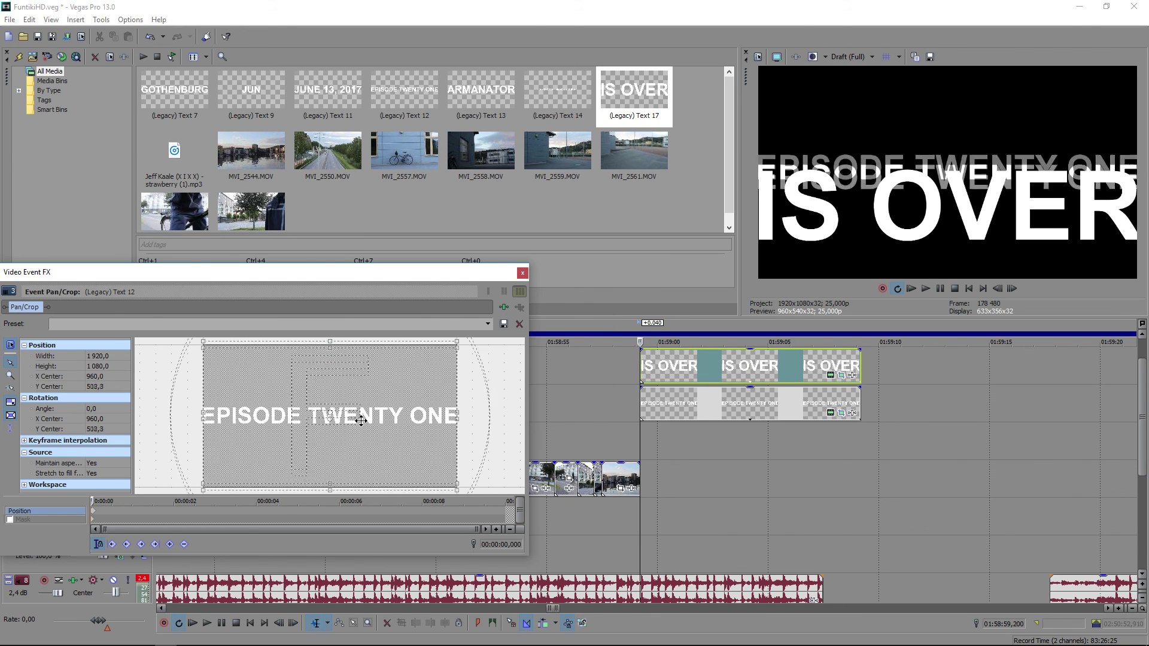
left_click_drag(366, 445, 367, 440)
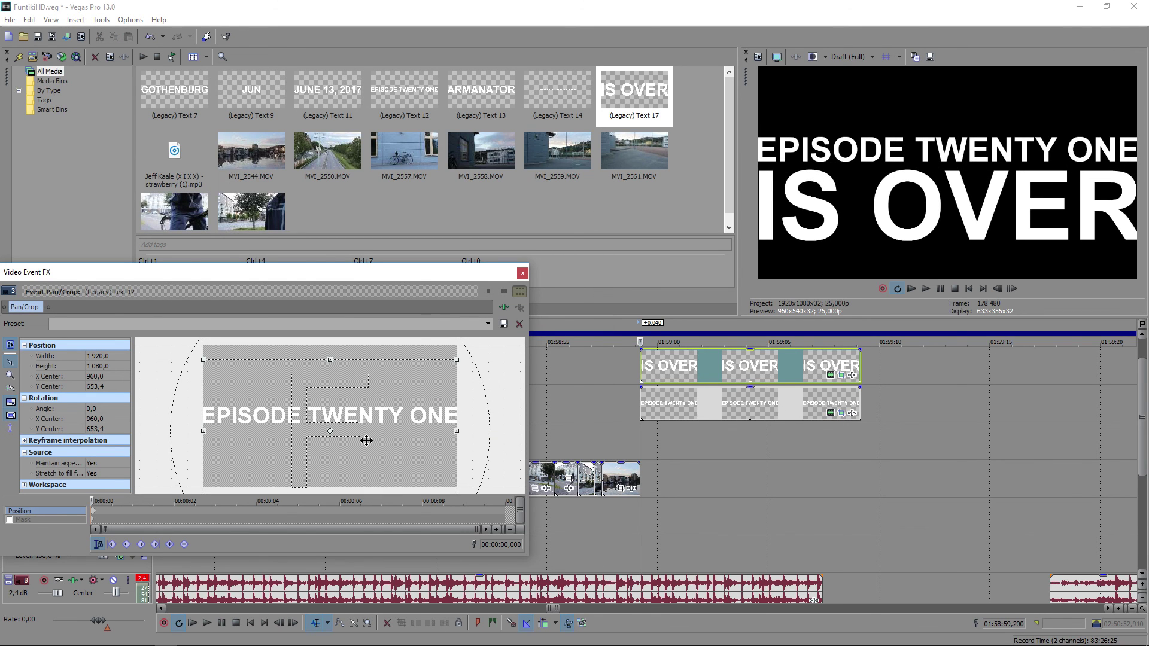